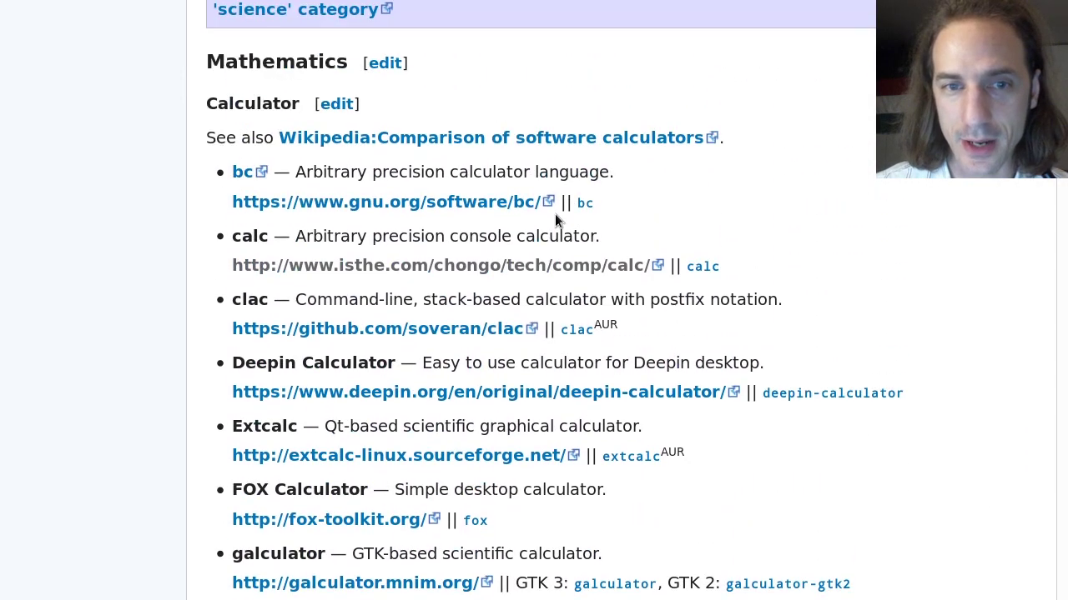
- Scroll the ArchWiki calculator list to reach the GNOME Calculator Programming mode screenshot
{"action": "scroll", "coordinate": [347, 178], "scroll_direction": "down", "scroll_amount": 2}
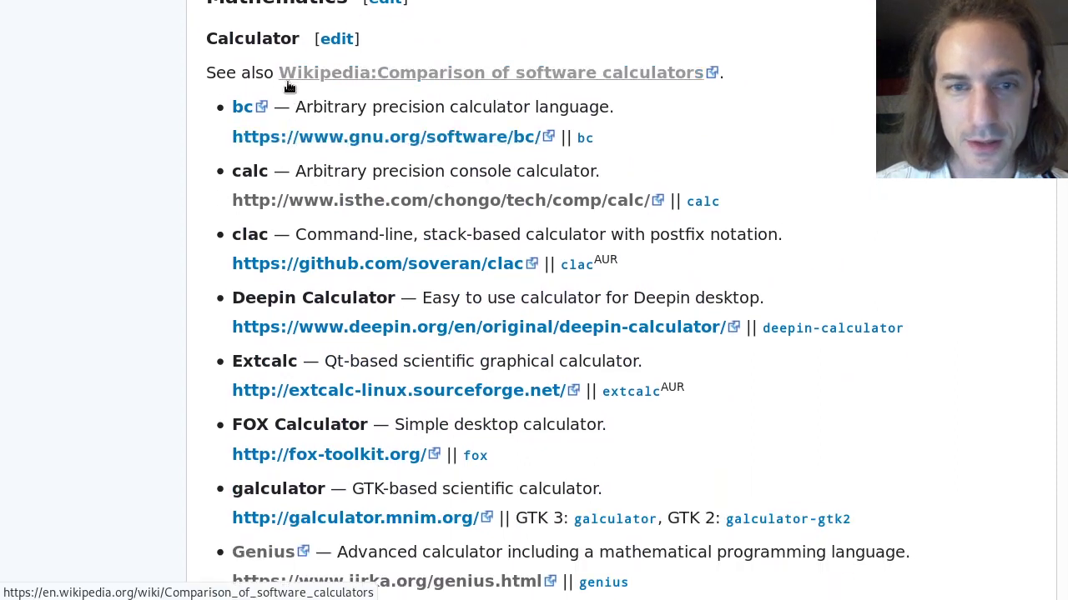
{"action": "scroll", "coordinate": [267, 81], "scroll_direction": "up", "scroll_amount": 1}
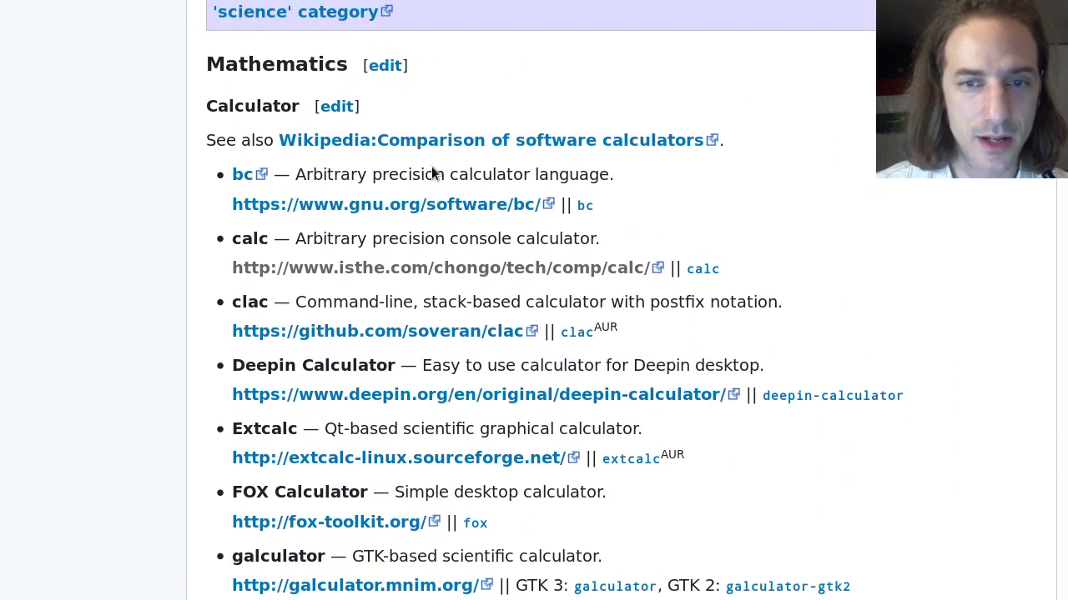
{"action": "scroll", "coordinate": [590, 217], "scroll_direction": "down", "scroll_amount": 1}
{"action": "scroll", "coordinate": [590, 214], "scroll_direction": "down", "scroll_amount": 3}
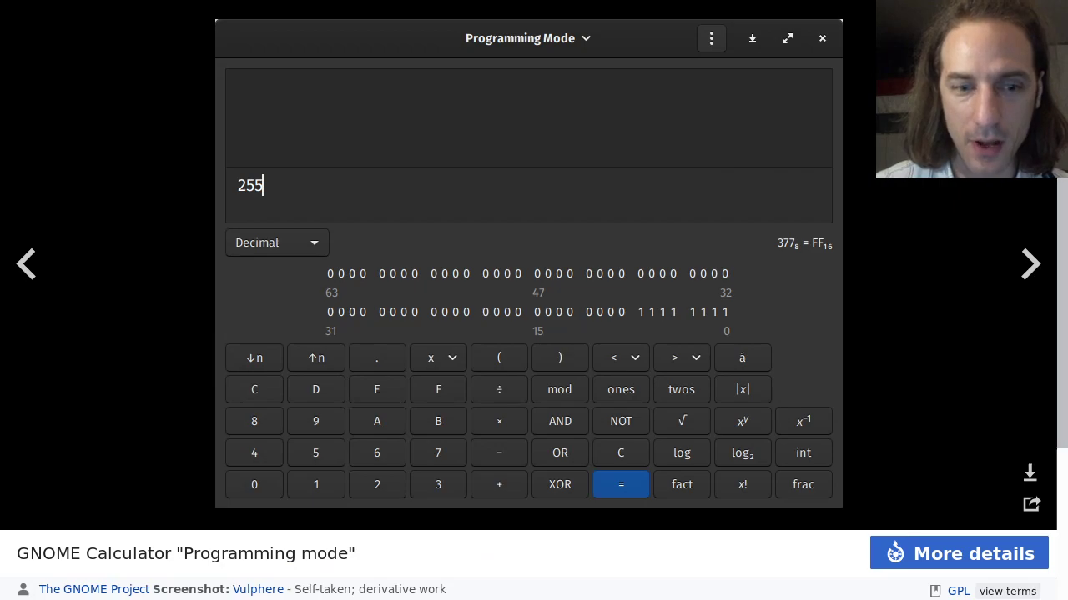
- Close the screenshot viewer and scroll through the GNOME Calculator article
{"action": "key", "text": "Escape"}
{"action": "scroll", "coordinate": [584, 231], "scroll_direction": "down", "scroll_amount": 3}
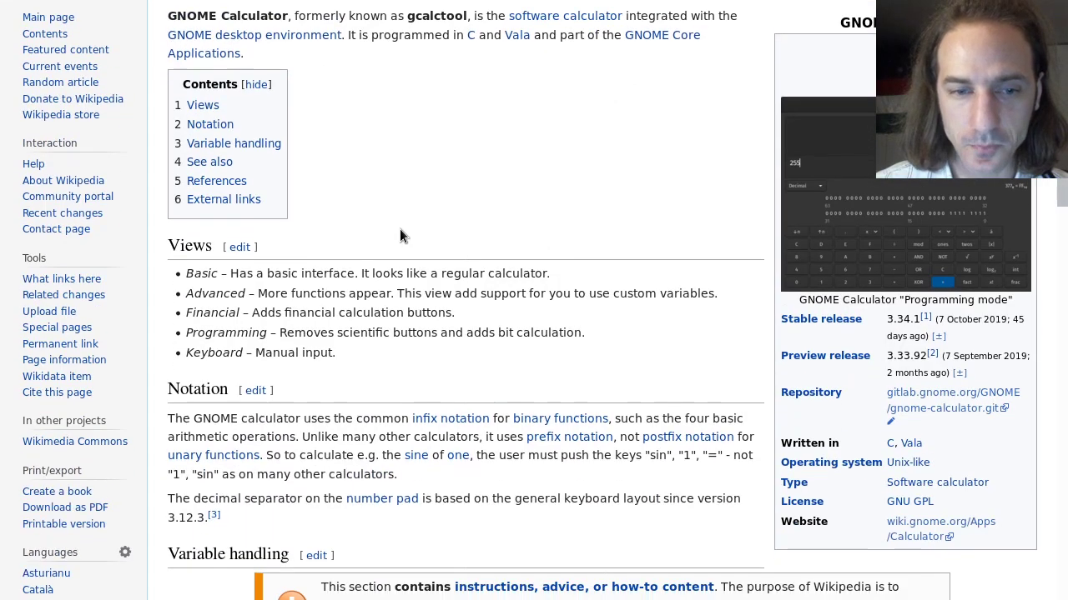
{"action": "scroll", "coordinate": [400, 229], "scroll_direction": "down", "scroll_amount": 10}
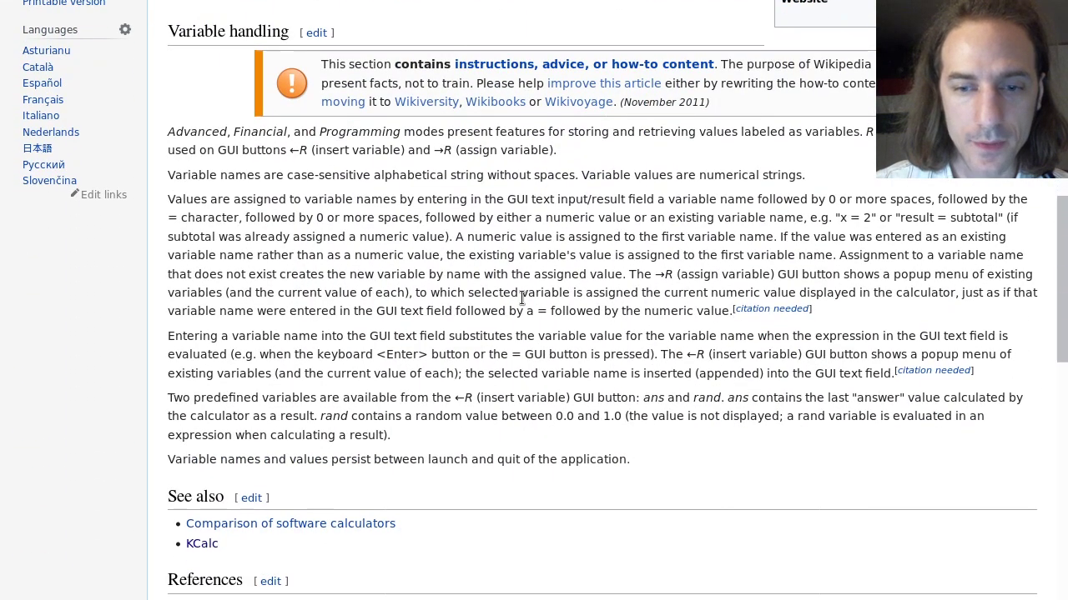
{"action": "scroll", "coordinate": [521, 299], "scroll_direction": "up", "scroll_amount": 10}
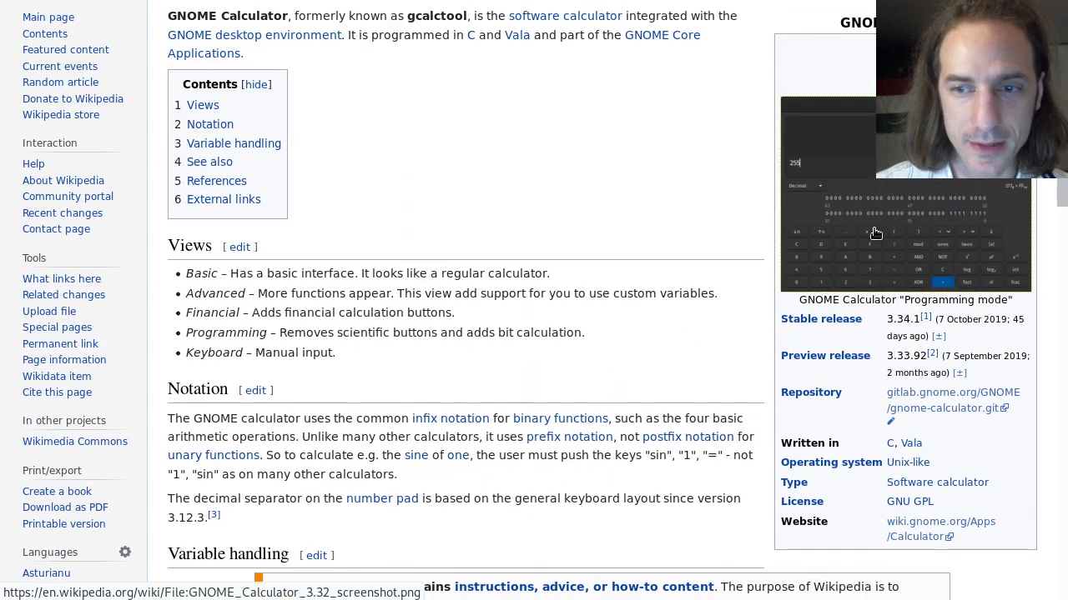
- View the GNOME Calculator screenshot enlarged, then go back to the previous article
{"action": "left_click", "coordinate": [875, 234]}
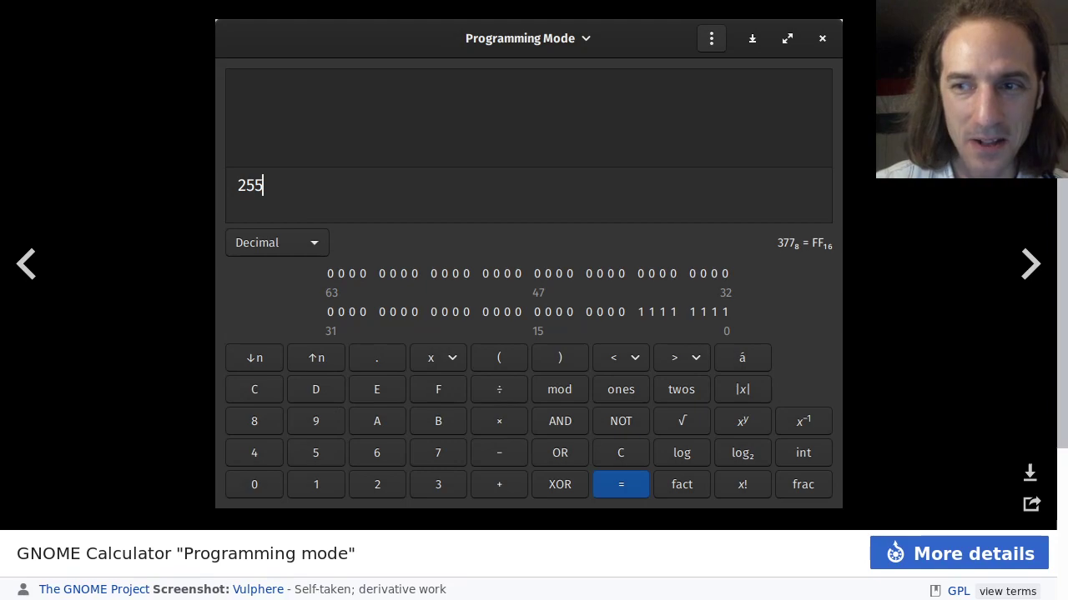
{"action": "key", "text": "Escape"}
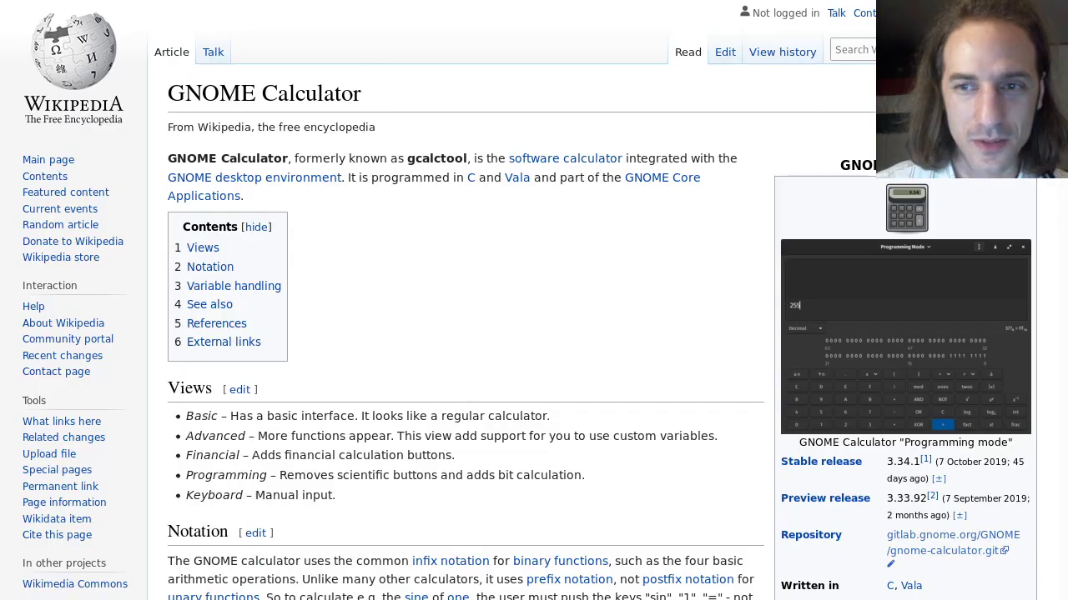
{"action": "key", "text": "alt+Left"}
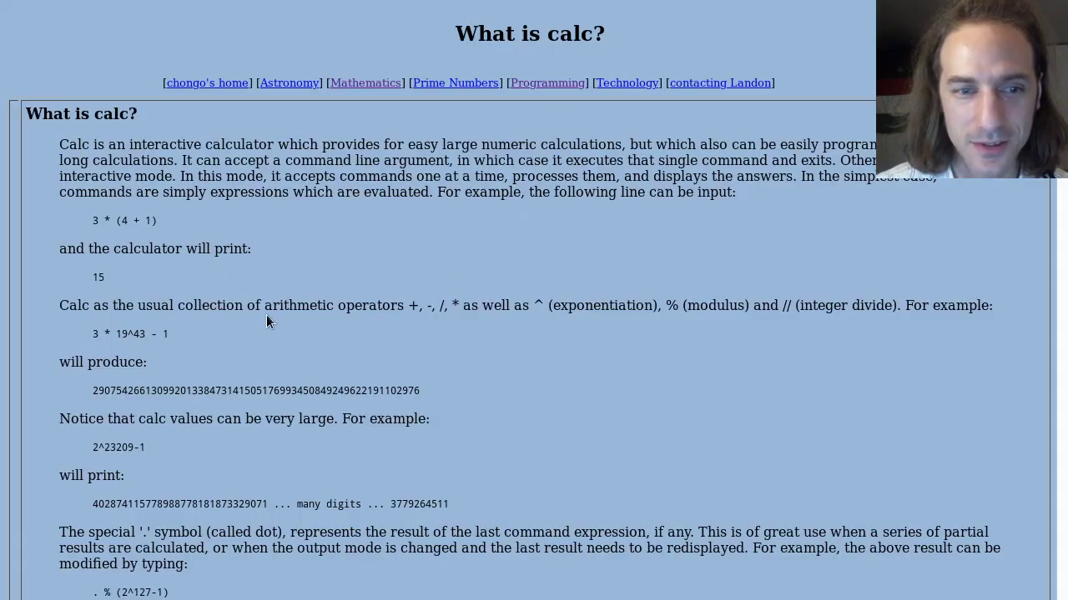
- Browse calc's pages and builtin function list, then switch to the empty terminal prompt
{"action": "scroll", "coordinate": [266, 322], "scroll_direction": "down", "scroll_amount": 7}
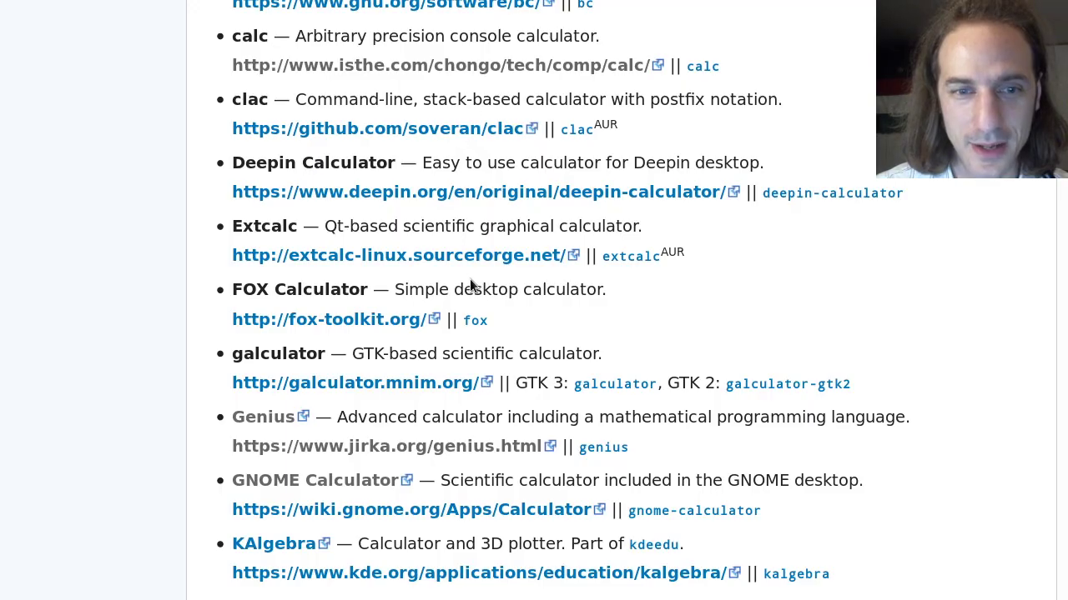
{"action": "scroll", "coordinate": [470, 279], "scroll_direction": "up", "scroll_amount": 3}
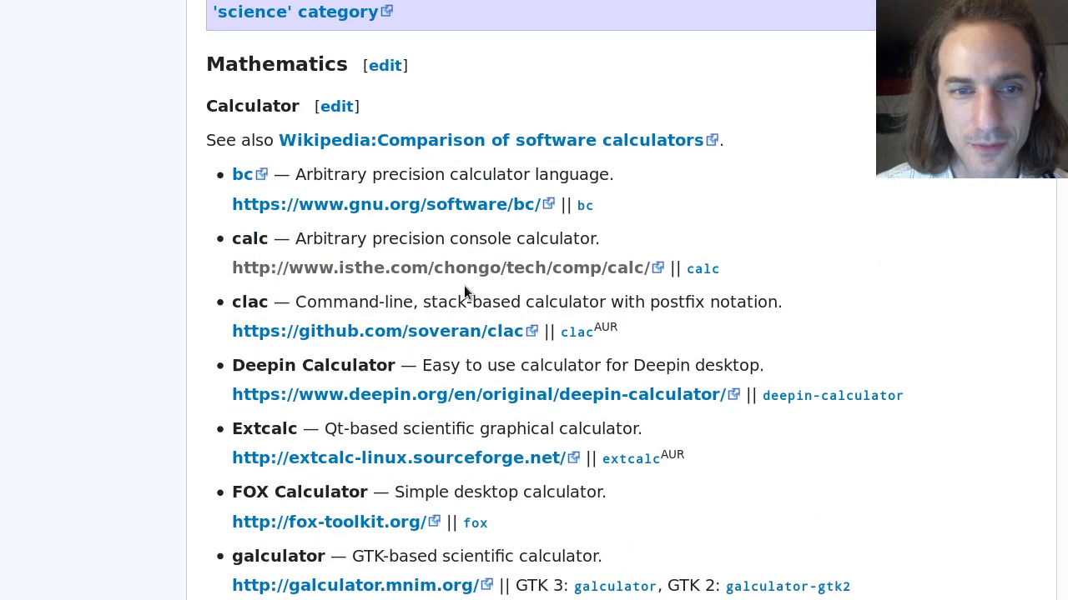
{"action": "left_click_drag", "start_coordinate": [734, 270], "coordinate": [692, 272]}
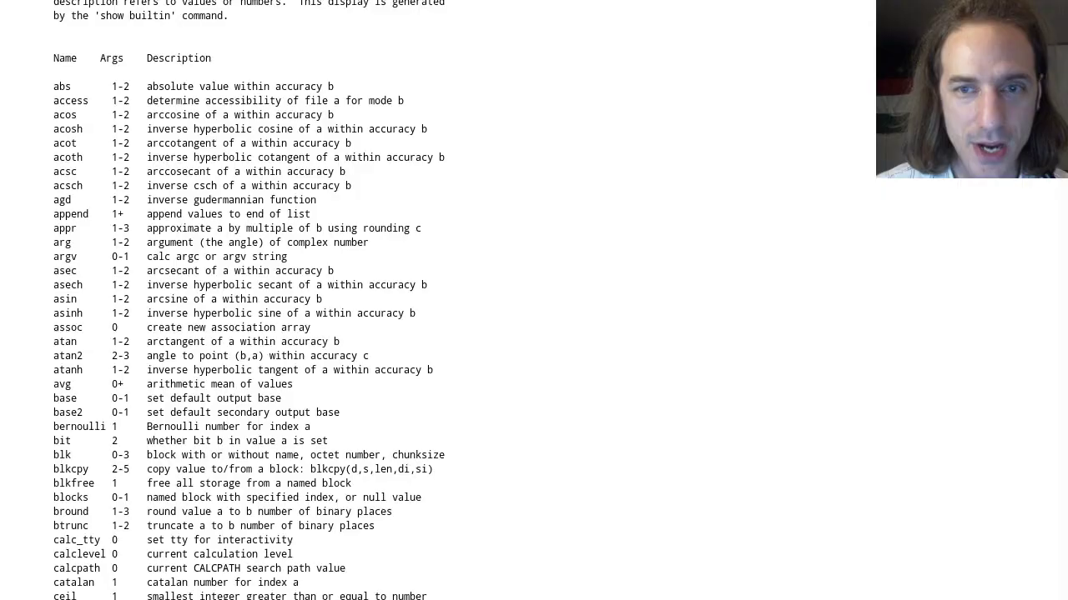
{"action": "scroll", "coordinate": [231, 218], "scroll_direction": "down", "scroll_amount": 20}
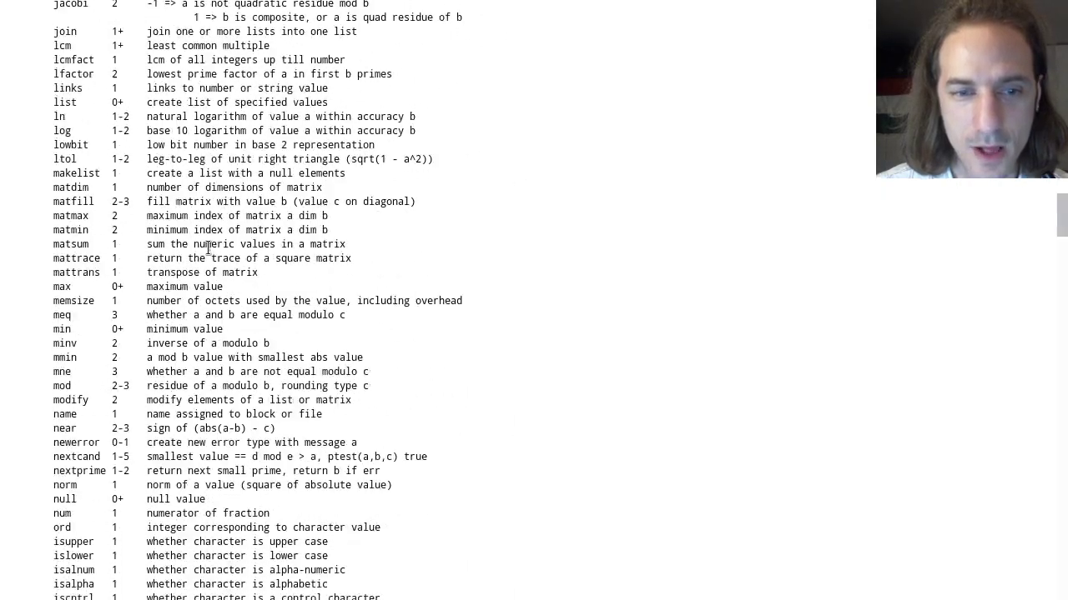
{"action": "scroll", "coordinate": [207, 247], "scroll_direction": "down", "scroll_amount": 20}
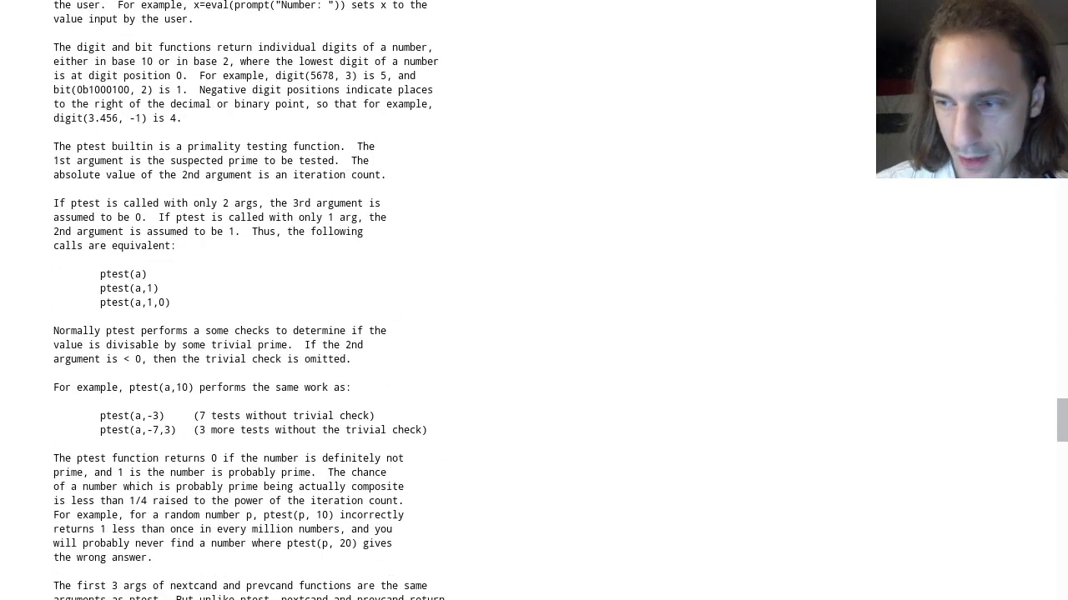
{"action": "key", "text": "alt+Tab"}
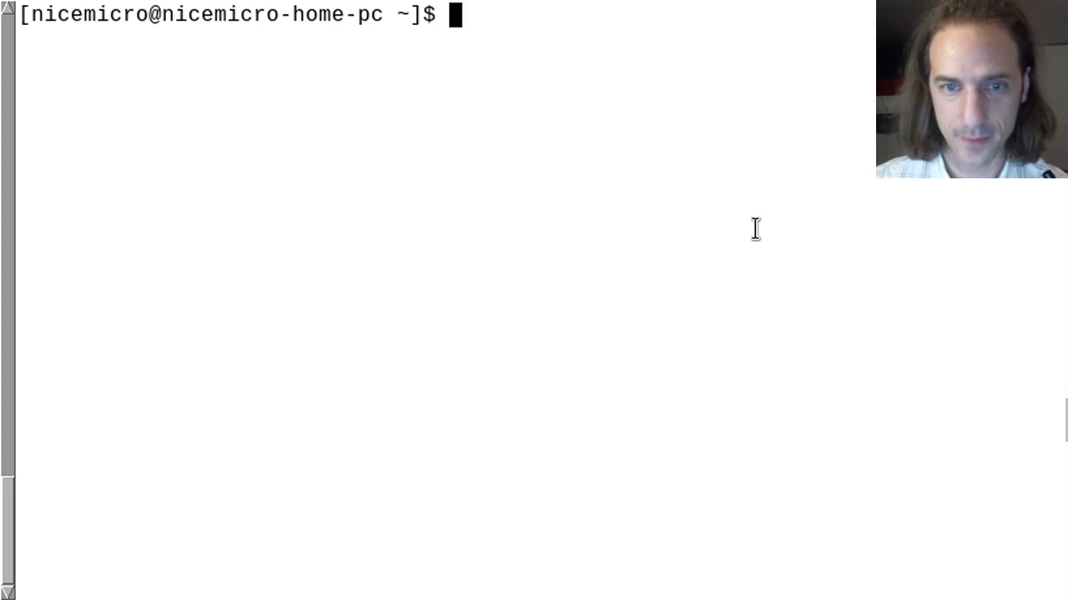
- Launch calc and evaluate 15-58, 48/21 and 5*-5, giving -43, ~2.2857142857 and -25
{"action": "type", "text": "ca"}
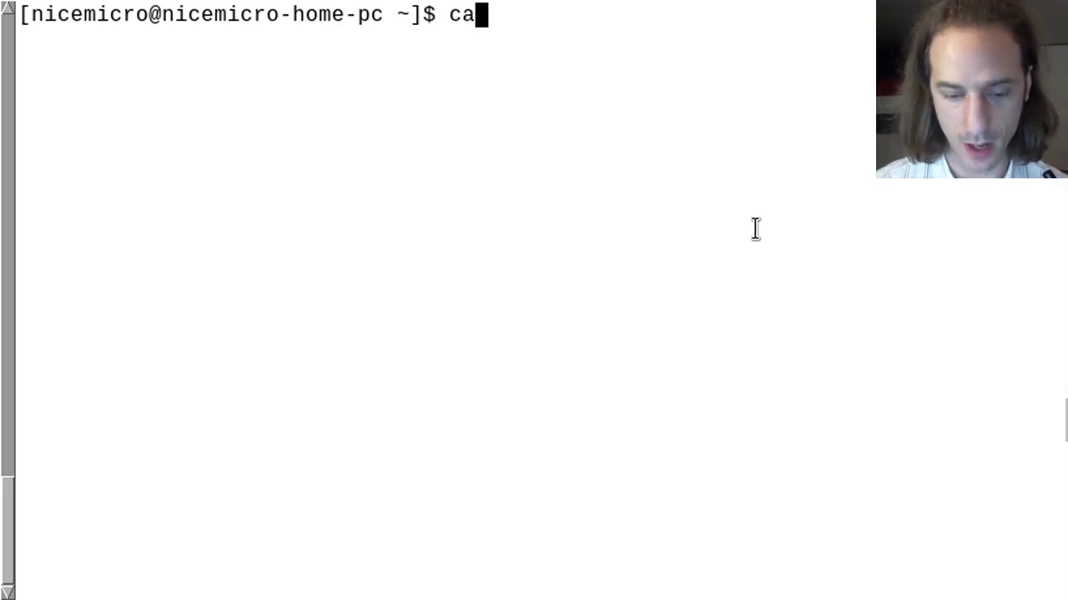
{"action": "type", "text": "lc"}
{"action": "key", "text": "Return"}
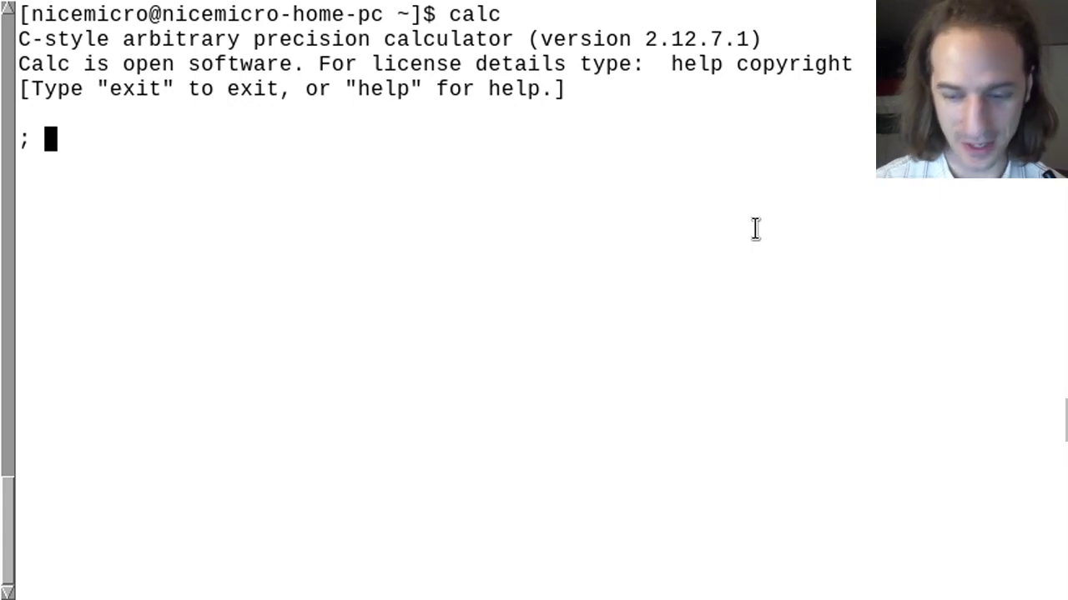
{"action": "type", "text": "15-58"}
{"action": "key", "text": "Return"}
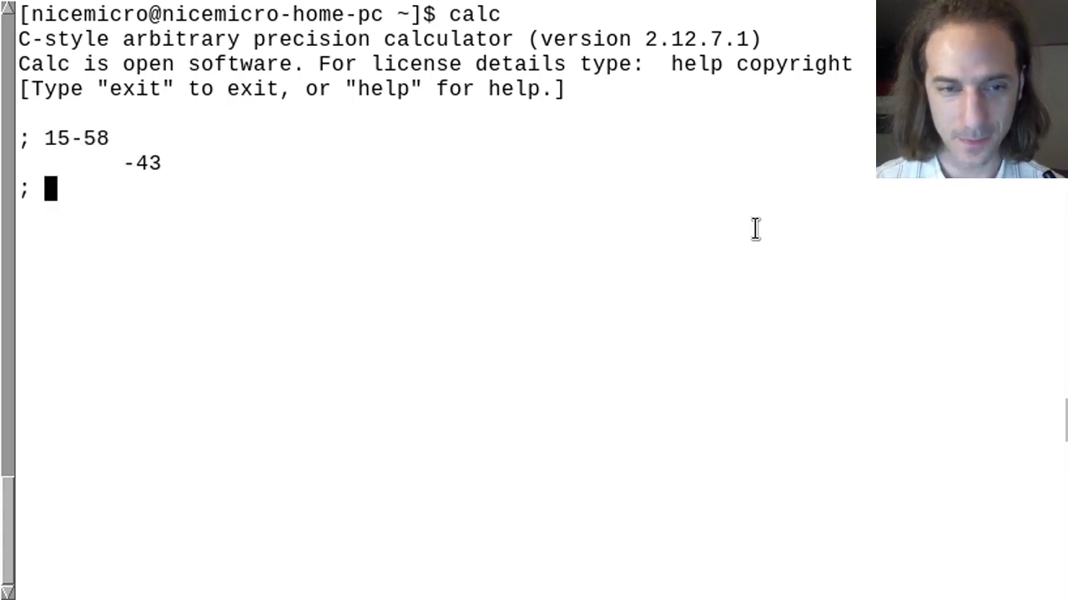
{"action": "type", "text": "48/"}
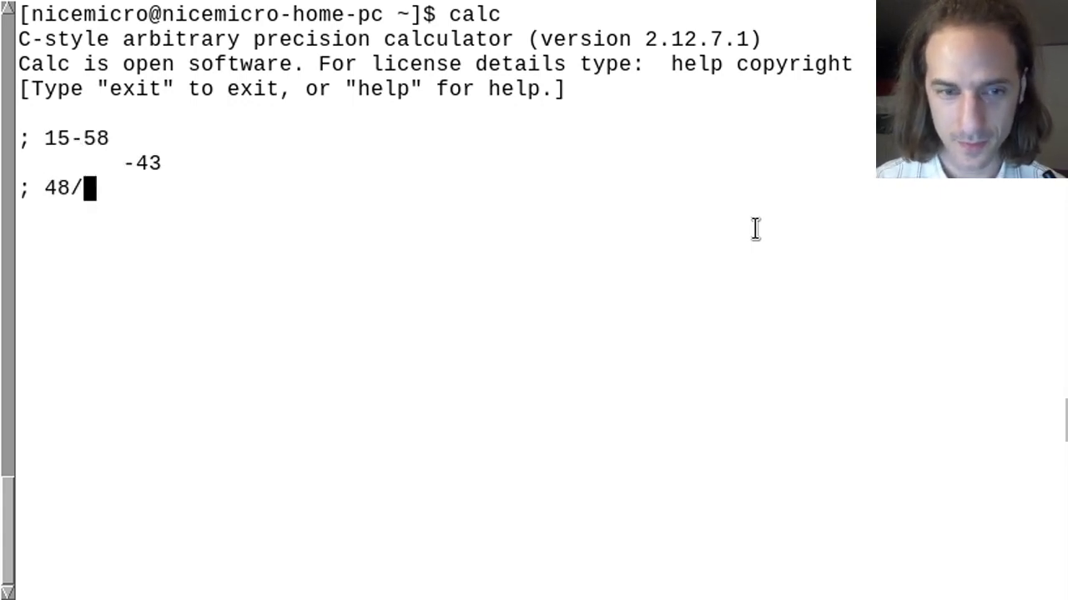
{"action": "type", "text": "21"}
{"action": "key", "text": "Return"}
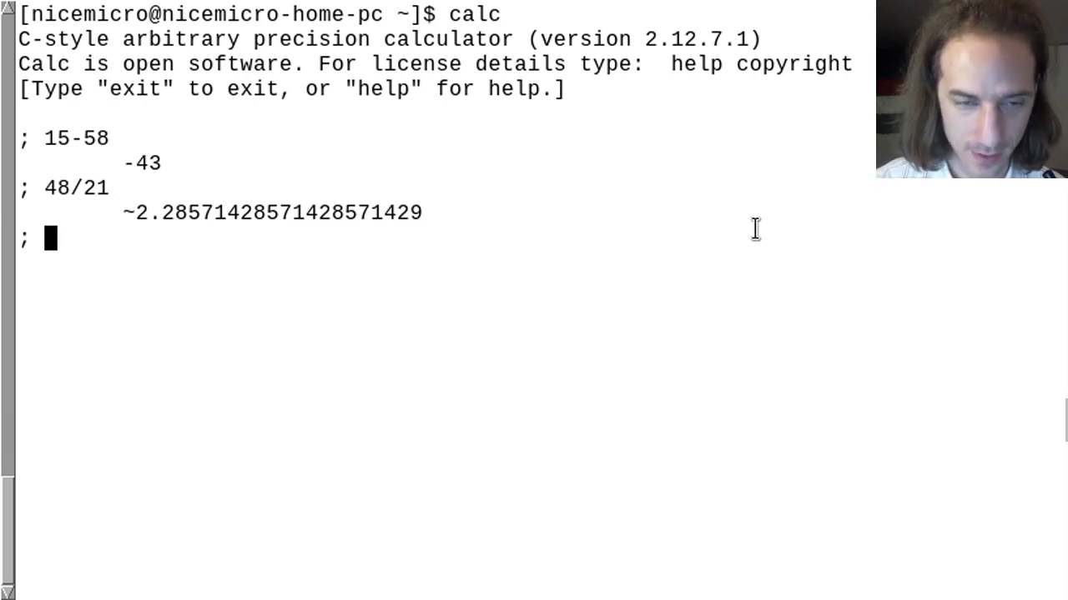
{"action": "type", "text": "5"}
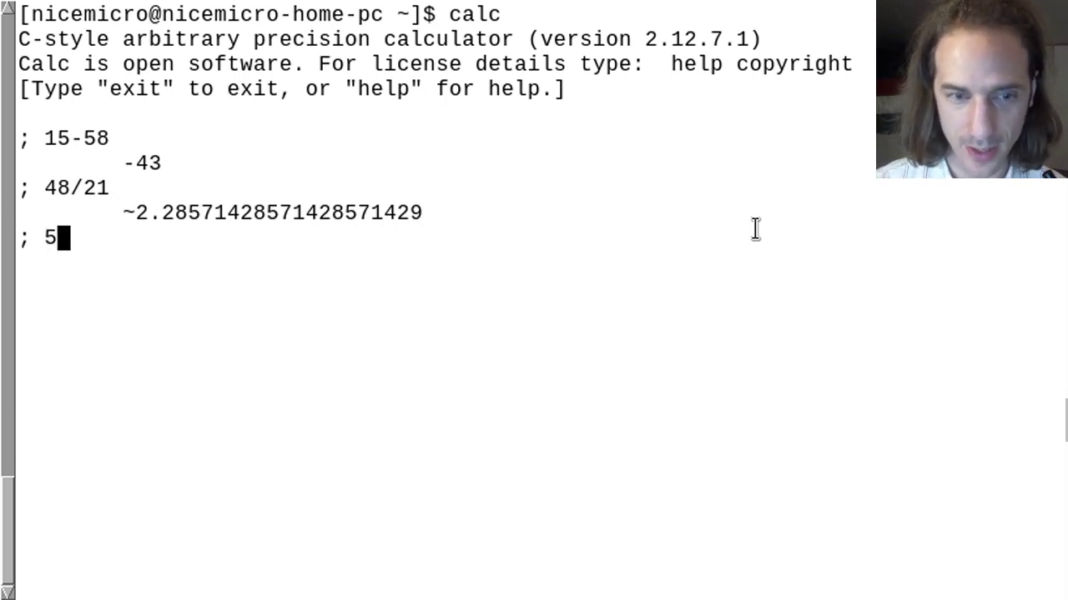
{"action": "type", "text": "*-5"}
{"action": "key", "text": "Return"}
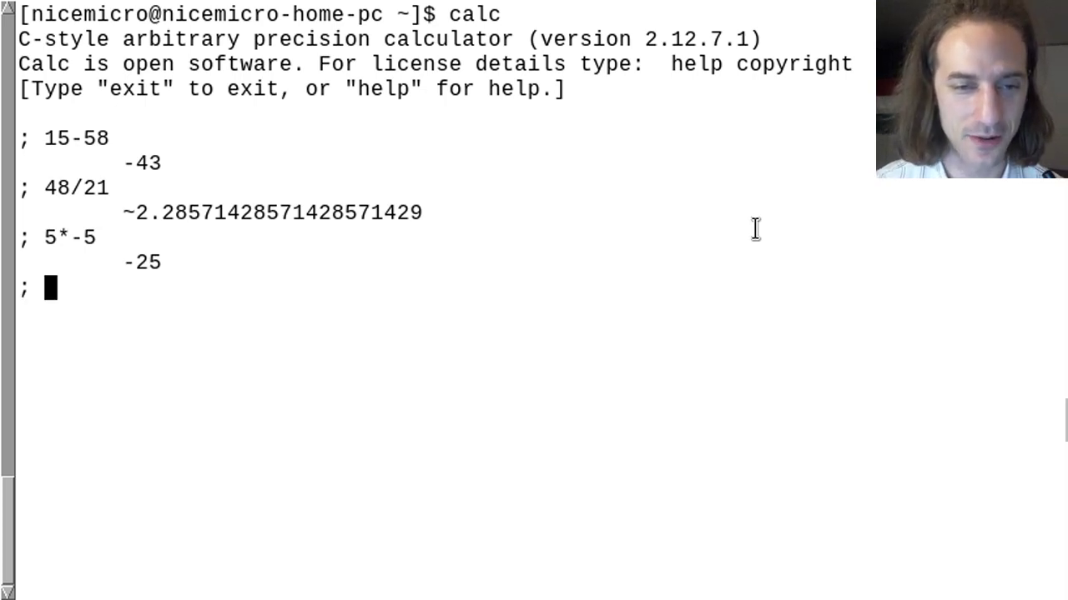
- Evaluate sin(0.35) and the complex square root sqrt(1+0.5i) in calc
{"action": "type", "text": "sin="}
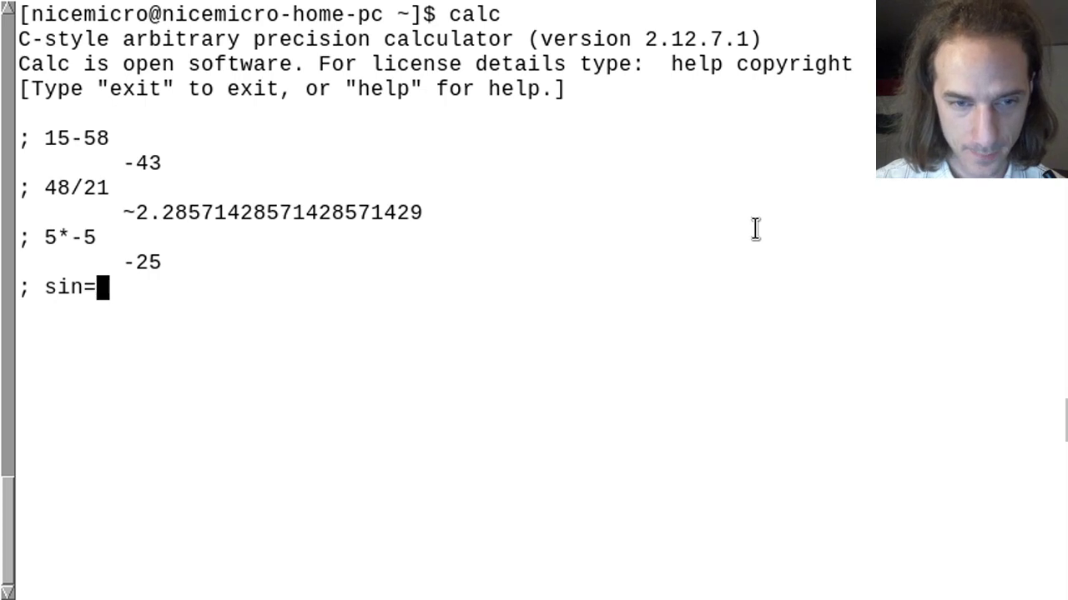
{"action": "key", "text": "BackSpace"}
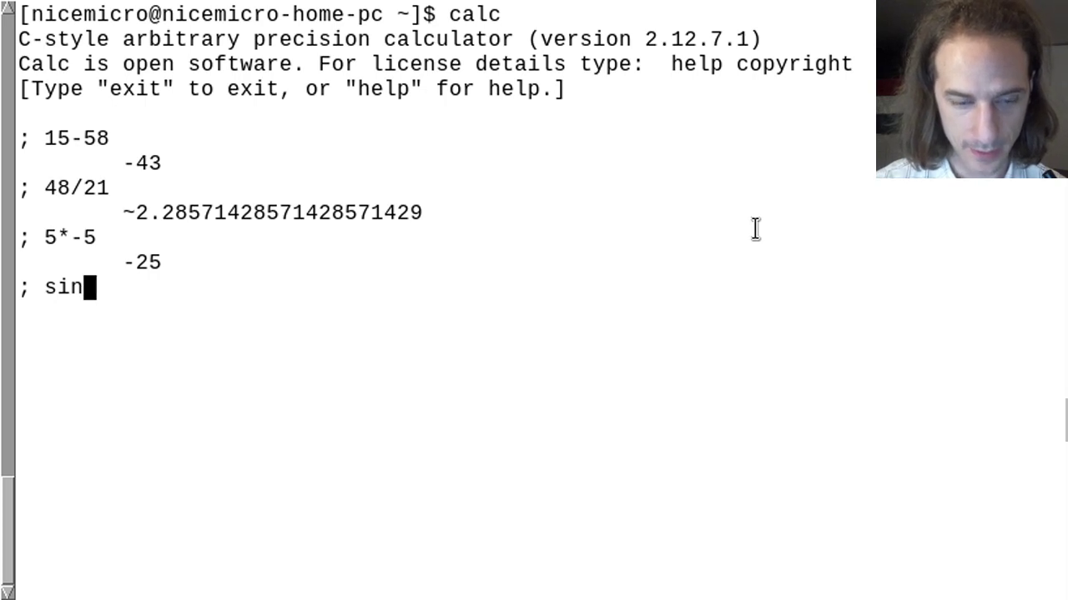
{"action": "type", "text": "(0.35"}
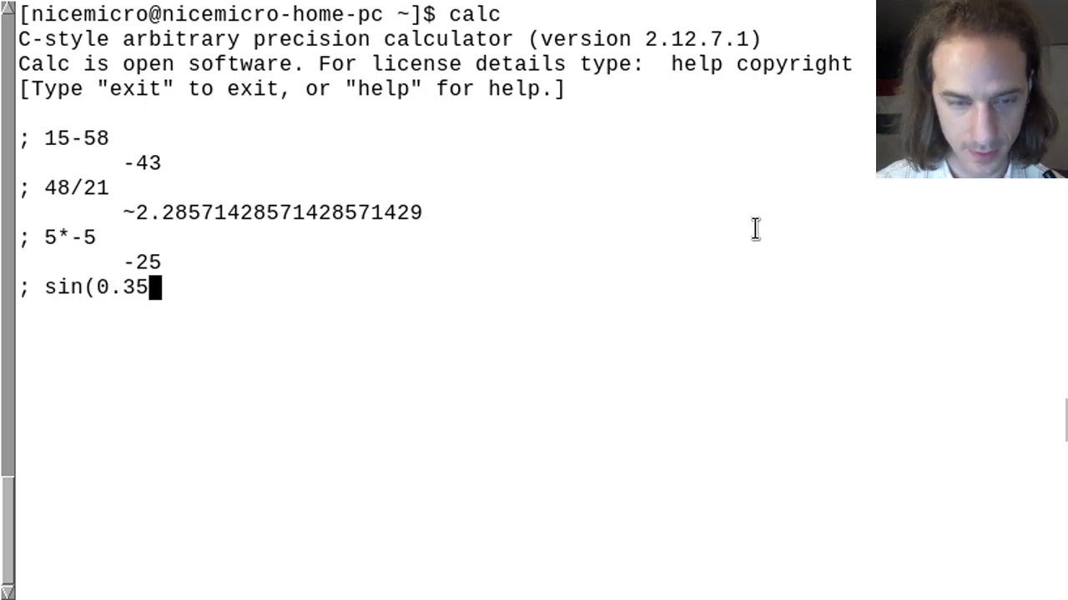
{"action": "type", "text": ")"}
{"action": "key", "text": "Return"}
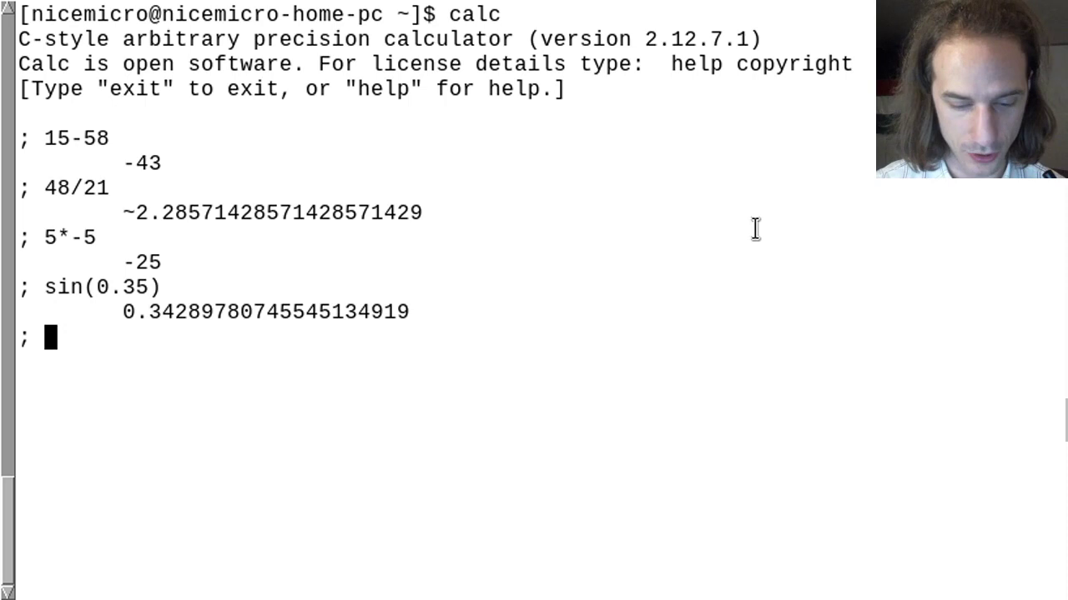
{"action": "type", "text": "sqr"}
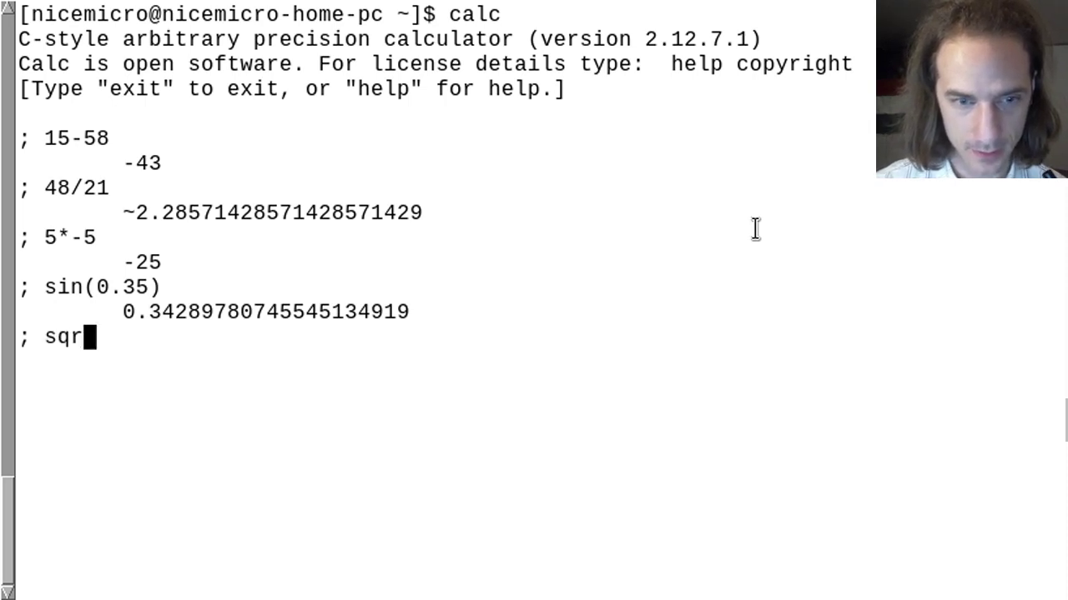
{"action": "type", "text": "t(1"}
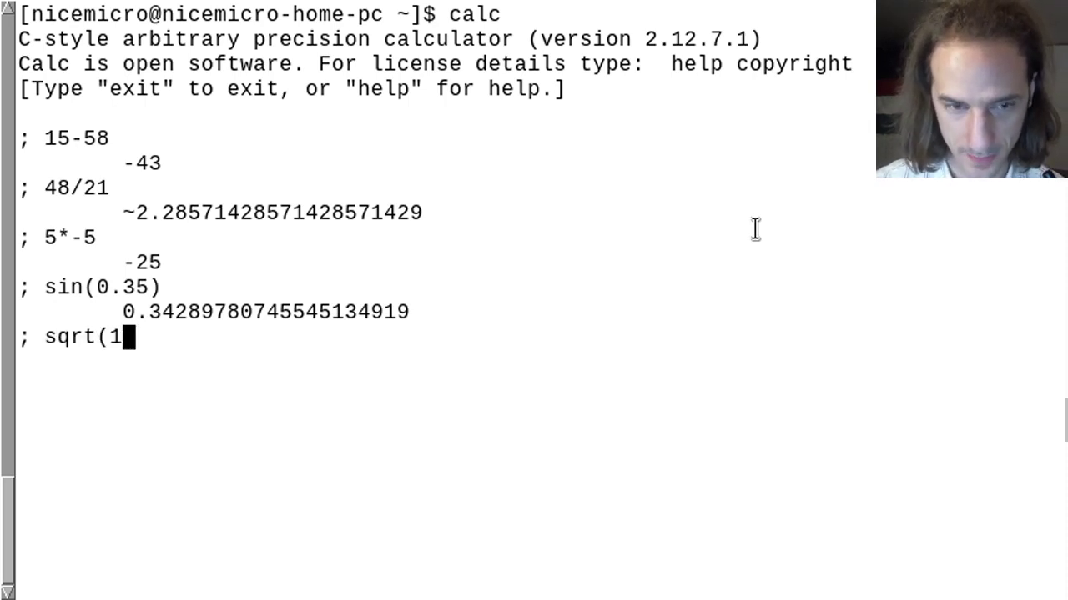
{"action": "type", "text": "+0.5i)"}
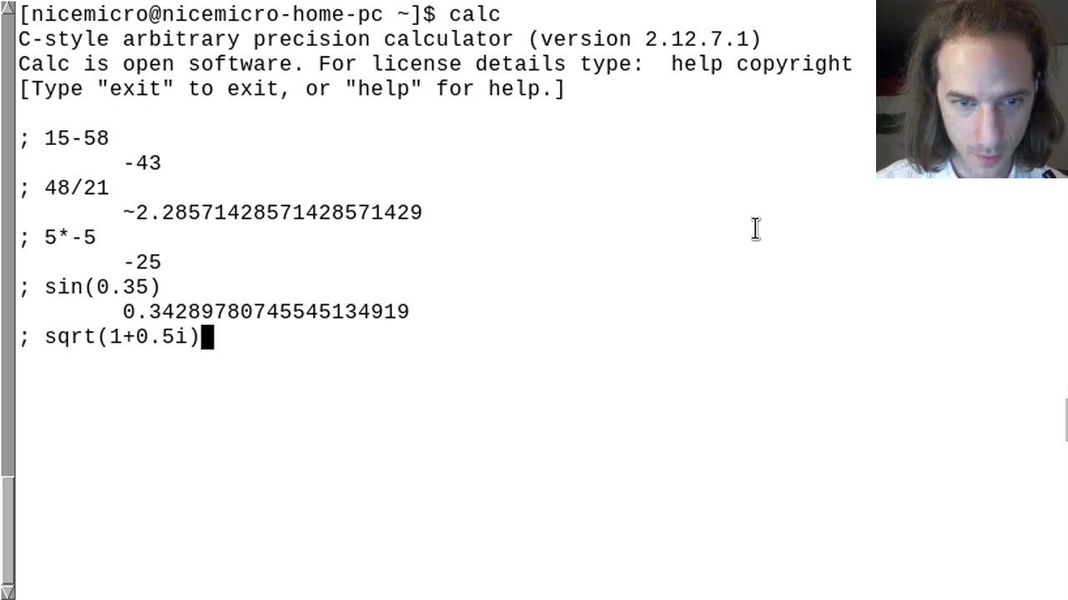
{"action": "key", "text": "Return"}
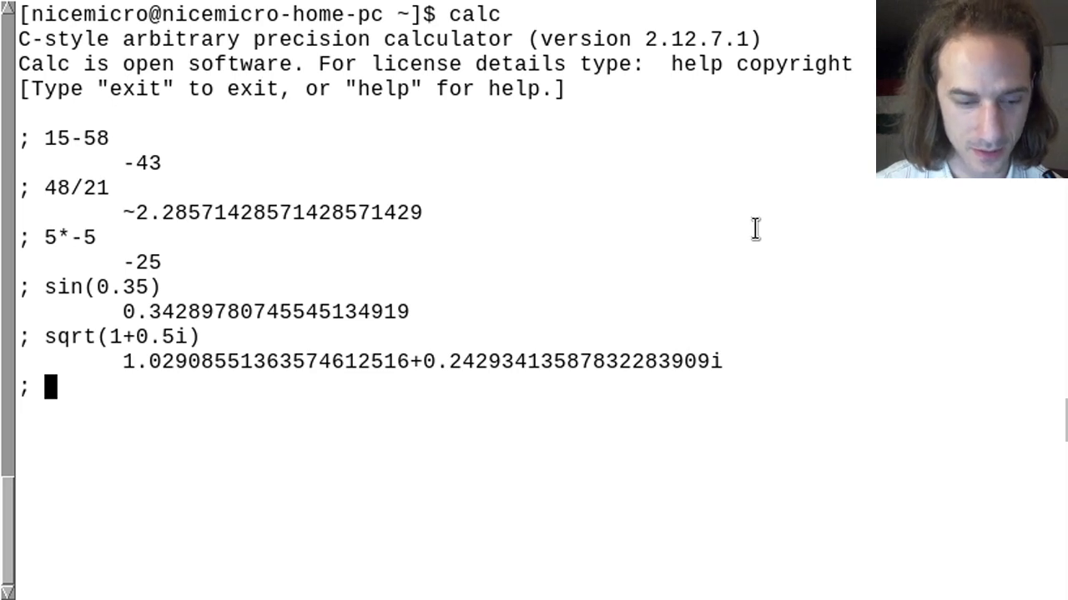
- Evaluate ln(10) = 2.3025850929940456840 and exp(0.3) = 1.3498588075760031039, then begin entering a = 10+5
{"action": "type", "text": "ln"}
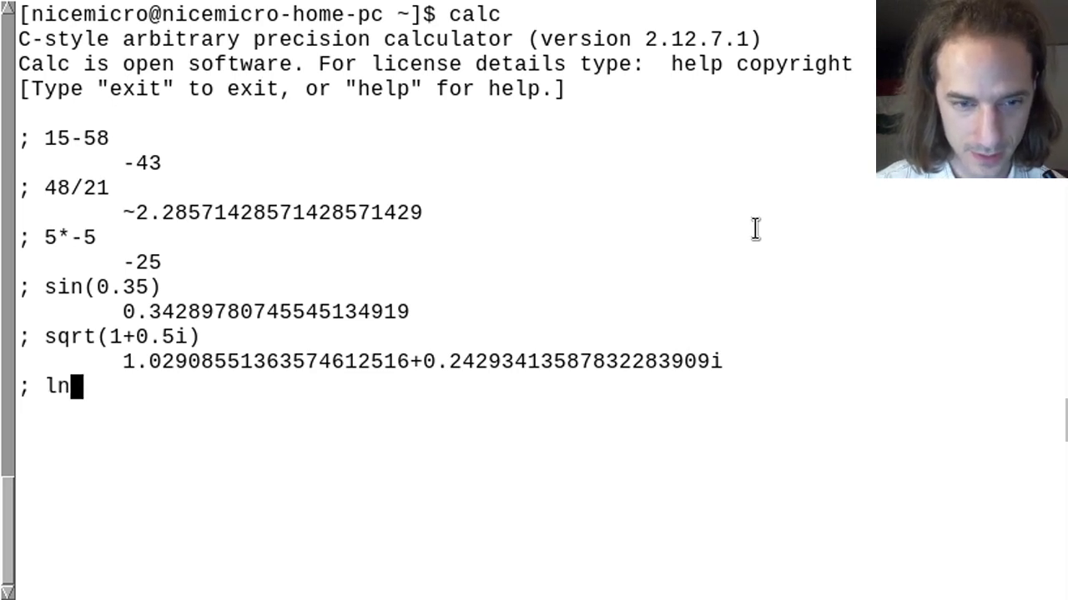
{"action": "type", "text": "(10)"}
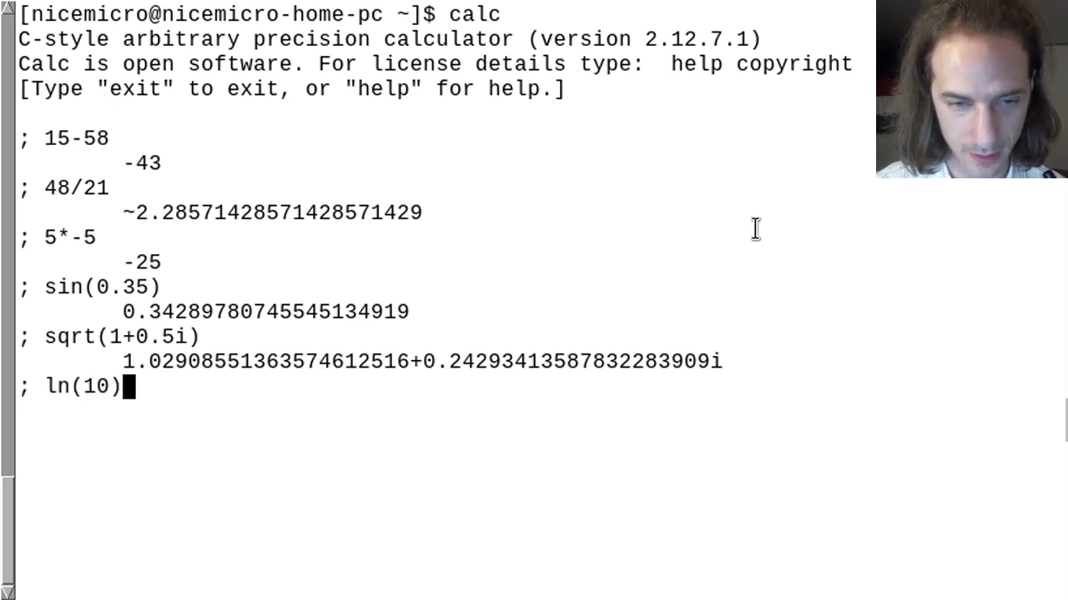
{"action": "key", "text": "Return"}
{"action": "type", "text": "s"}
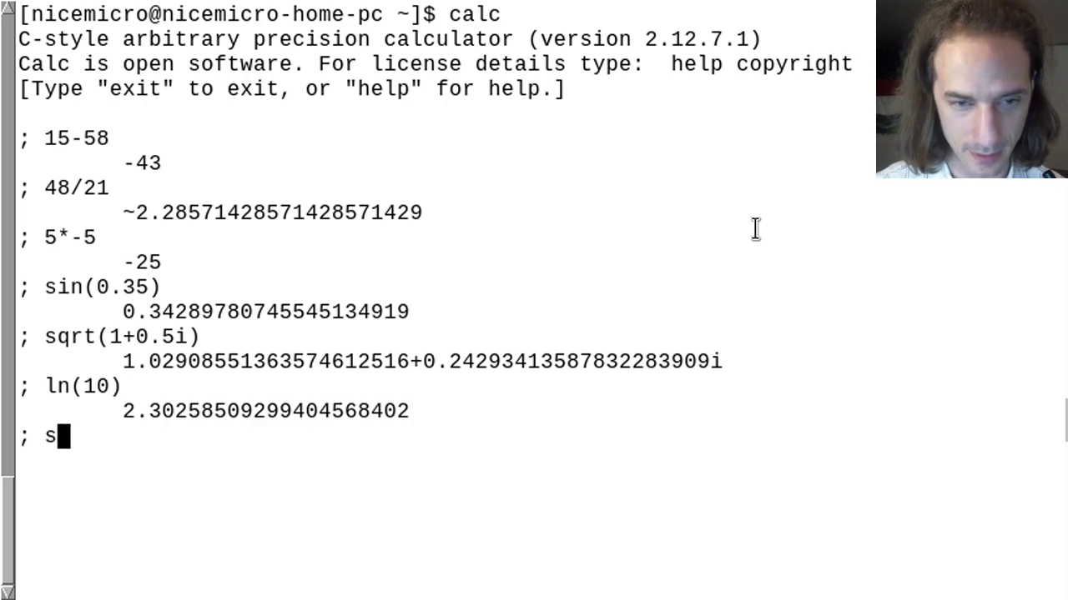
{"action": "key", "text": "BackSpace"}
{"action": "type", "text": "ex"}
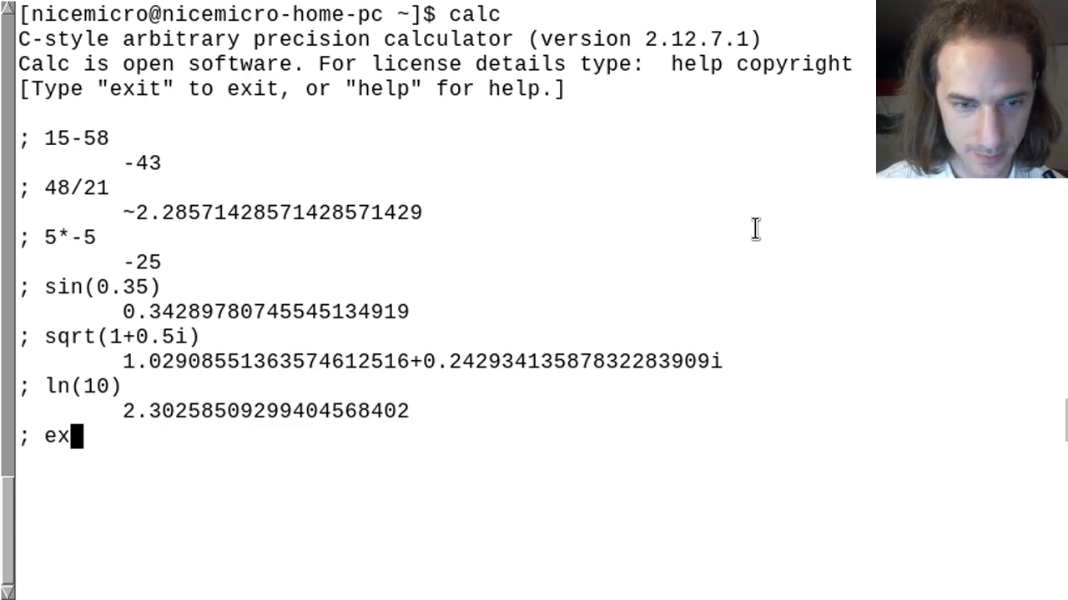
{"action": "type", "text": "p(0.3)"}
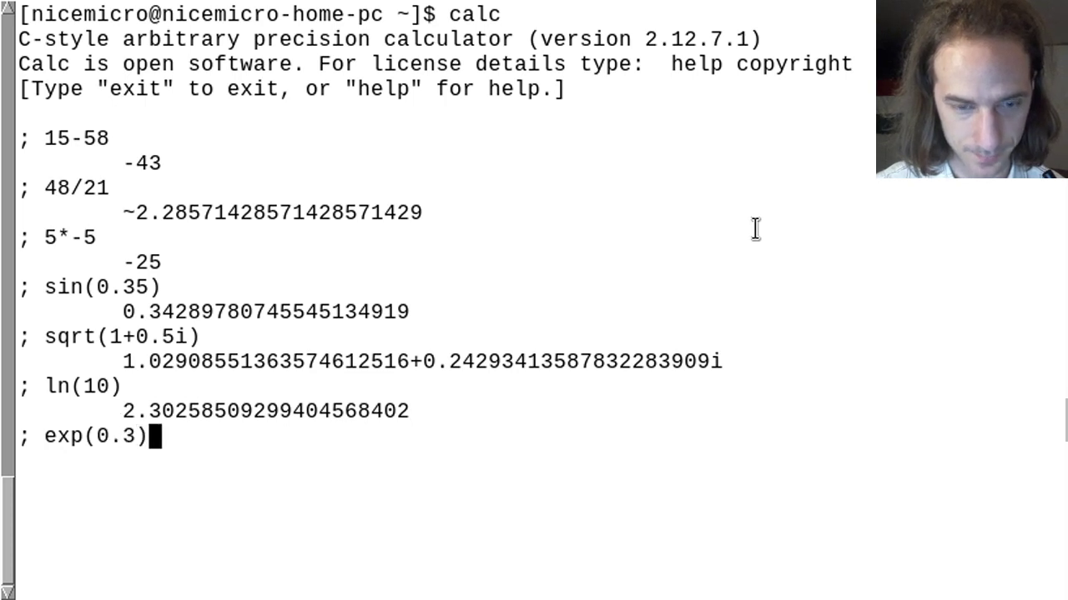
{"action": "key", "text": "Return"}
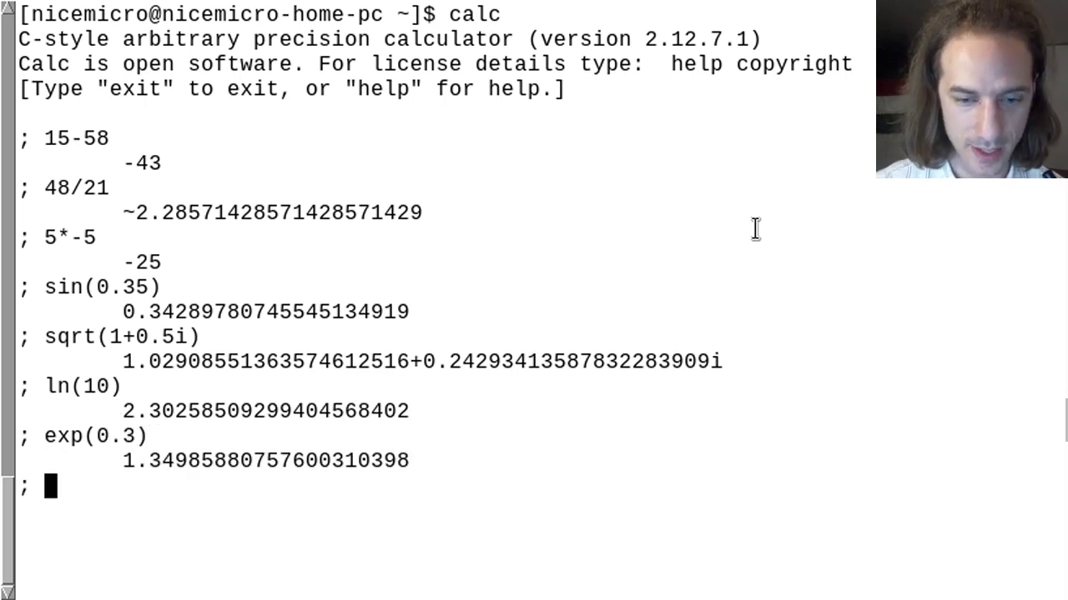
{"action": "type", "text": "a = "}
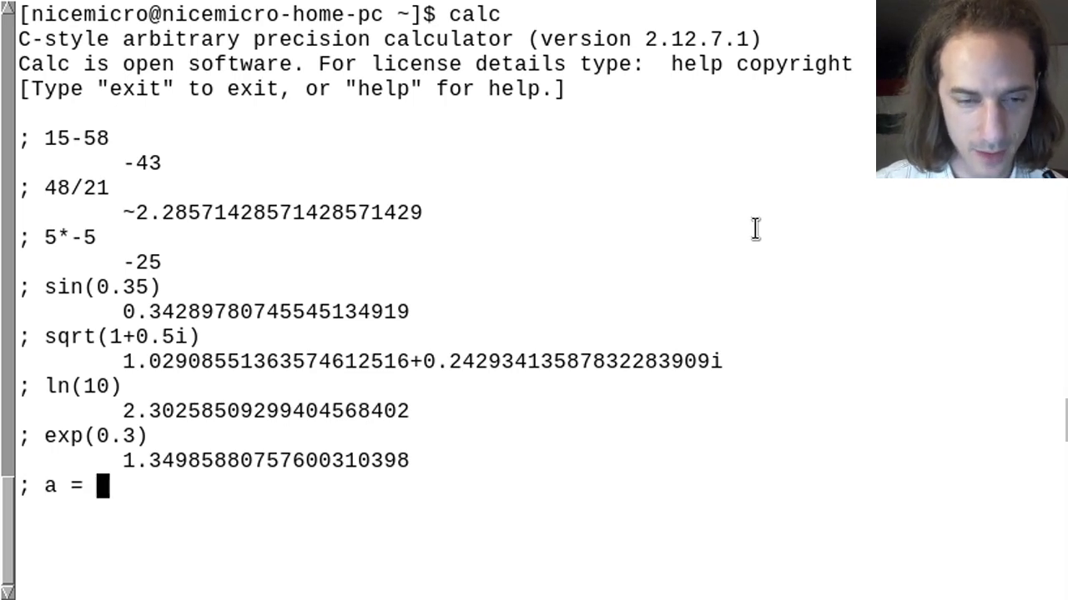
{"action": "type", "text": "10+5"}
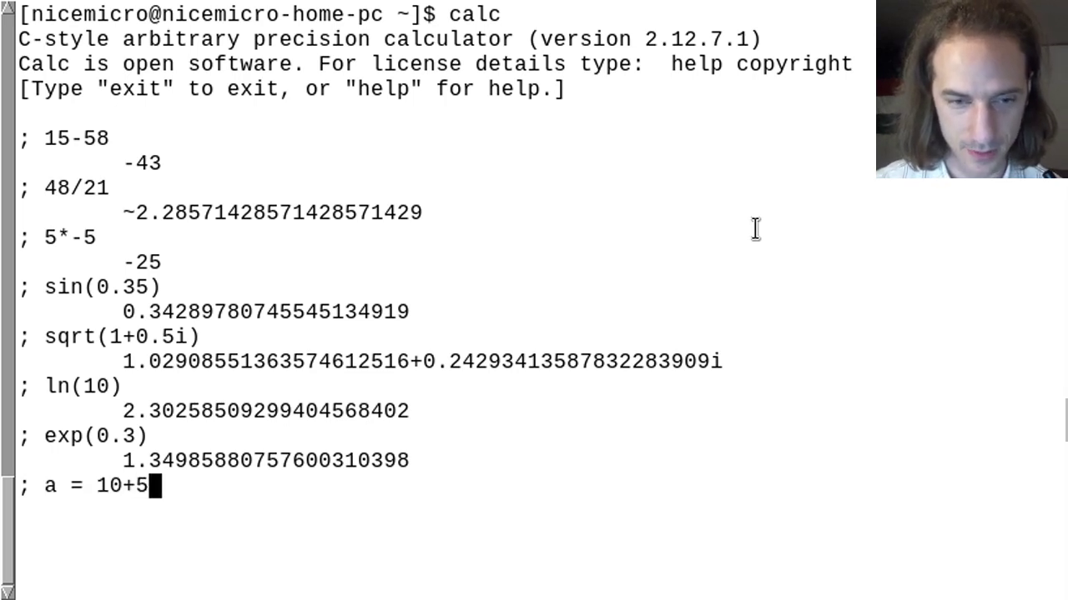
- Set a = 10+5 and b = 5+2, compute a*b = 105, then redisplay and double it to 210
{"action": "key", "text": "Return"}
{"action": "type", "text": "b=5+2"}
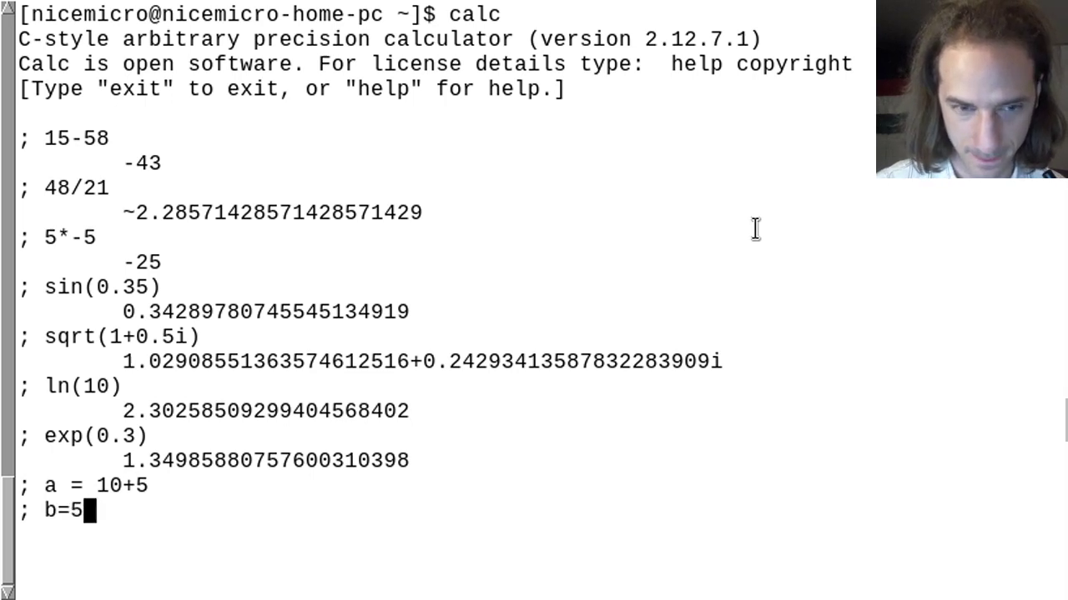
{"action": "key", "text": "Return"}
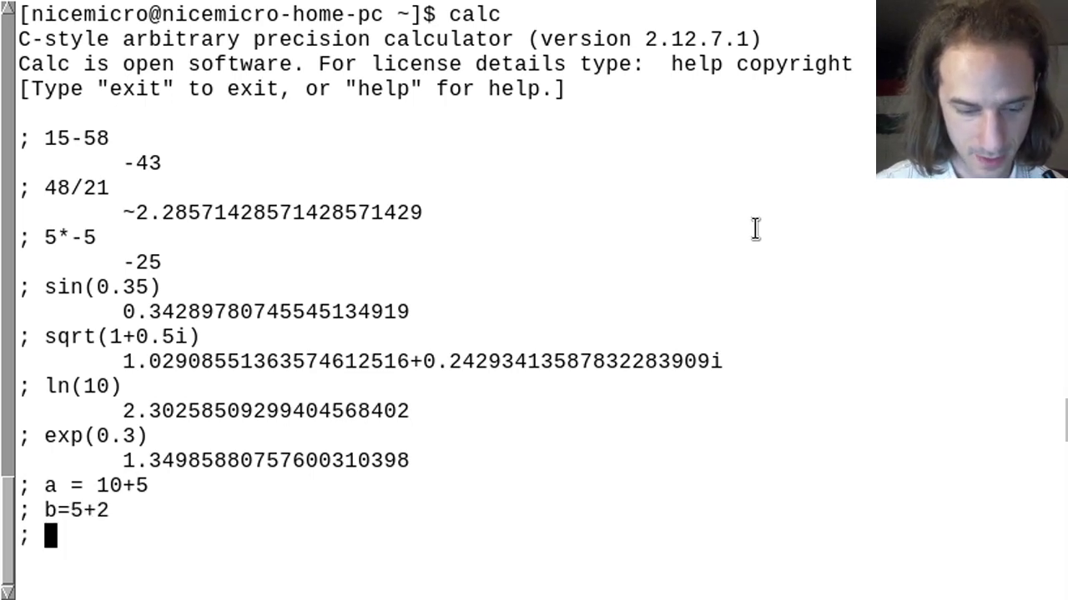
{"action": "type", "text": "a*b"}
{"action": "key", "text": "Return"}
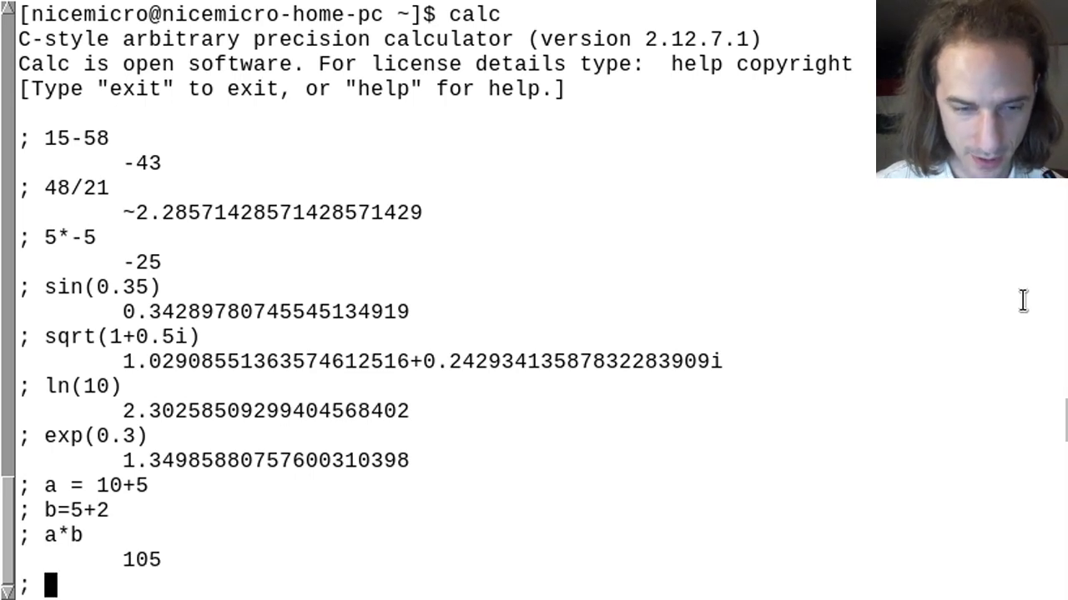
{"action": "type", "text": "."}
{"action": "key", "text": "Return"}
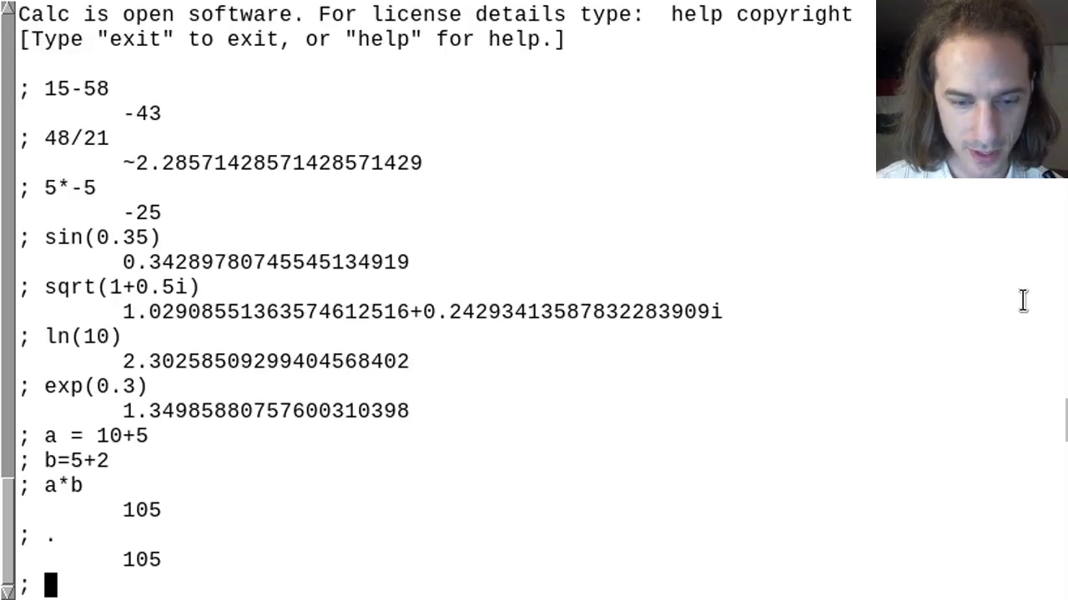
{"action": "type", "text": "."}
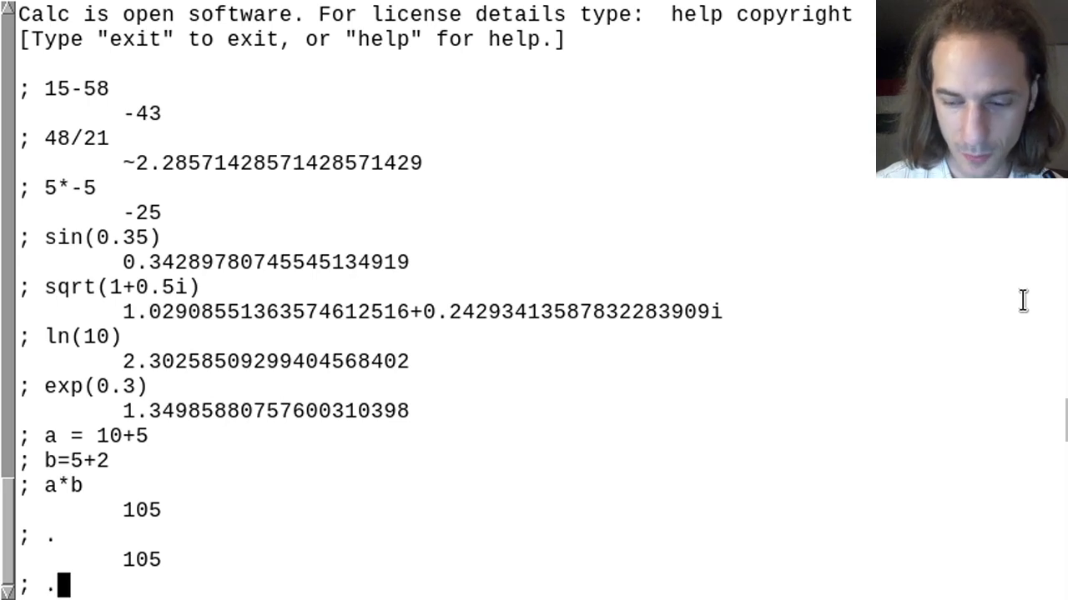
{"action": "type", "text": "*2"}
{"action": "key", "text": "Return"}
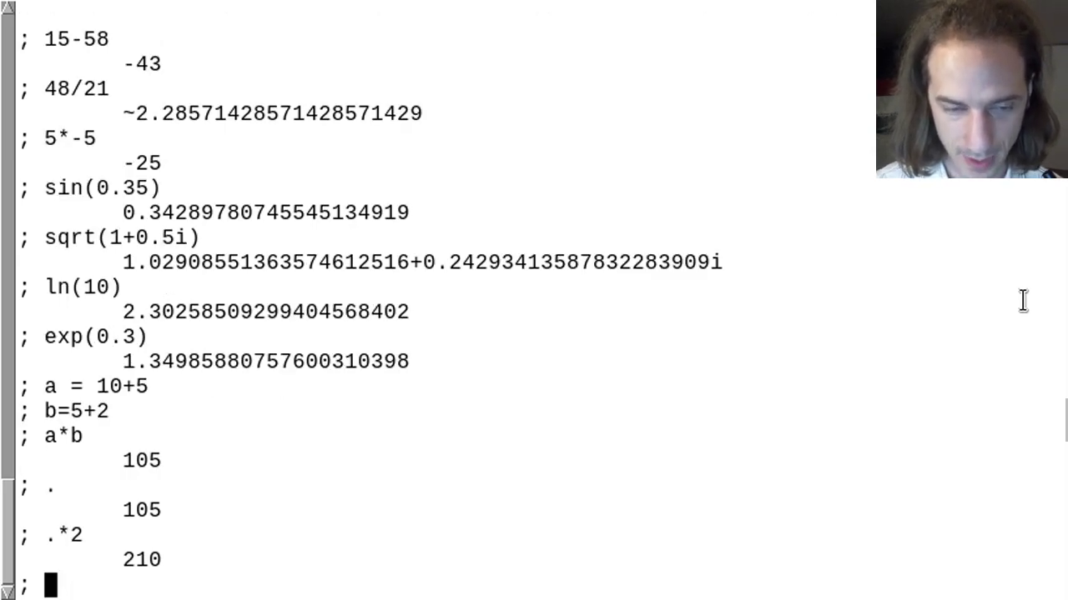
- Recall sqrt(1+0.5i) from history and evaluate sqrt(1+0.8i) instead
{"action": "key", "text": "Up"}
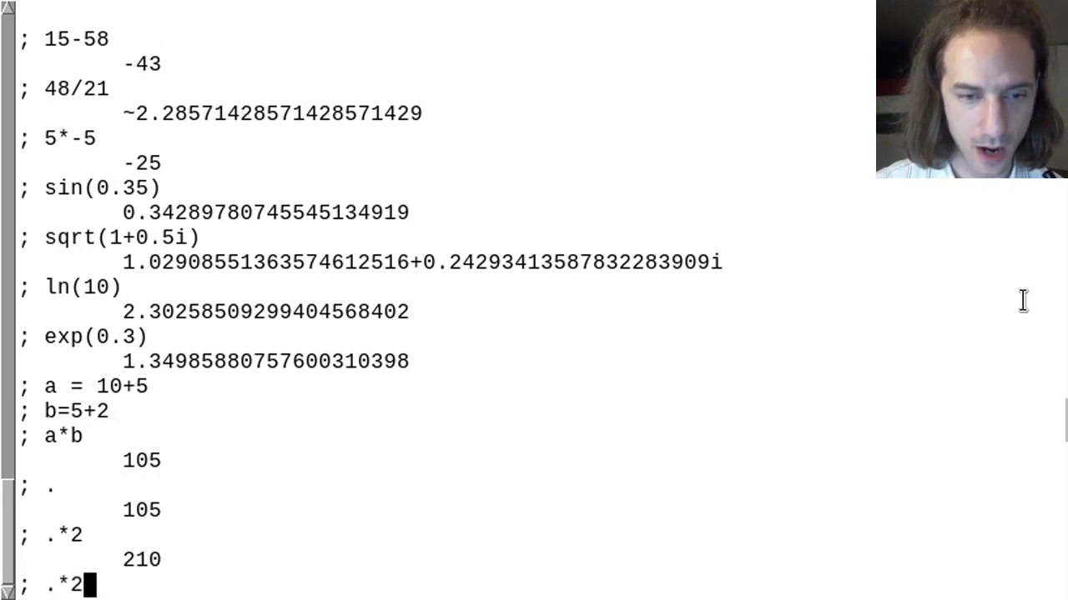
{"action": "key", "text": "Up"}
{"action": "key", "text": "Down"}
{"action": "key", "text": "Down"}
{"action": "key", "text": "Up"}
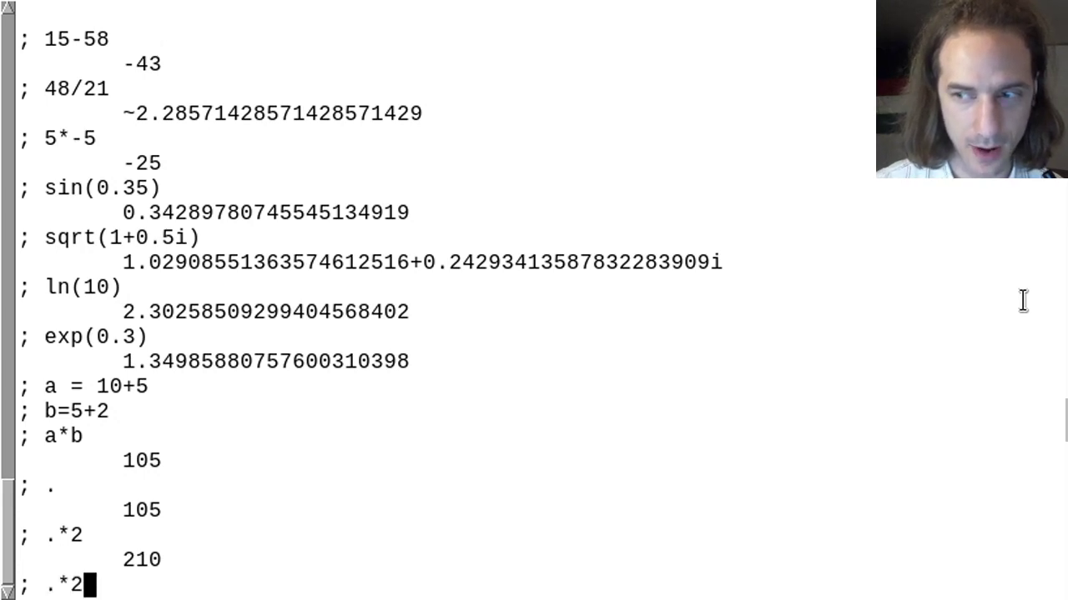
{"action": "key", "text": "Up"}
{"action": "key", "text": "Up"}
{"action": "key", "text": "Up"}
{"action": "key", "text": "Up"}
{"action": "key", "text": "Up"}
{"action": "key", "text": "Down"}
{"action": "key", "text": "Down"}
{"action": "key", "text": "Down"}
{"action": "key", "text": "Down"}
{"action": "key", "text": "Down"}
{"action": "key", "text": "Down"}
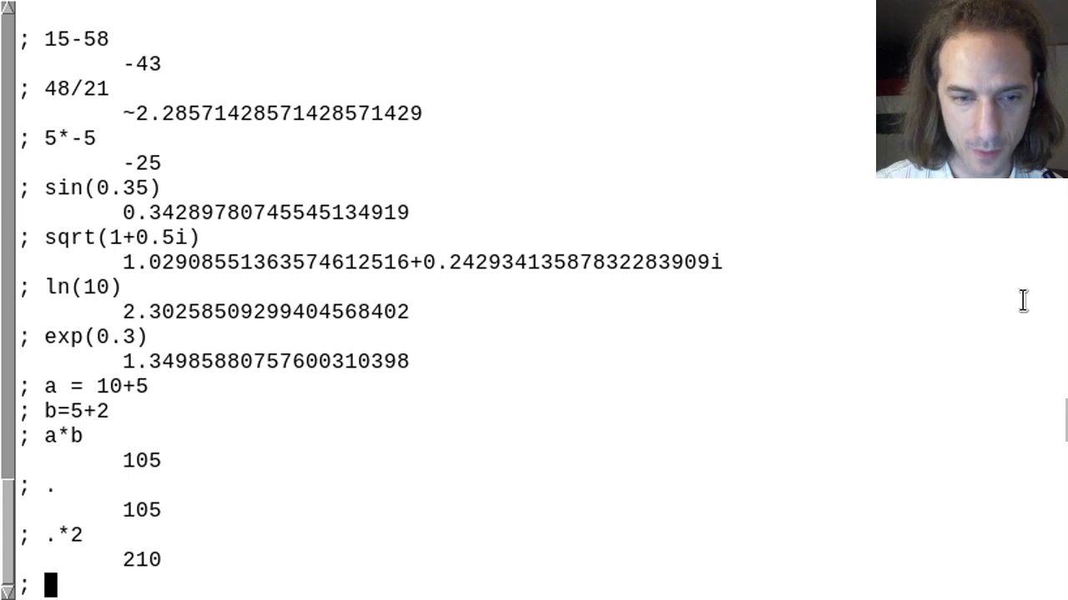
{"action": "key", "text": "Up"}
{"action": "key", "text": "Up"}
{"action": "key", "text": "Up"}
{"action": "key", "text": "Up"}
{"action": "key", "text": "Up"}
{"action": "key", "text": "Up"}
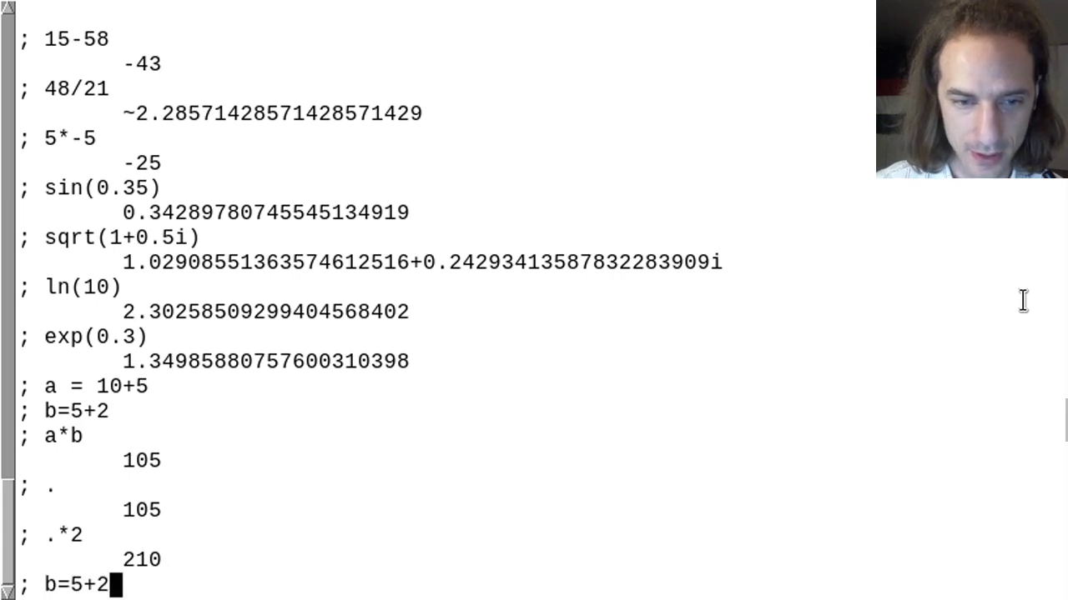
{"action": "key", "text": "Up"}
{"action": "key", "text": "Up"}
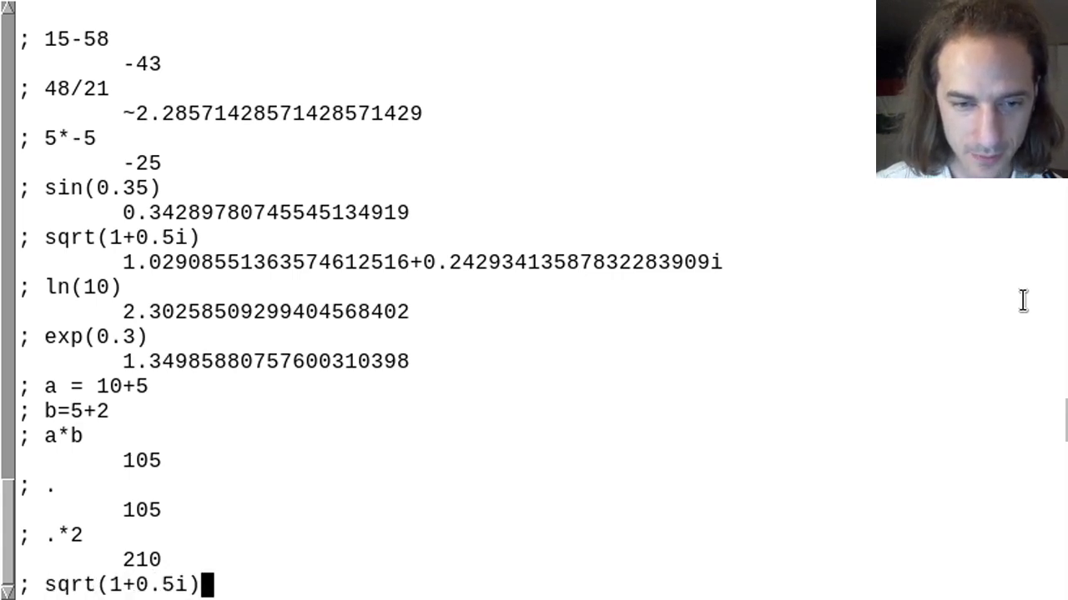
{"action": "key", "text": "Left"}
{"action": "key", "text": "Left"}
{"action": "key", "text": "Left"}
{"action": "key", "text": "Left"}
{"action": "key", "text": "Right"}
{"action": "key", "text": "Delete"}
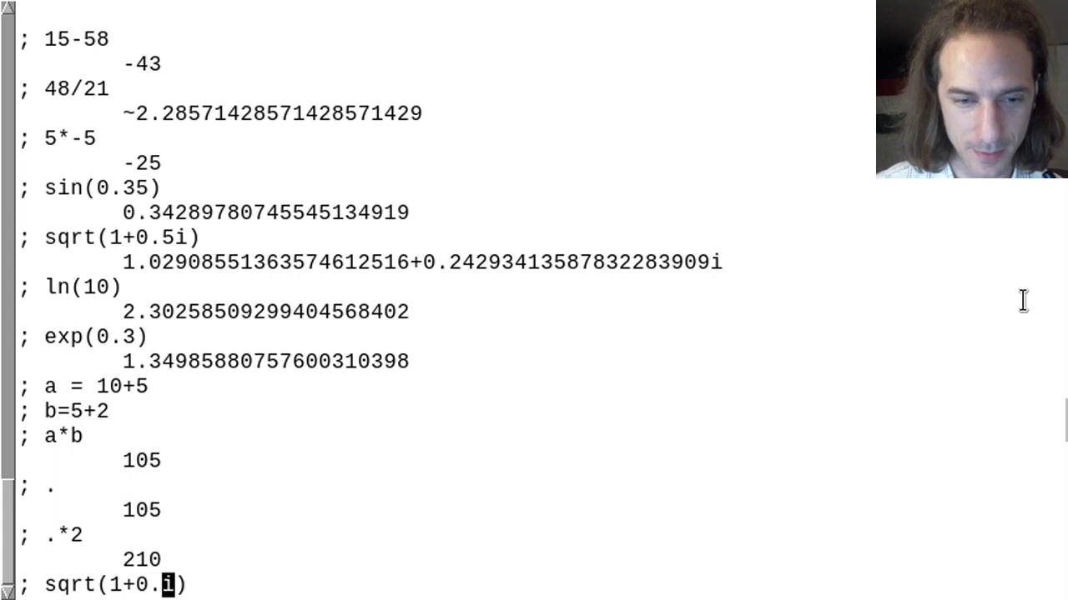
{"action": "type", "text": "8"}
{"action": "key", "text": "Return"}
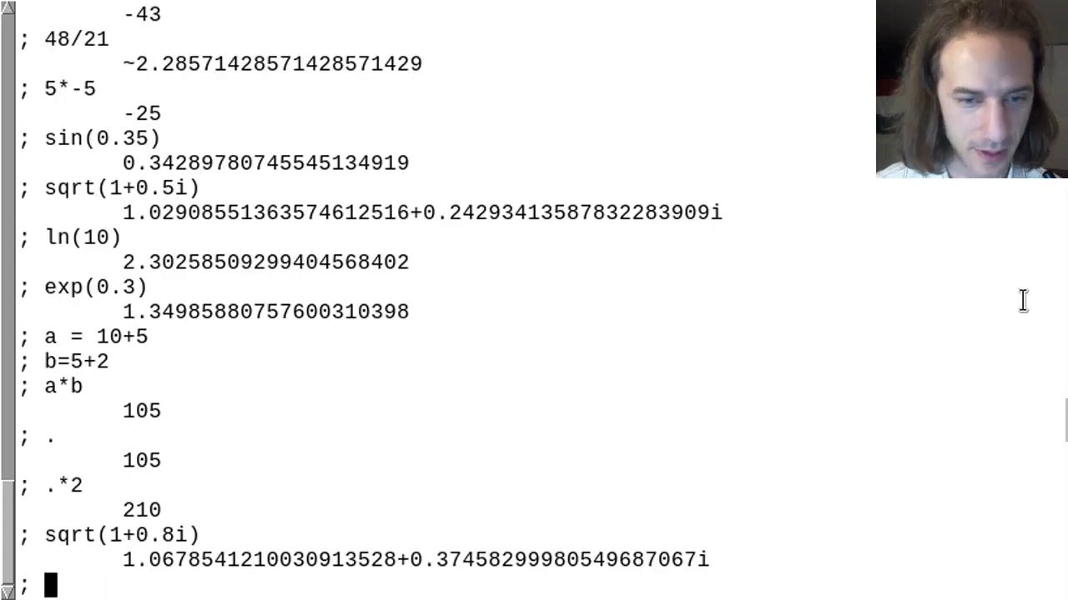
- Browse the command history, then switch to calc's documentation page in the browser
{"action": "key", "text": "Up"}
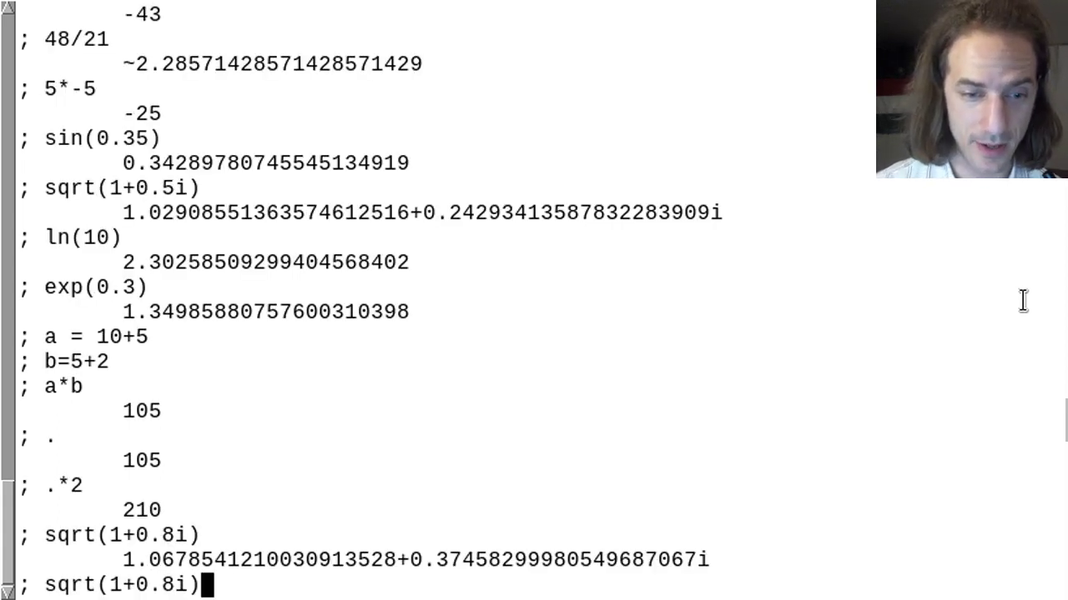
{"action": "key", "text": "Up"}
{"action": "key", "text": "Down"}
{"action": "key", "text": "Down"}
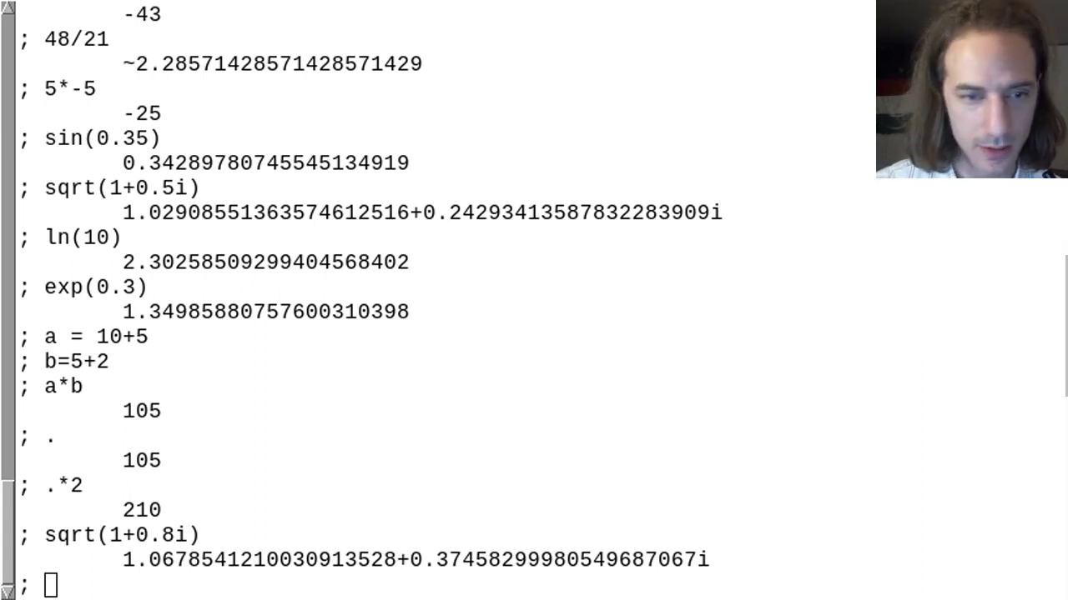
{"action": "key", "text": "alt+Tab"}
{"action": "scroll", "coordinate": [420, 345], "scroll_direction": "down", "scroll_amount": 8}
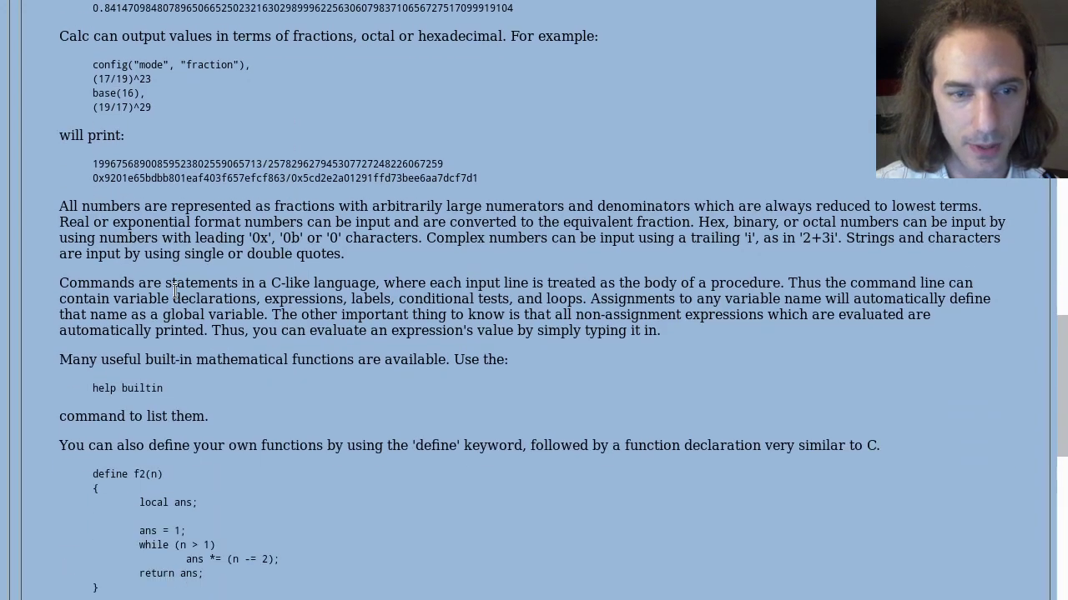
- Read the calc documentation's '.' last-result symbol section, then return to the calc terminal
{"action": "scroll", "coordinate": [328, 375], "scroll_direction": "down", "scroll_amount": 7}
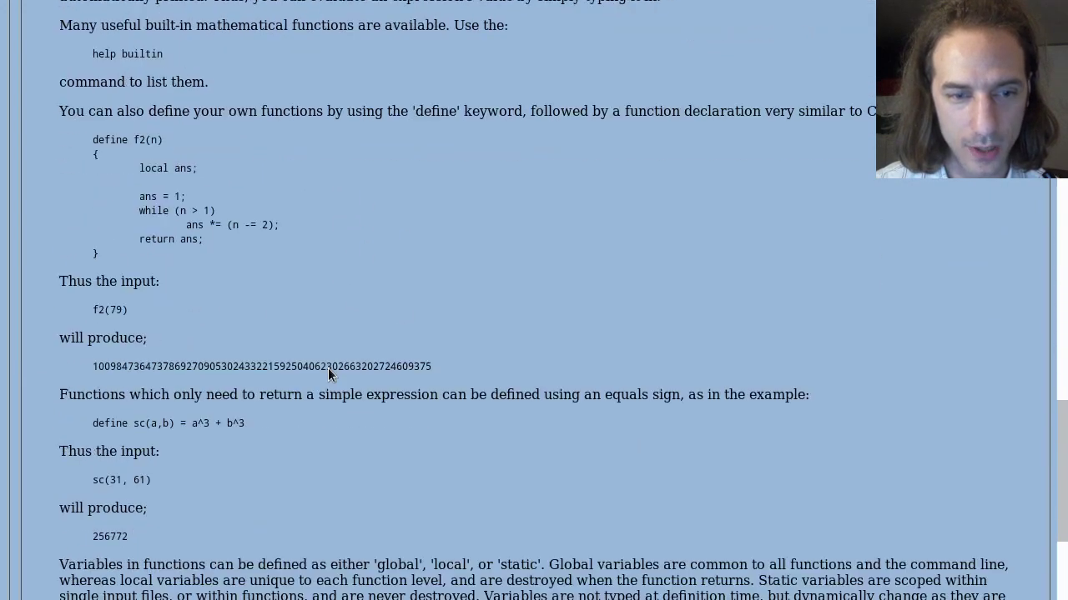
{"action": "scroll", "coordinate": [231, 310], "scroll_direction": "up", "scroll_amount": 20}
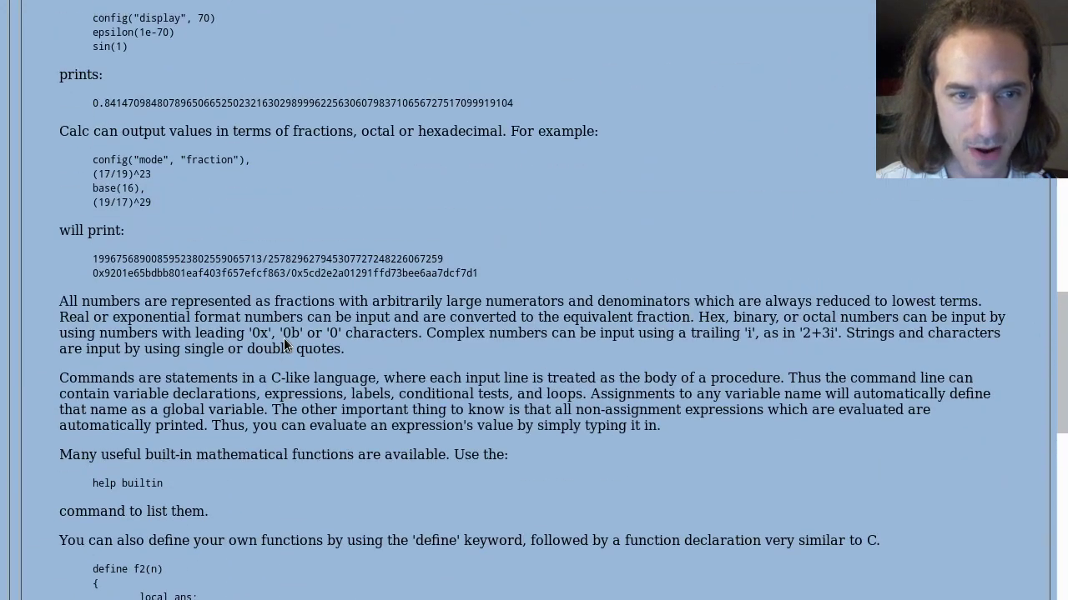
{"action": "scroll", "coordinate": [270, 346], "scroll_direction": "up", "scroll_amount": 3}
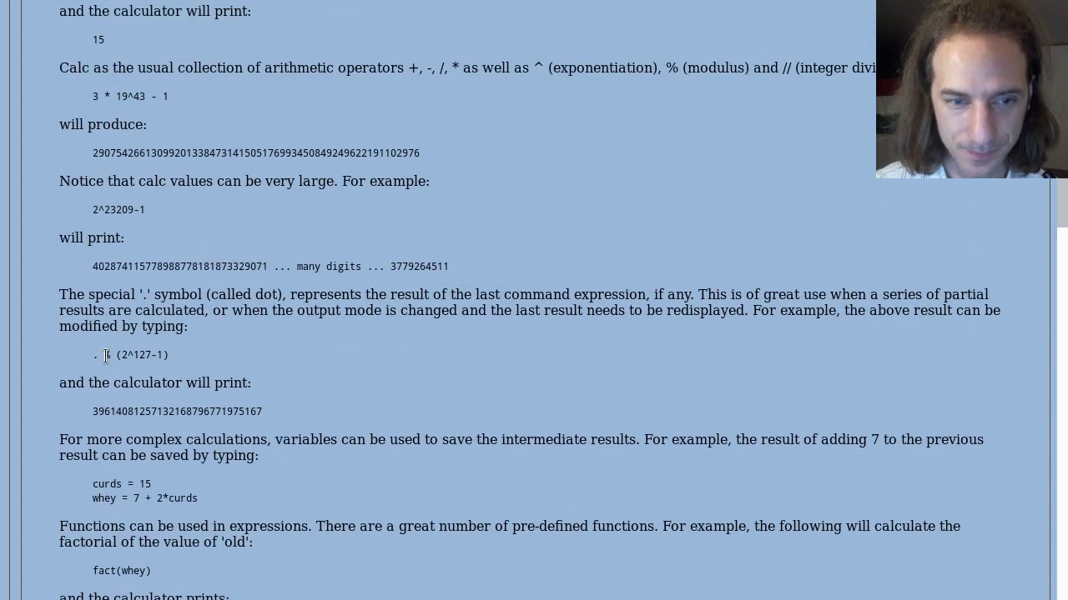
{"action": "scroll", "coordinate": [342, 379], "scroll_direction": "up", "scroll_amount": 2}
{"action": "scroll", "coordinate": [309, 396], "scroll_direction": "down", "scroll_amount": 5}
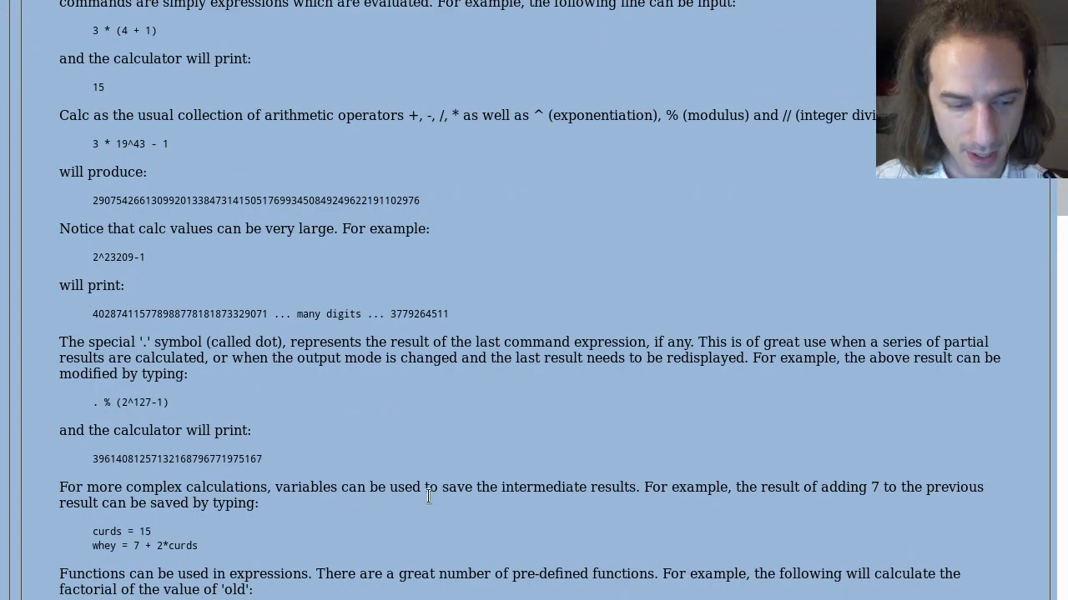
{"action": "key", "text": "alt+Tab"}
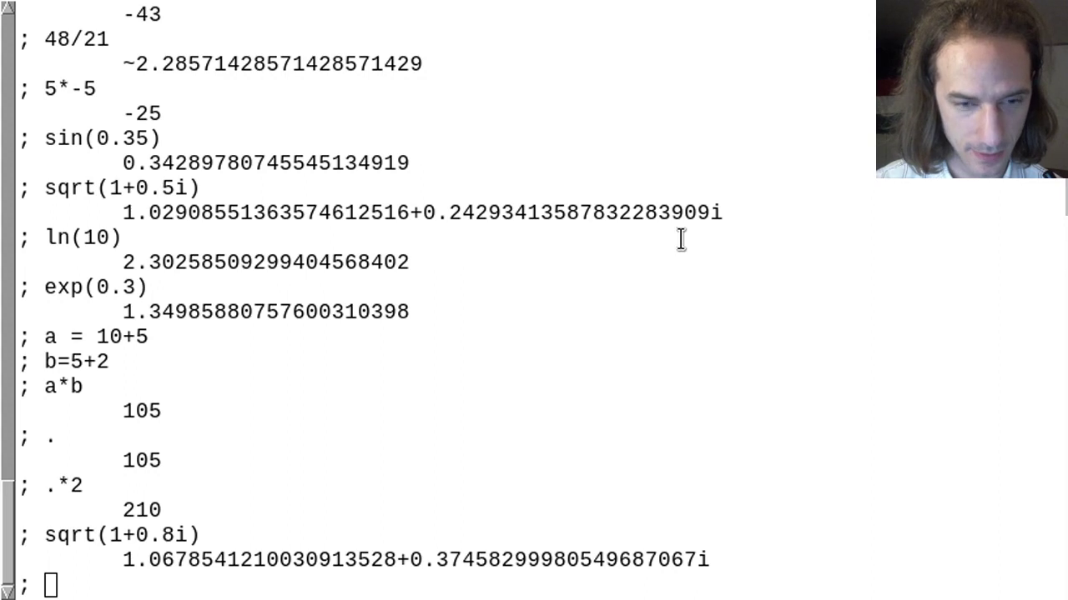
- Exit calc, clear the terminal, and run calc 5*12-2 from the shell to get 58
{"action": "type", "text": "exi"}
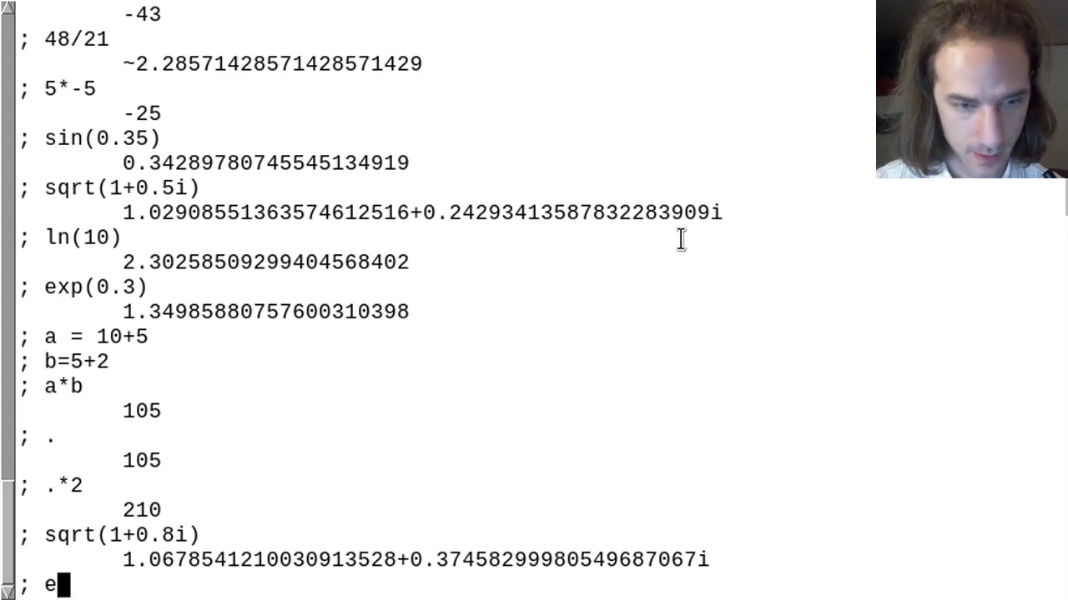
{"action": "type", "text": "t"}
{"action": "key", "text": "Return"}
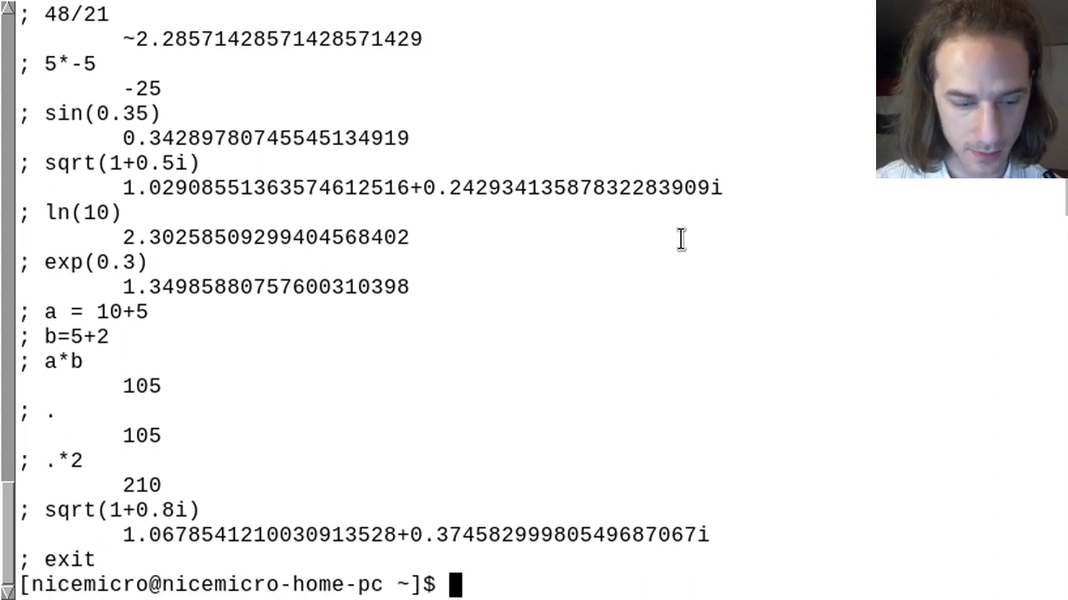
{"action": "type", "text": "ckla"}
{"action": "key", "text": "BackSpace"}
{"action": "key", "text": "BackSpace"}
{"action": "key", "text": "BackSpace"}
{"action": "type", "text": "lear"}
{"action": "key", "text": "Return"}
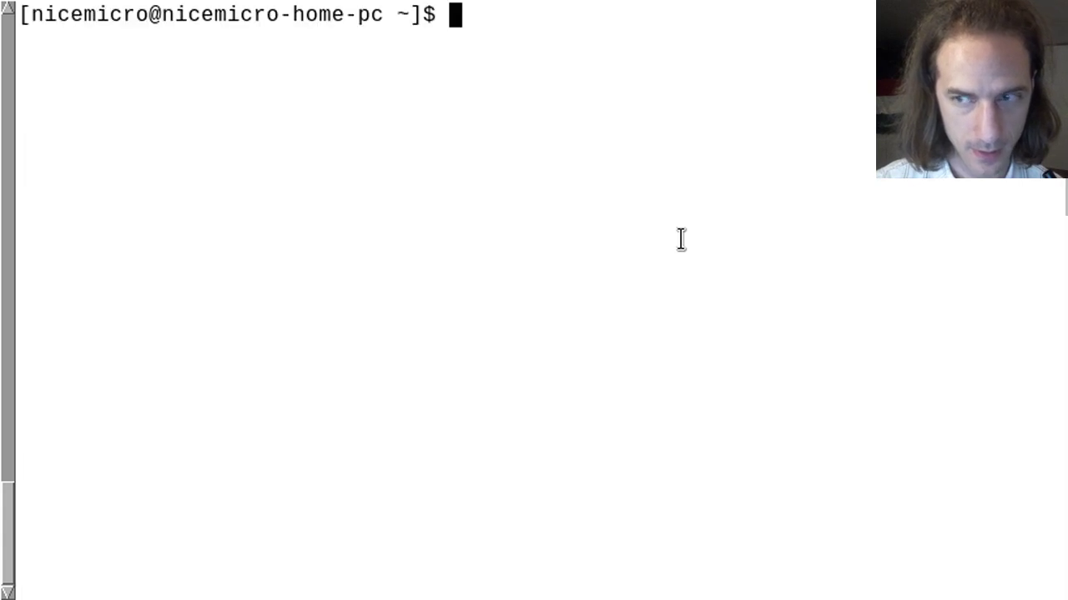
{"action": "type", "text": "calc "}
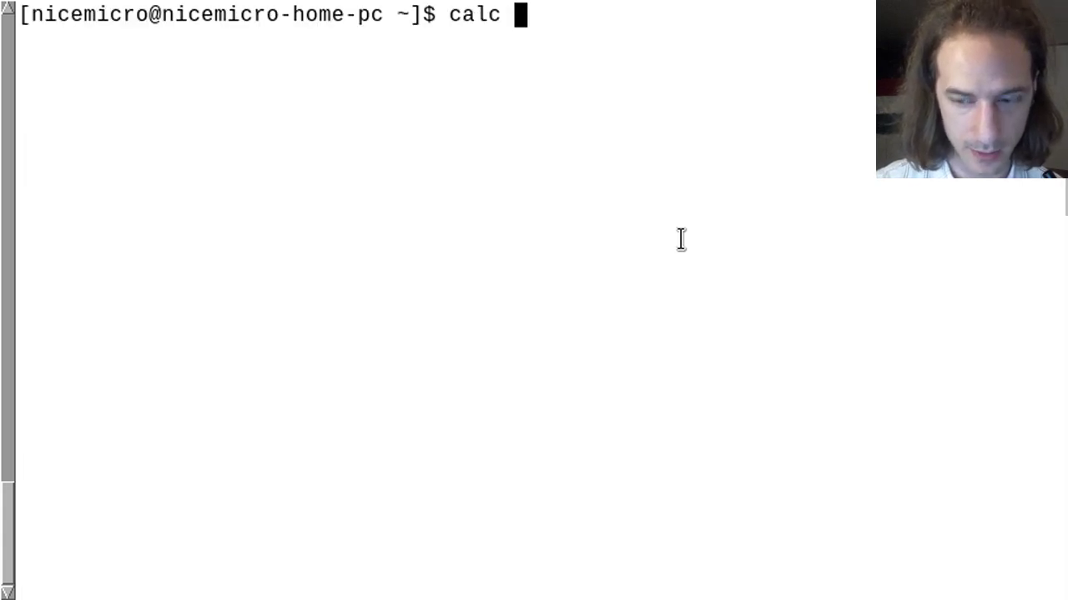
{"action": "type", "text": "5*12-2"}
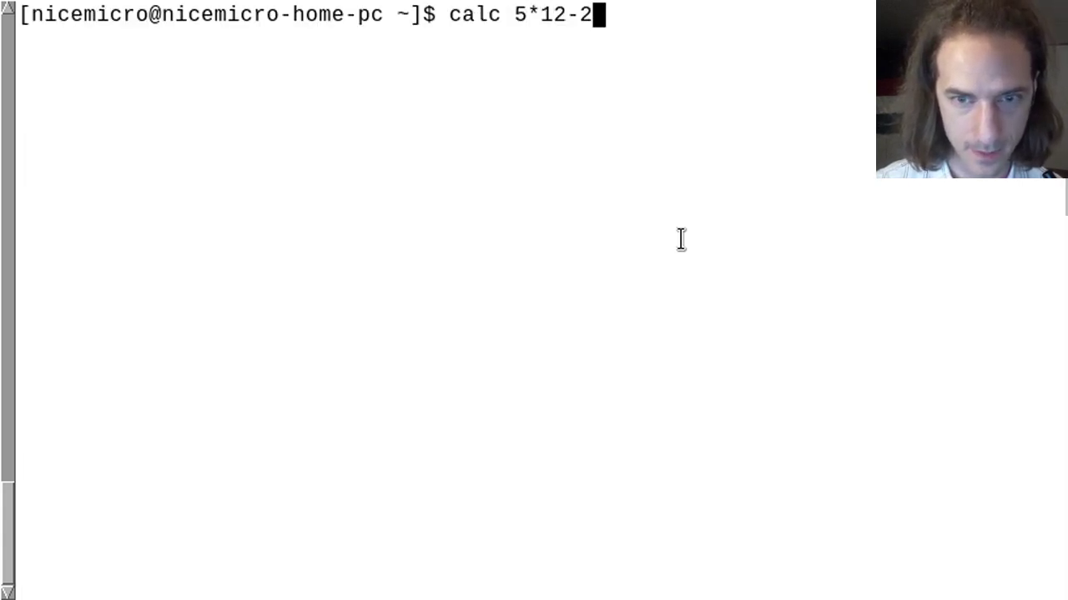
{"action": "key", "text": "Return"}
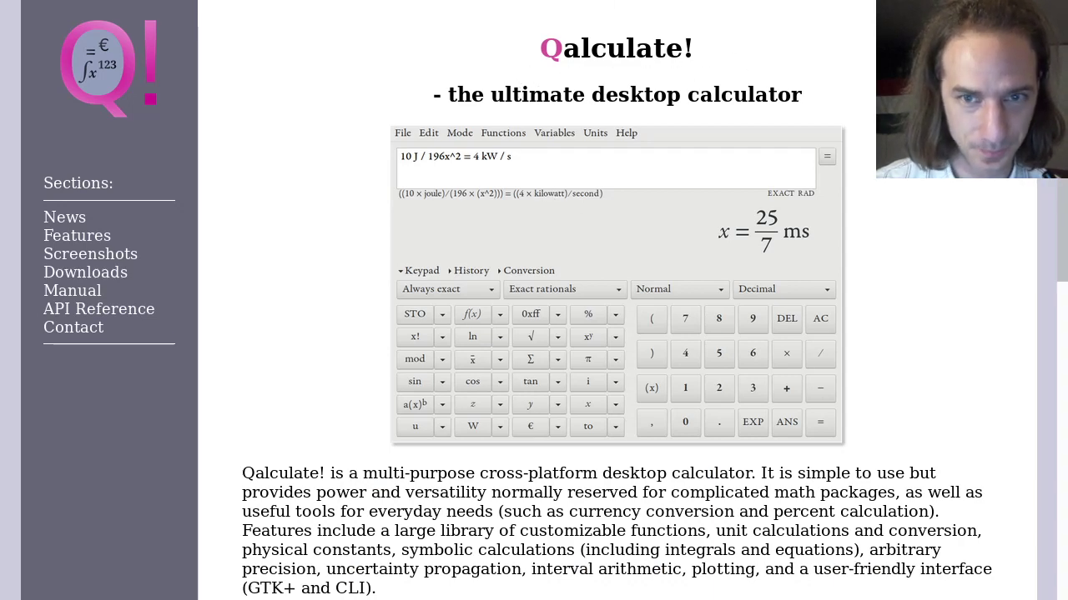
- Return to the ArchWiki calculator list and highlight the qalculate-gtk package under Qalculate!
{"action": "key", "text": "ctrl+w"}
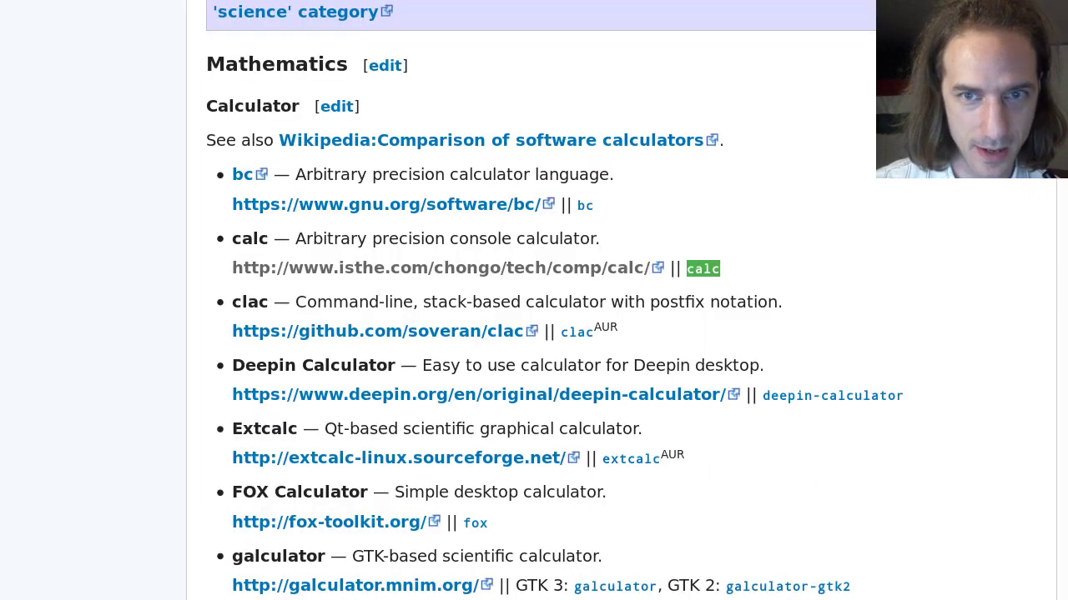
{"action": "scroll", "coordinate": [752, 300], "scroll_direction": "down", "scroll_amount": 1}
{"action": "scroll", "coordinate": [753, 300], "scroll_direction": "down", "scroll_amount": 5}
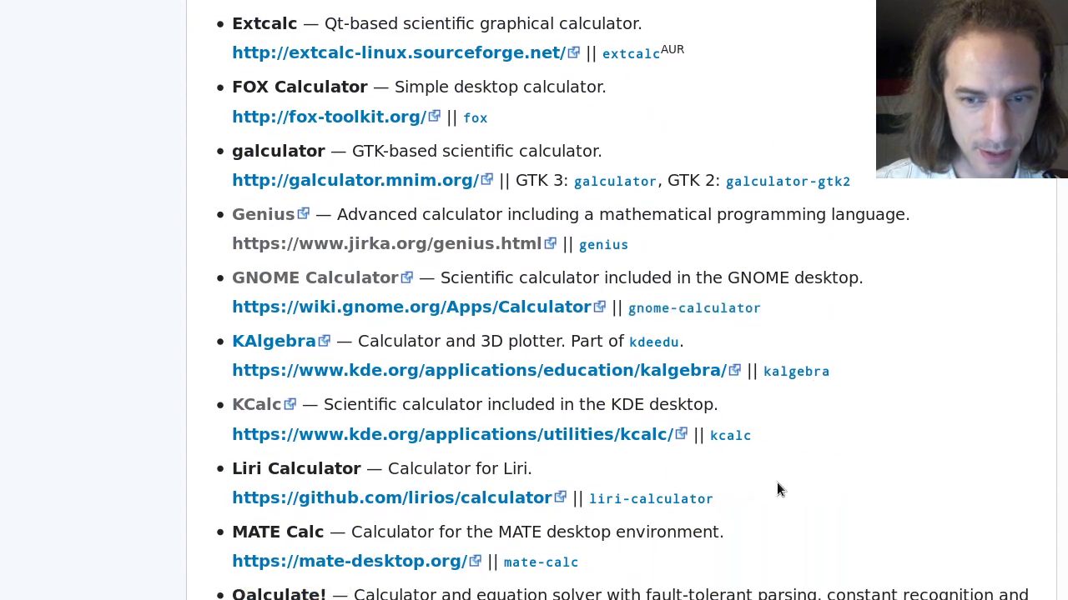
{"action": "scroll", "coordinate": [777, 484], "scroll_direction": "down", "scroll_amount": 5}
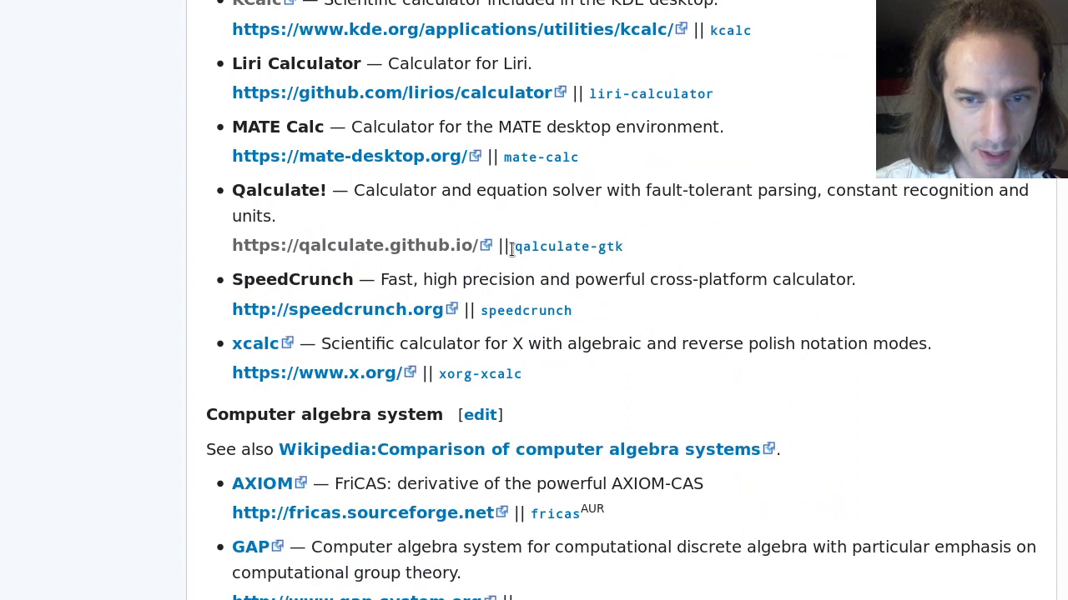
{"action": "left_click_drag", "start_coordinate": [512, 245], "coordinate": [644, 255]}
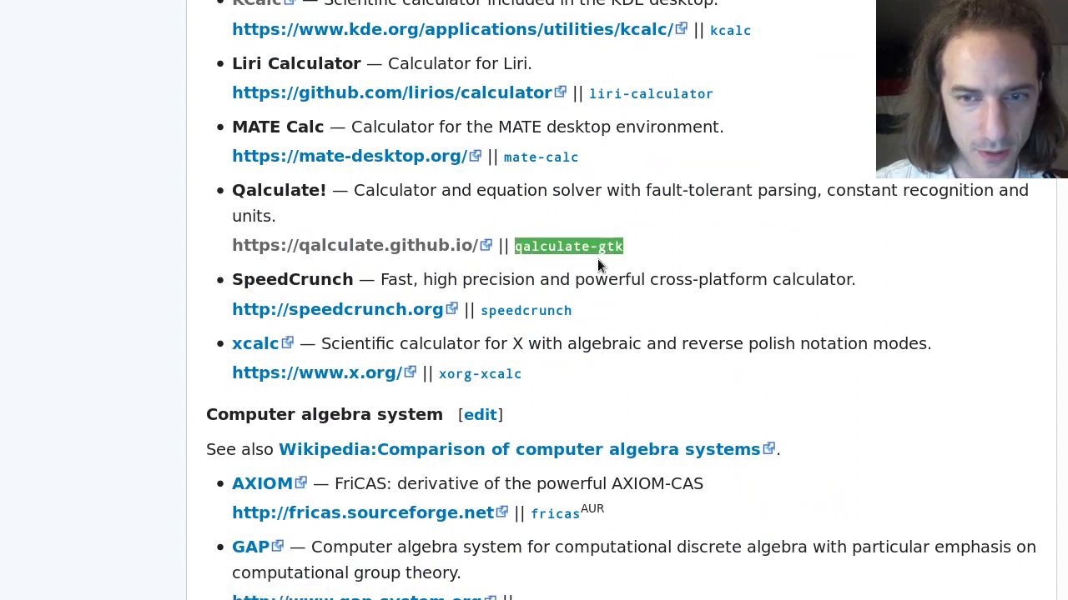
{"action": "left_click", "coordinate": [659, 251]}
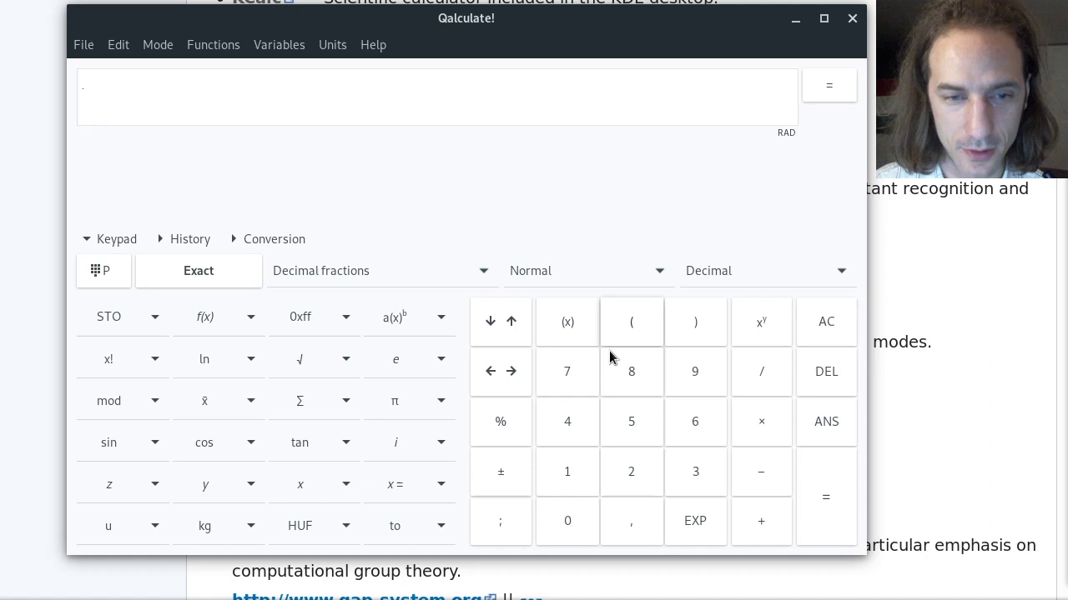
- Inspect the variant dropdowns for ln, √, sin and cos in Qalculate!
{"action": "left_click", "coordinate": [252, 365]}
{"action": "left_click", "coordinate": [252, 365]}
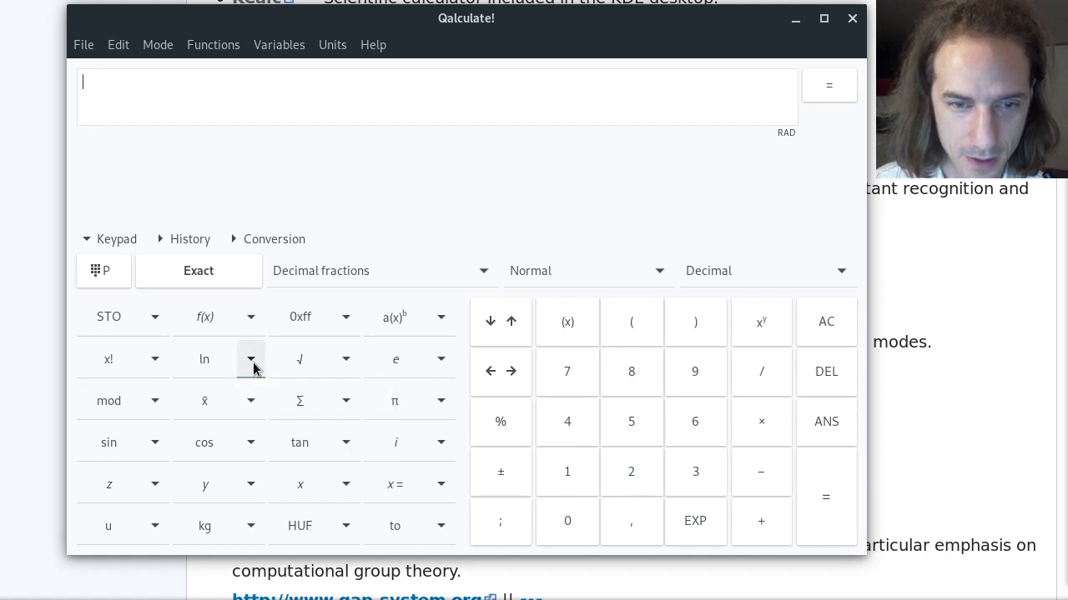
{"action": "left_click", "coordinate": [345, 360]}
{"action": "left_click", "coordinate": [153, 443]}
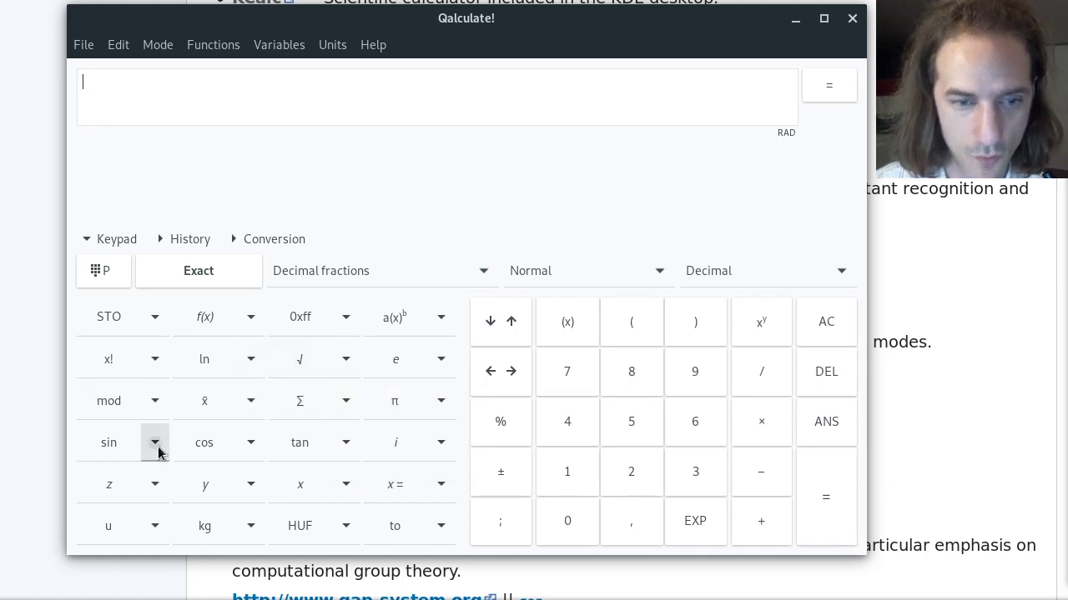
{"action": "left_click", "coordinate": [153, 443]}
{"action": "left_click", "coordinate": [254, 450]}
{"action": "left_click", "coordinate": [262, 455]}
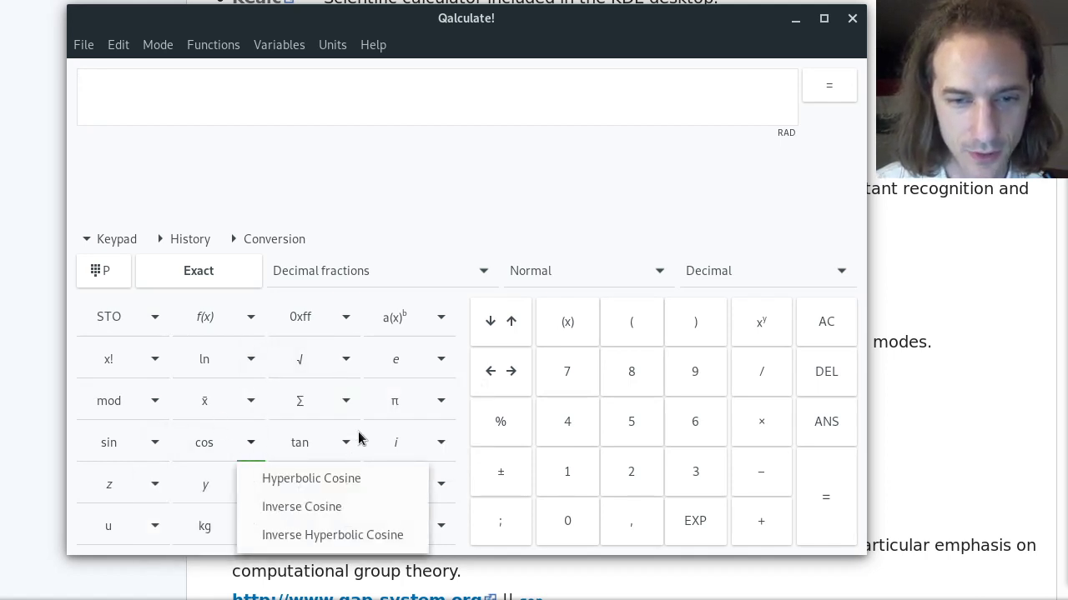
{"action": "left_click", "coordinate": [456, 443]}
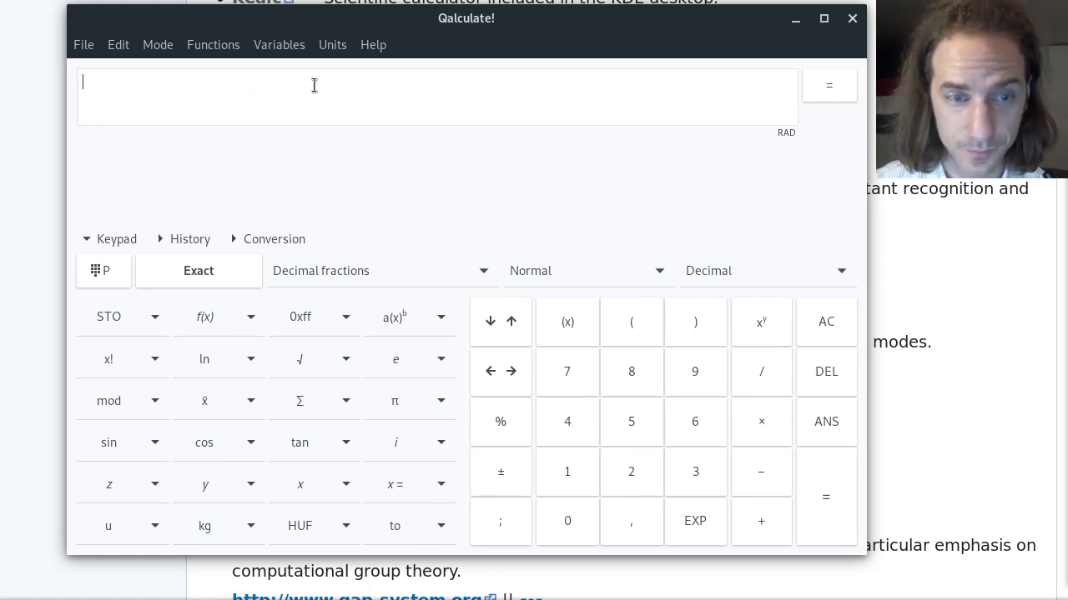
- Evaluate 135,5/2,3×−2 with comma decimals, giving approximately −117,82609
{"action": "type", "text": "135"}
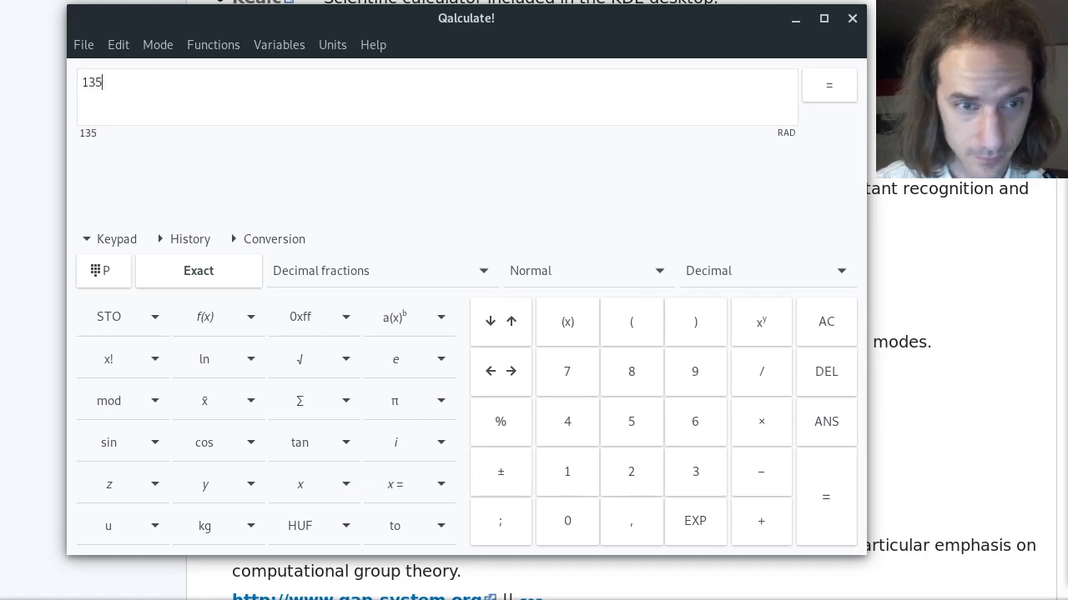
{"action": "type", "text": "/23*"}
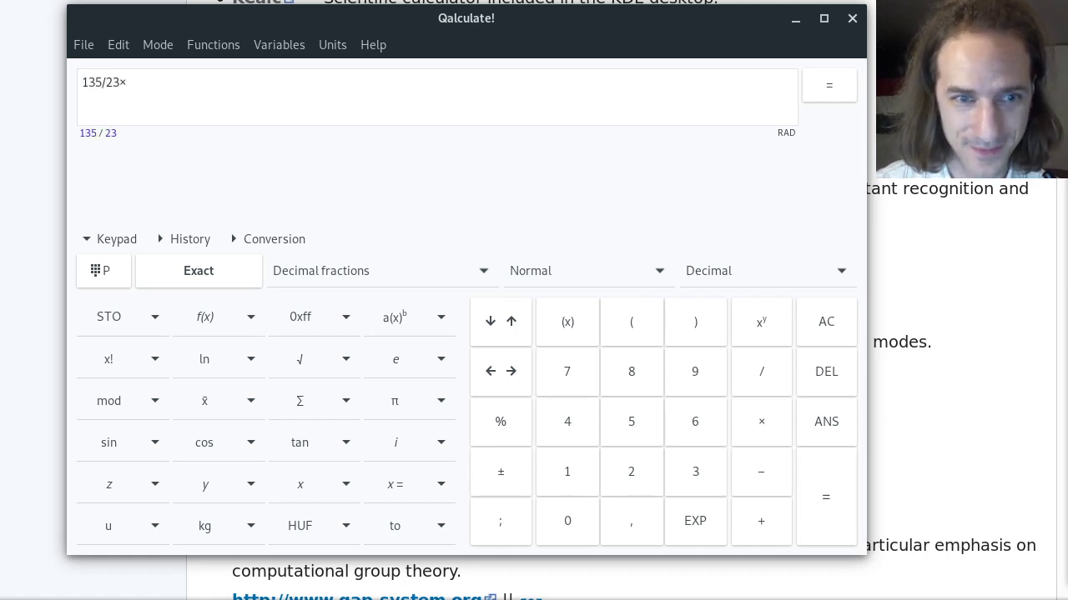
{"action": "type", "text": "-2"}
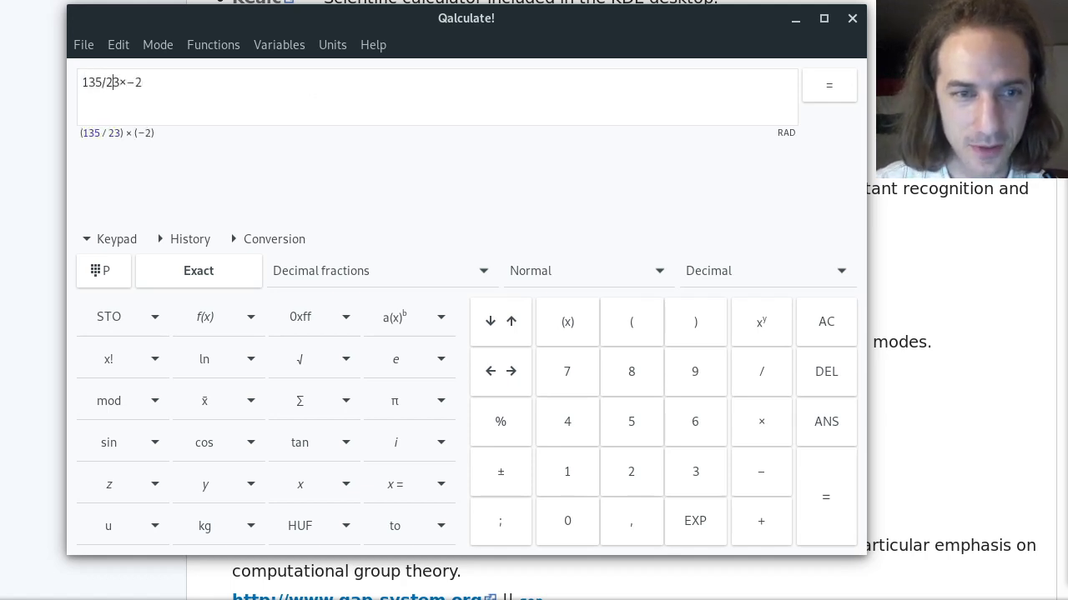
{"action": "left_click", "coordinate": [136, 82]}
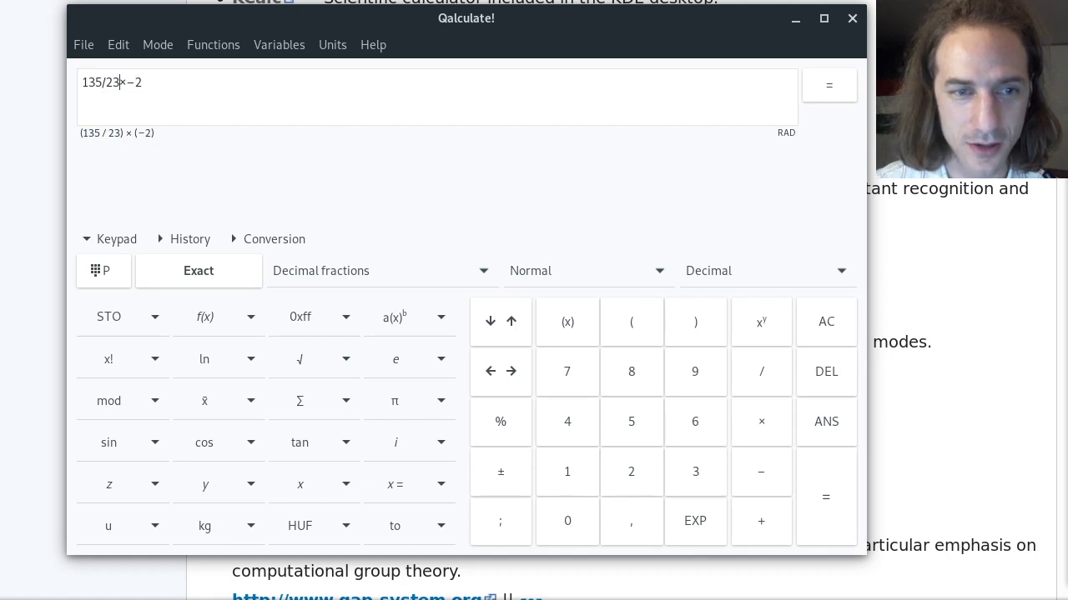
{"action": "type", "text": ",5/2"}
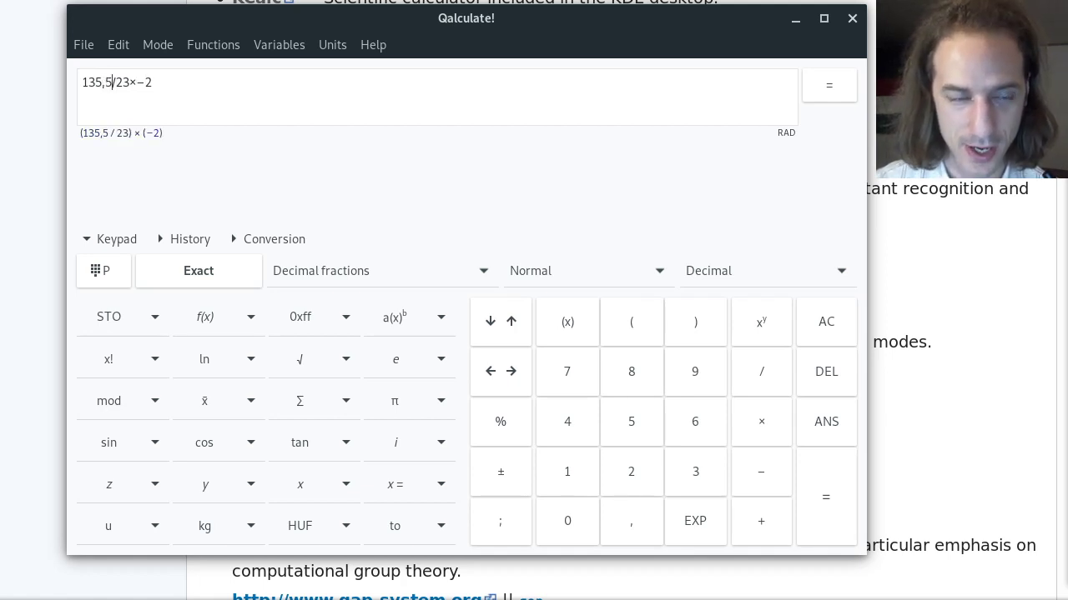
{"action": "type", "text": ","}
{"action": "key", "text": "Return"}
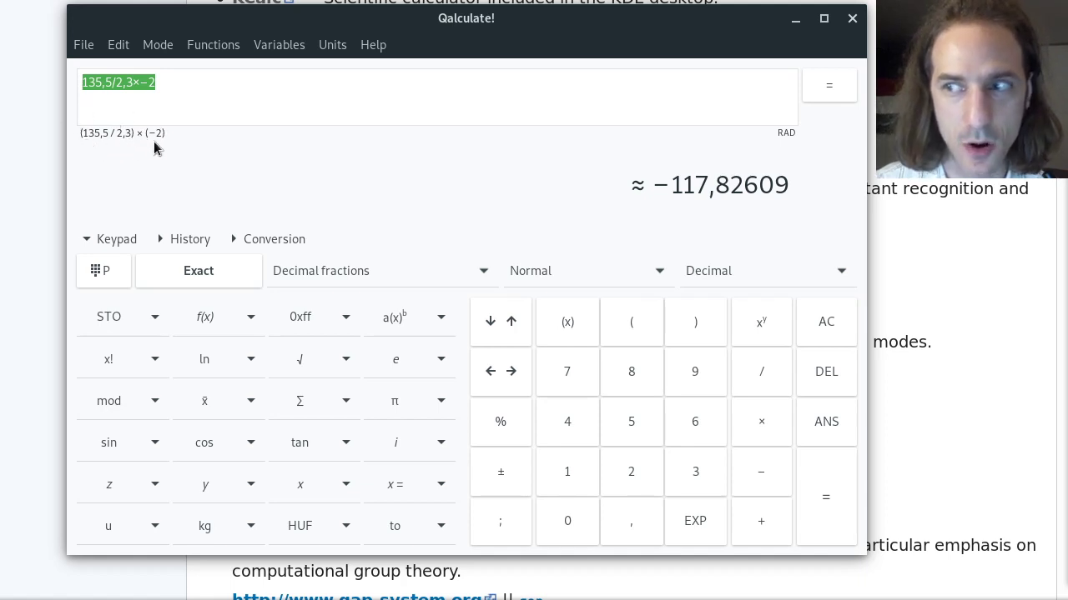
{"action": "left_click", "coordinate": [185, 84]}
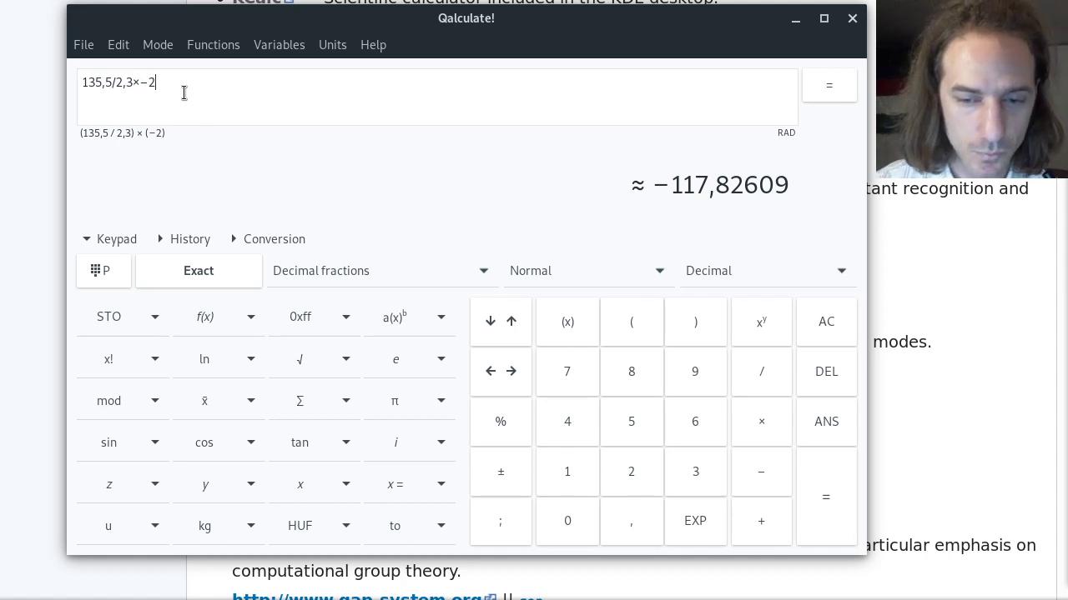
- Replace the previous expression with 0,5, evaluate it to 0,5, then clear the input
{"action": "key", "text": "BackSpace"}
{"action": "key", "text": "BackSpace"}
{"action": "key", "text": "BackSpace"}
{"action": "key", "text": "BackSpace"}
{"action": "key", "text": "BackSpace"}
{"action": "key", "text": "BackSpace"}
{"action": "key", "text": "BackSpace"}
{"action": "key", "text": "BackSpace"}
{"action": "key", "text": "BackSpace"}
{"action": "key", "text": "BackSpace"}
{"action": "key", "text": "BackSpace"}
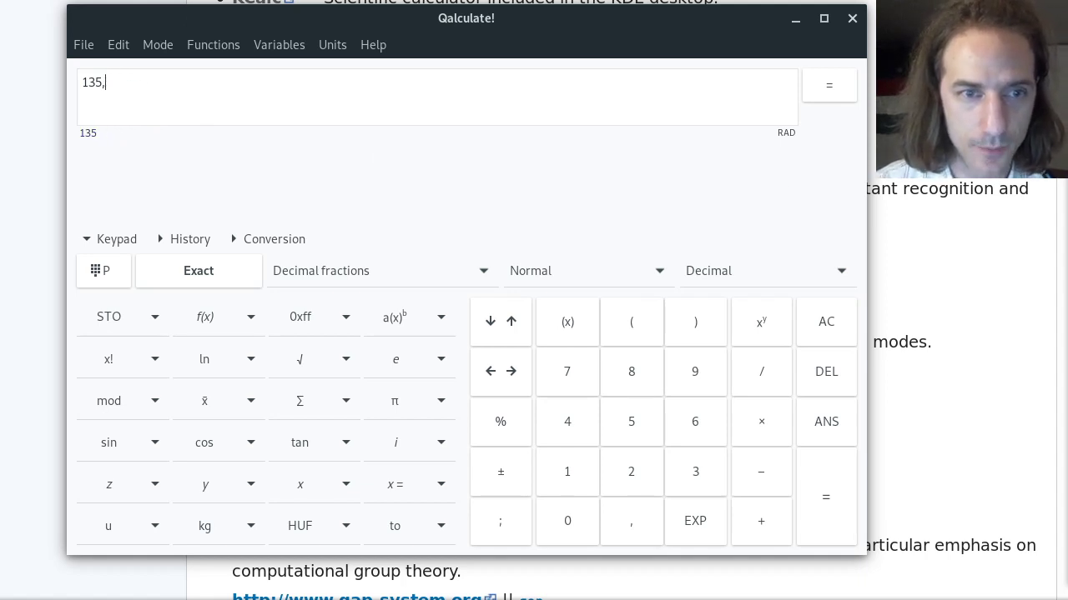
{"action": "key", "text": "BackSpace"}
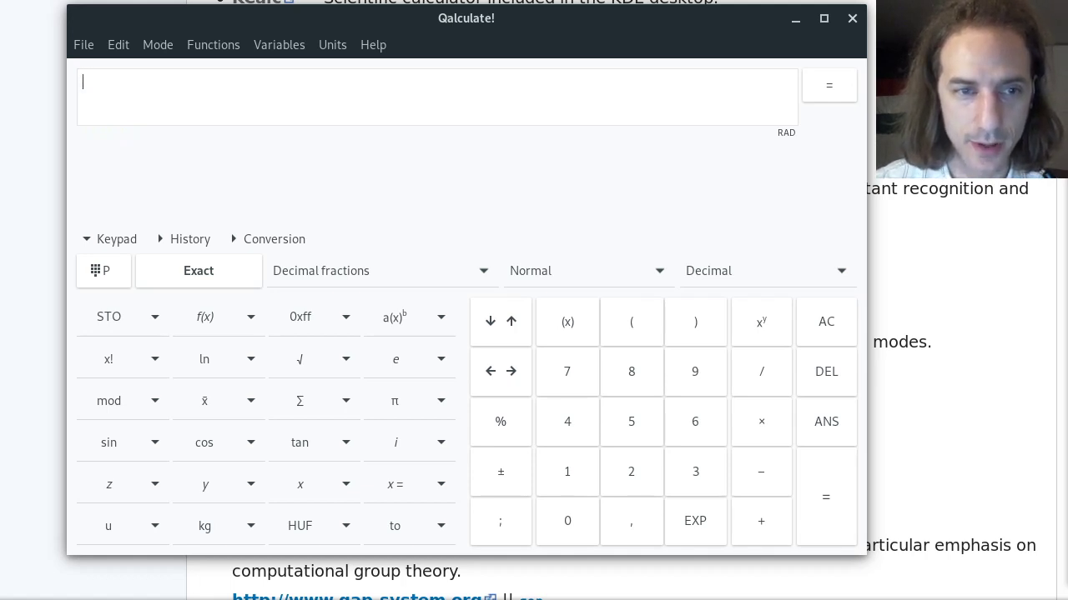
{"action": "type", "text": "0"}
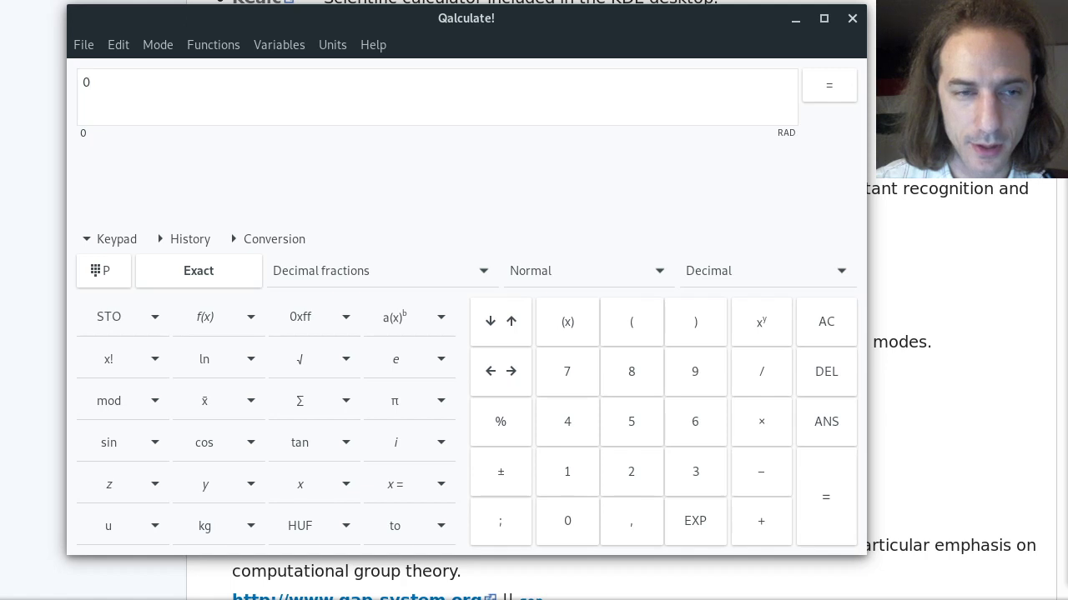
{"action": "type", "text": ",5"}
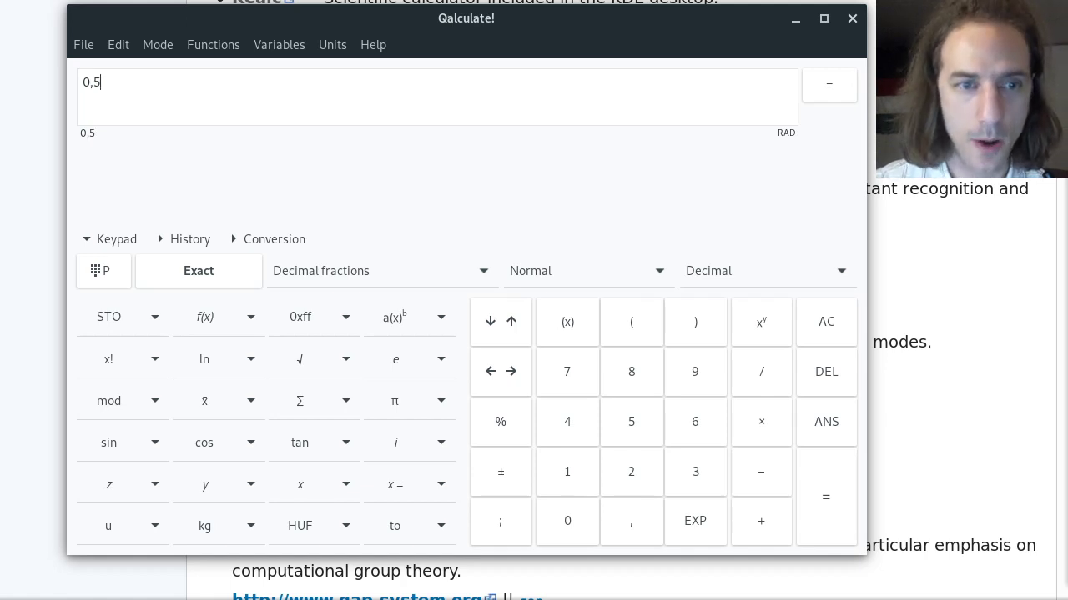
{"action": "key", "text": "Return"}
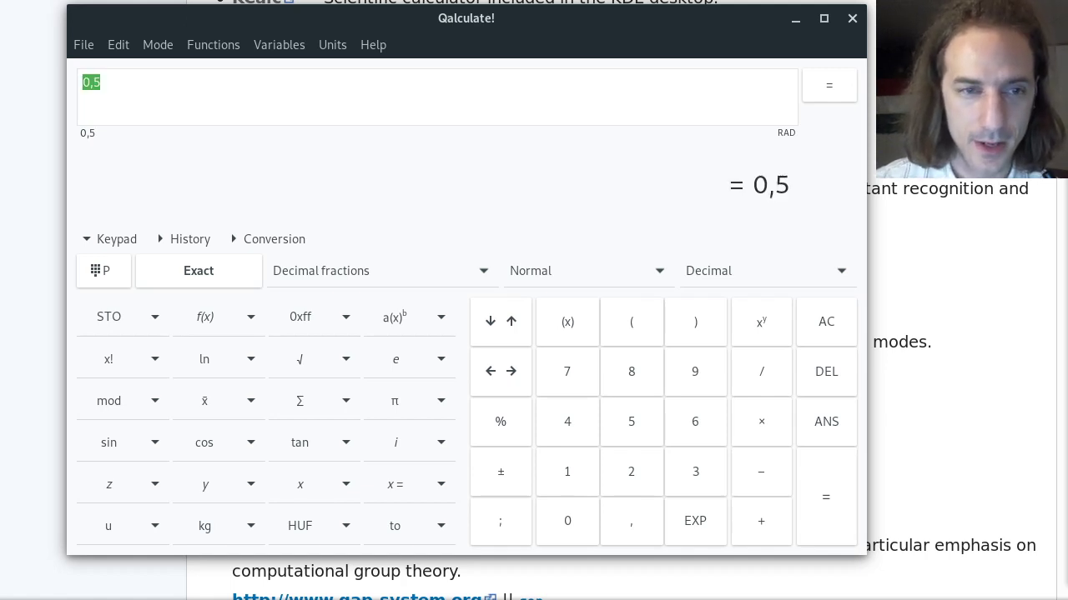
{"action": "key", "text": "BackSpace"}
- Enter ln(10) and evaluate it, getting ≈ 2,3025851
{"action": "type", "text": "sin("}
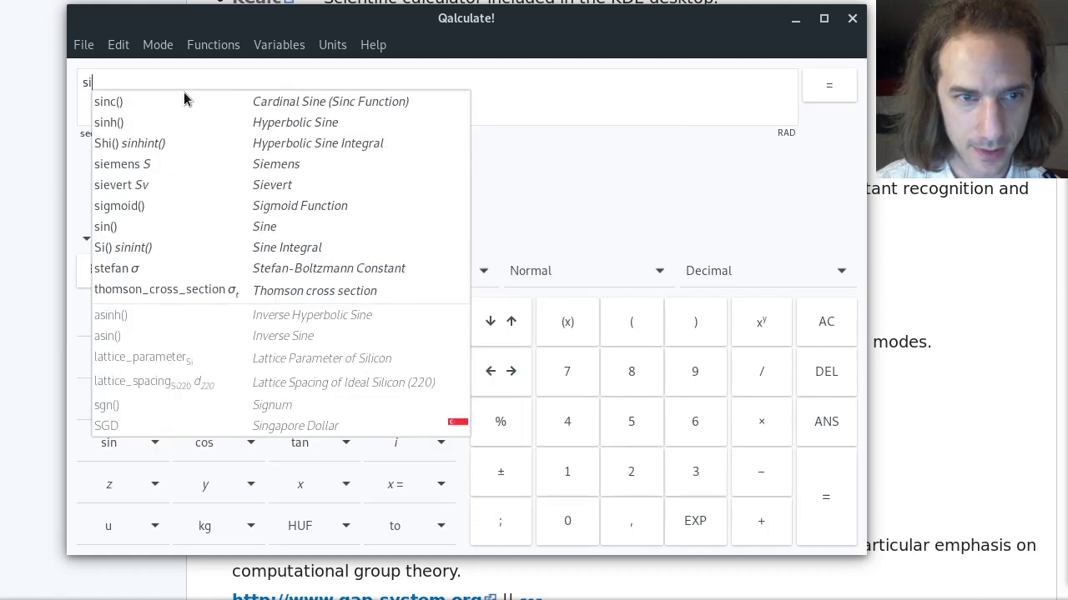
{"action": "key", "text": "BackSpace"}
{"action": "key", "text": "BackSpace"}
{"action": "key", "text": "BackSpace"}
{"action": "key", "text": "BackSpace"}
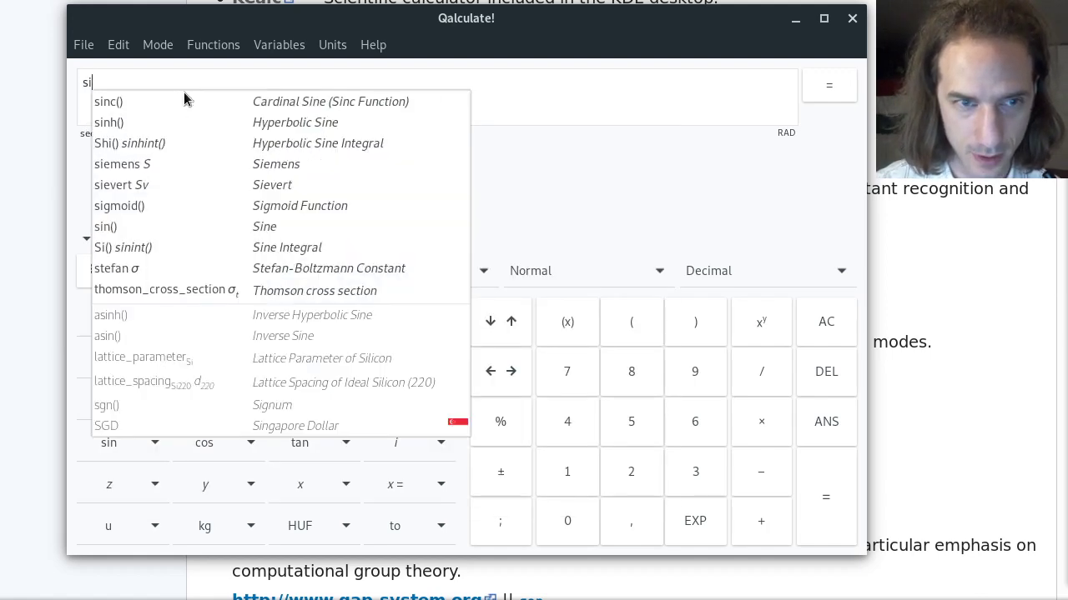
{"action": "type", "text": "ln("}
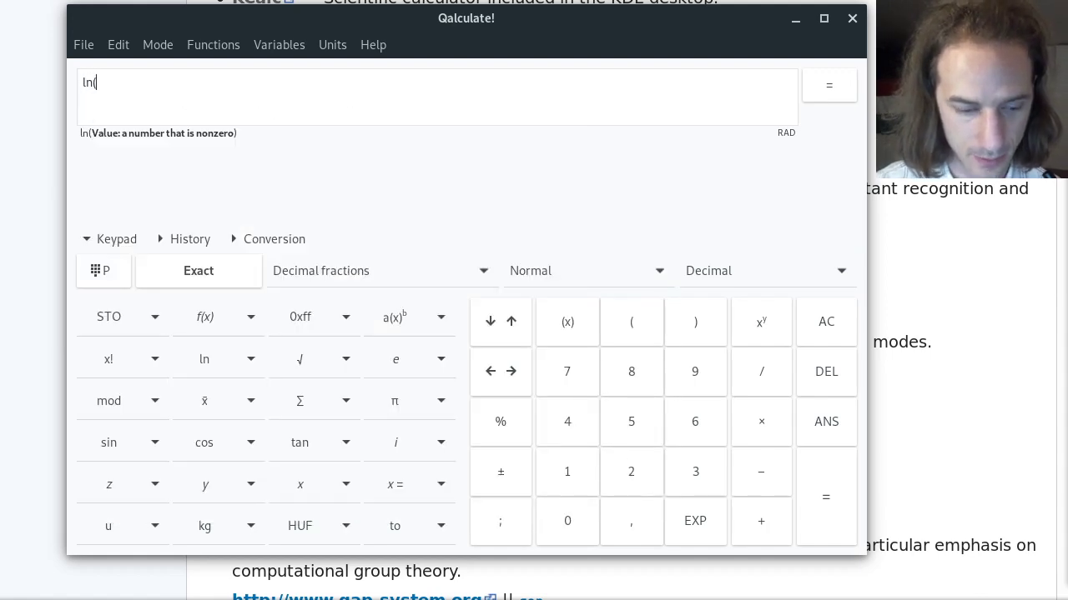
{"action": "key", "text": "BackSpace"}
{"action": "key", "text": "BackSpace"}
{"action": "type", "text": "og"}
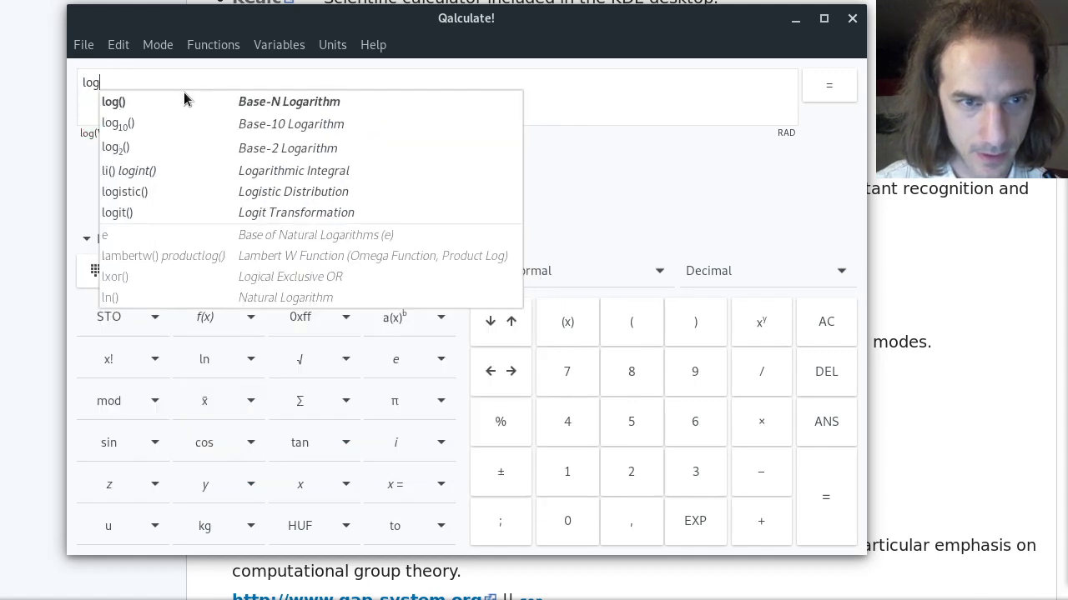
{"action": "key", "text": "BackSpace"}
{"action": "key", "text": "BackSpace"}
{"action": "type", "text": "n"}
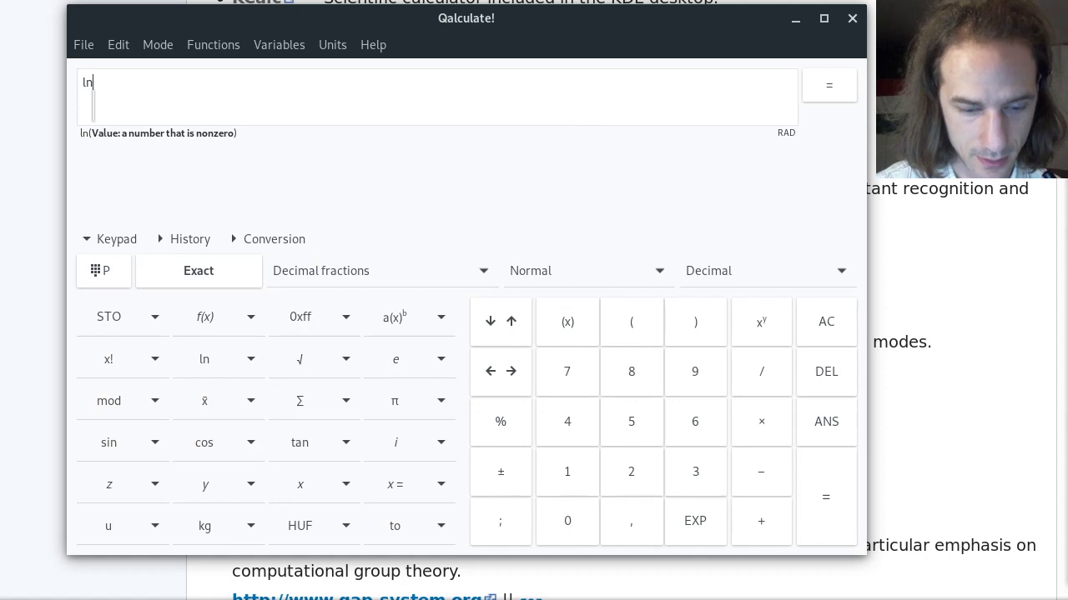
{"action": "type", "text": "(10)"}
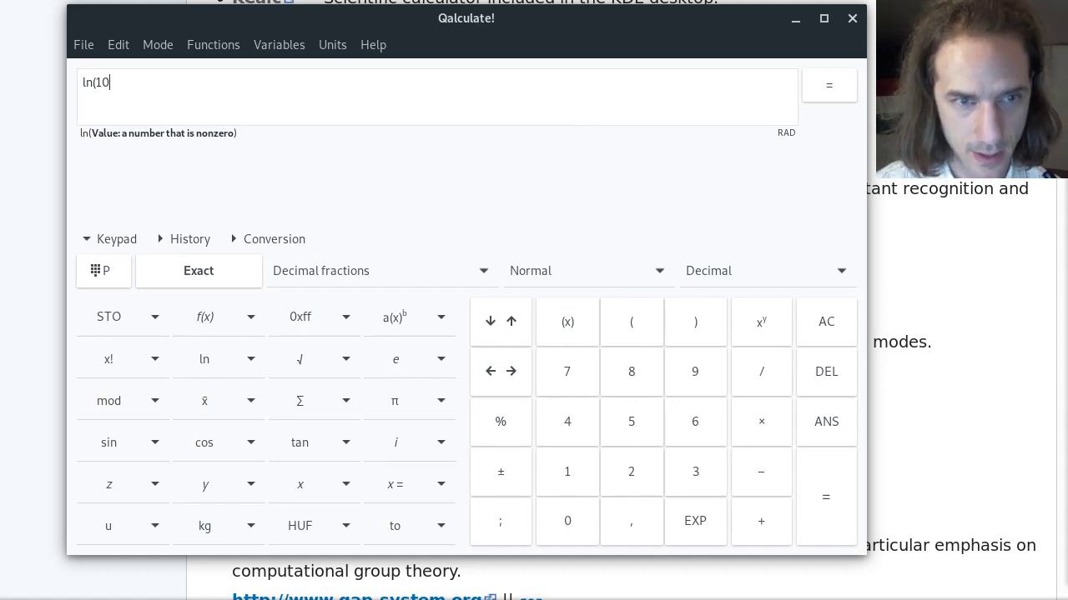
{"action": "key", "text": "Return"}
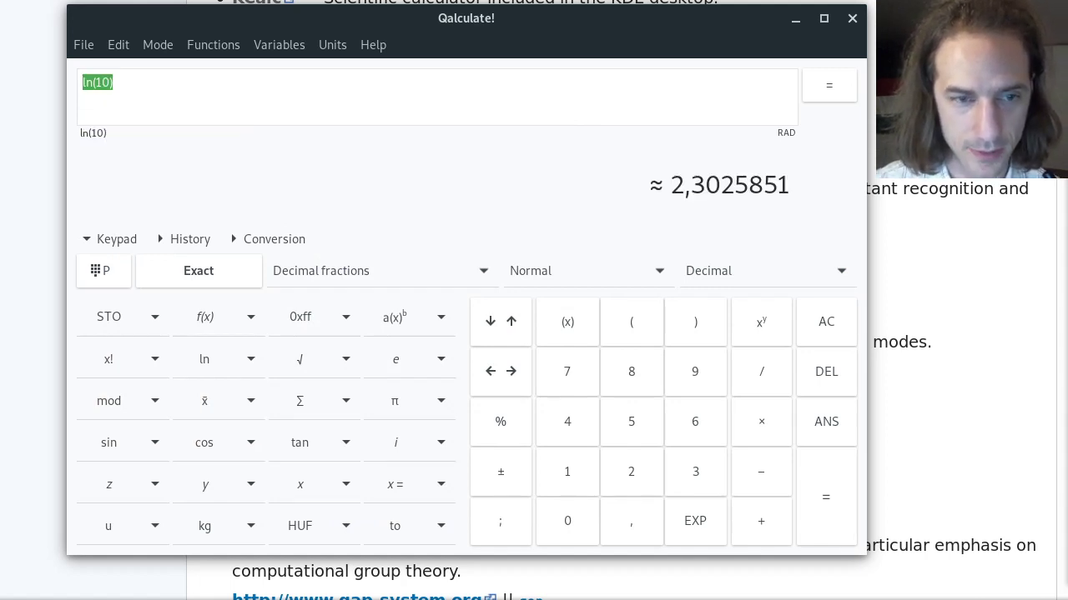
- Delete the ln(10) expression until the input field is empty
{"action": "key", "text": "End"}
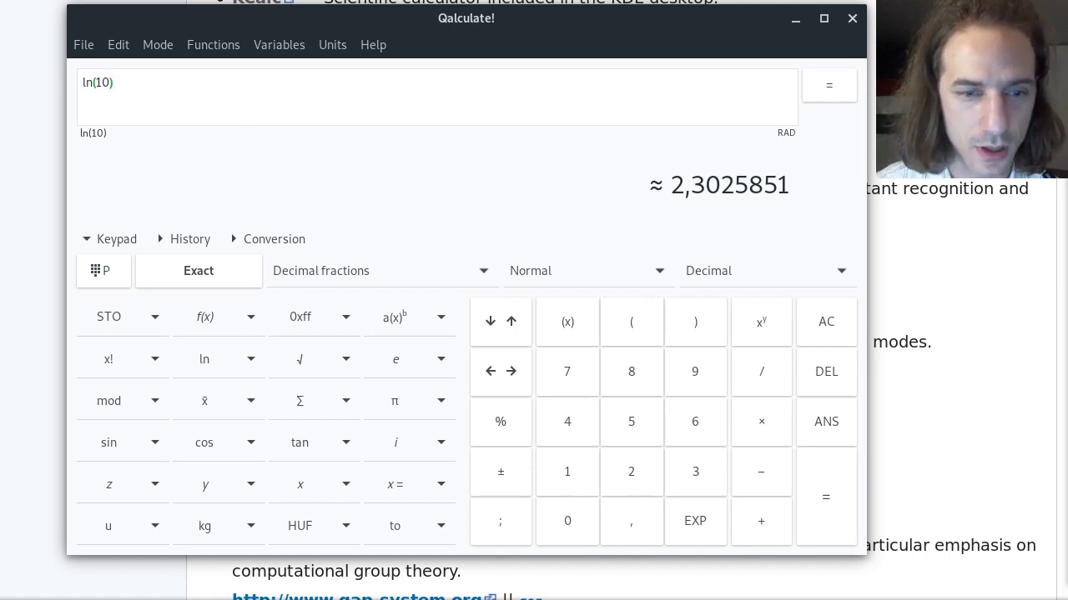
{"action": "key", "text": "BackSpace"}
{"action": "key", "text": "BackSpace"}
{"action": "key", "text": "BackSpace"}
{"action": "key", "text": "BackSpace"}
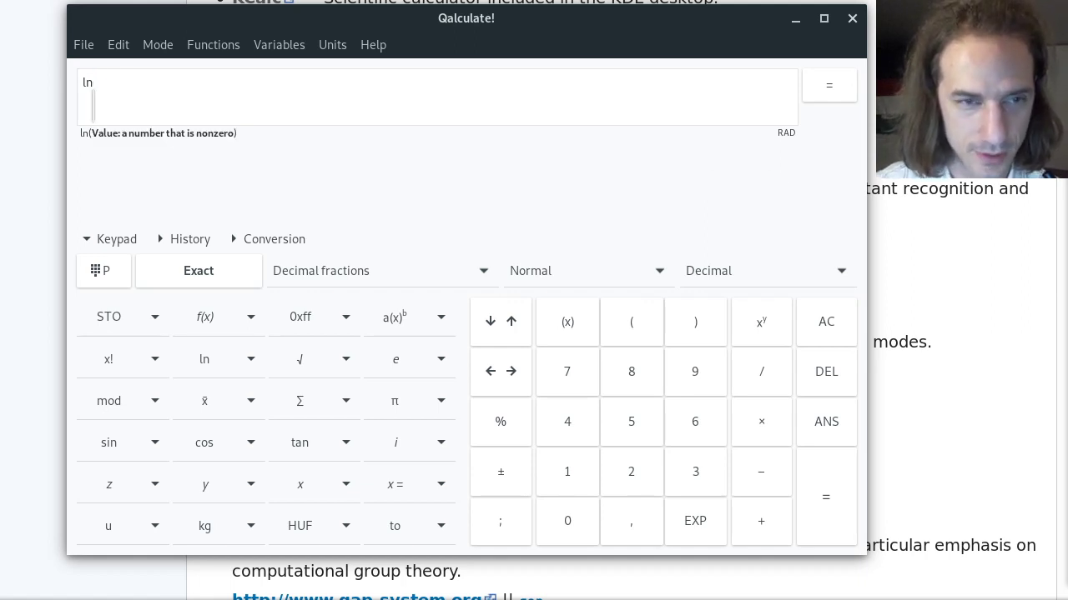
{"action": "type", "text": "(10"}
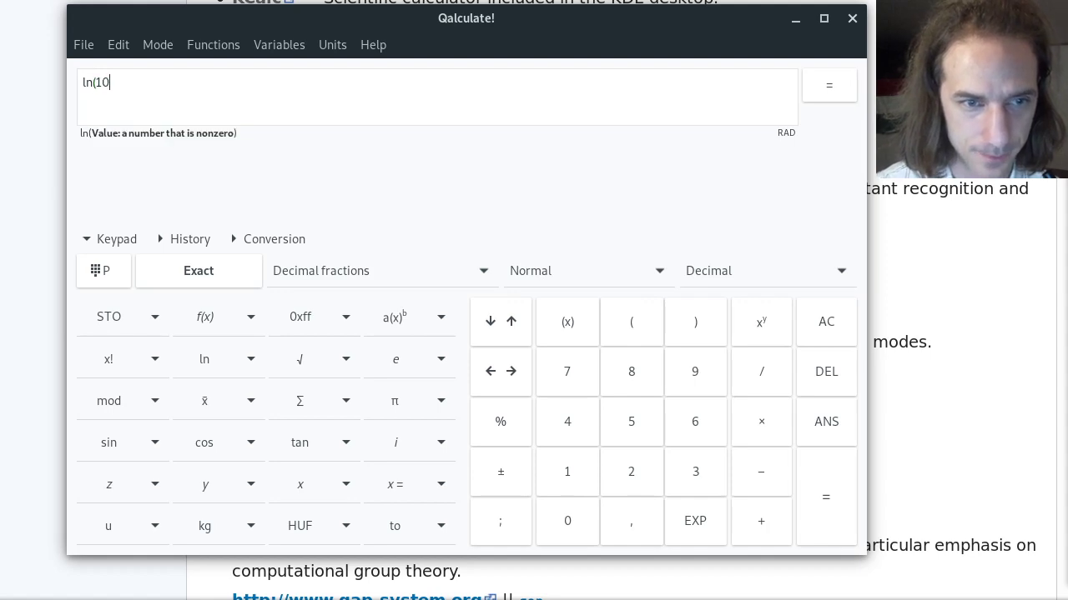
{"action": "key", "text": "BackSpace"}
{"action": "key", "text": "BackSpace"}
{"action": "key", "text": "BackSpace"}
{"action": "key", "text": "BackSpace"}
{"action": "key", "text": "BackSpace"}
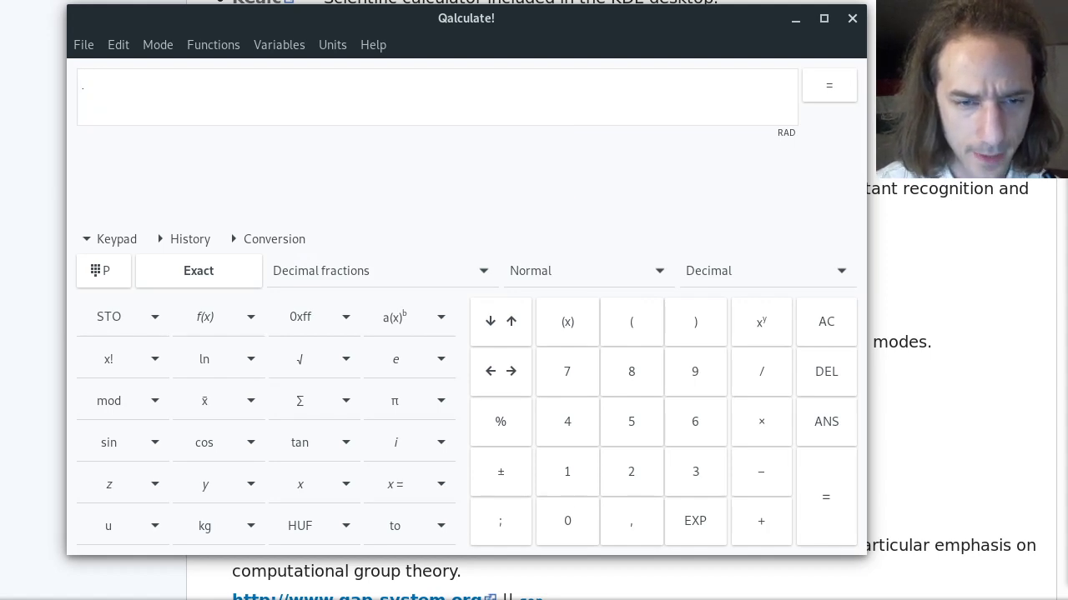
- Pick the base-N log() suggestion, enter log(25;5), and evaluate it to ≈ 2,0000000
{"action": "type", "text": "g"}
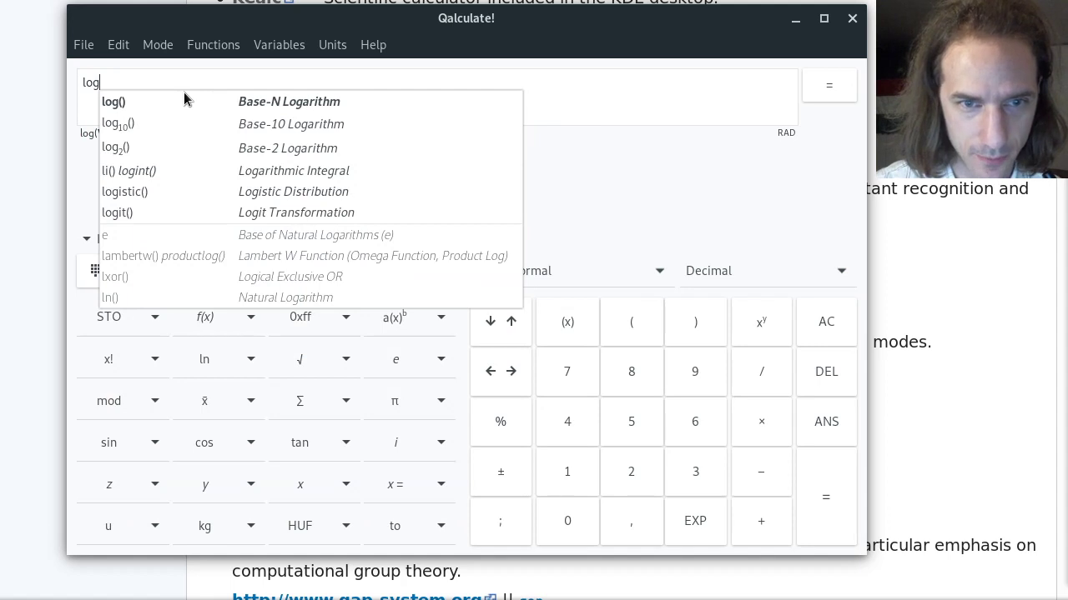
{"action": "key", "text": "Down"}
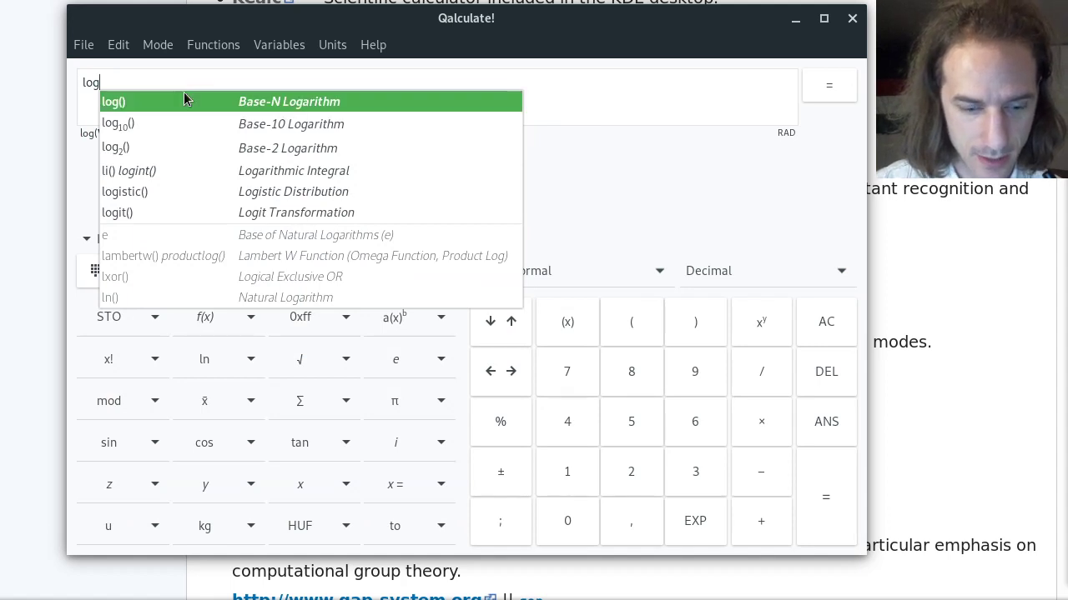
{"action": "key", "text": "Return"}
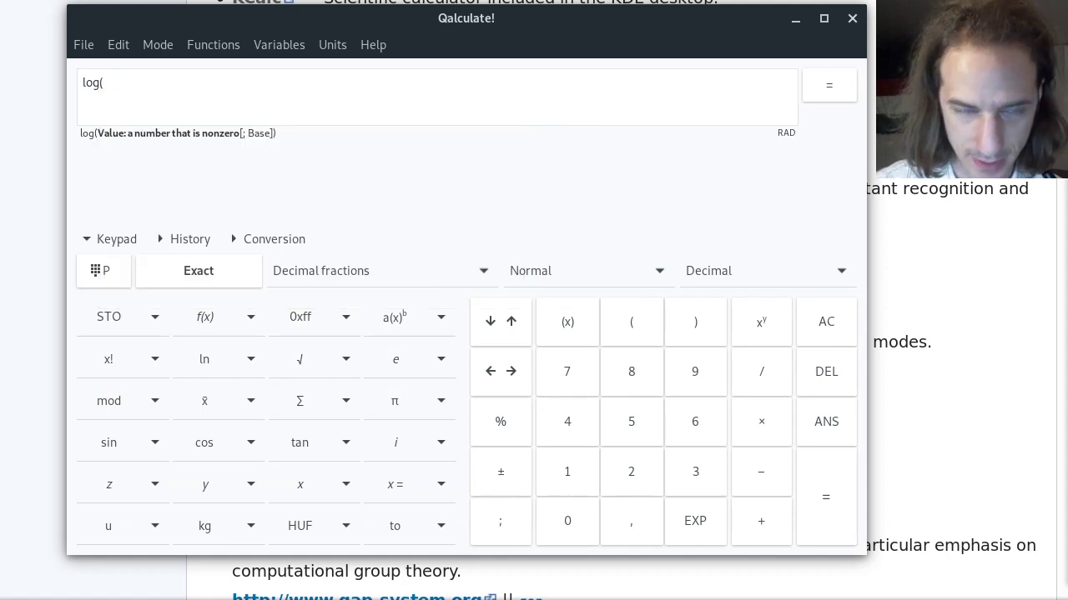
{"action": "type", "text": "15"}
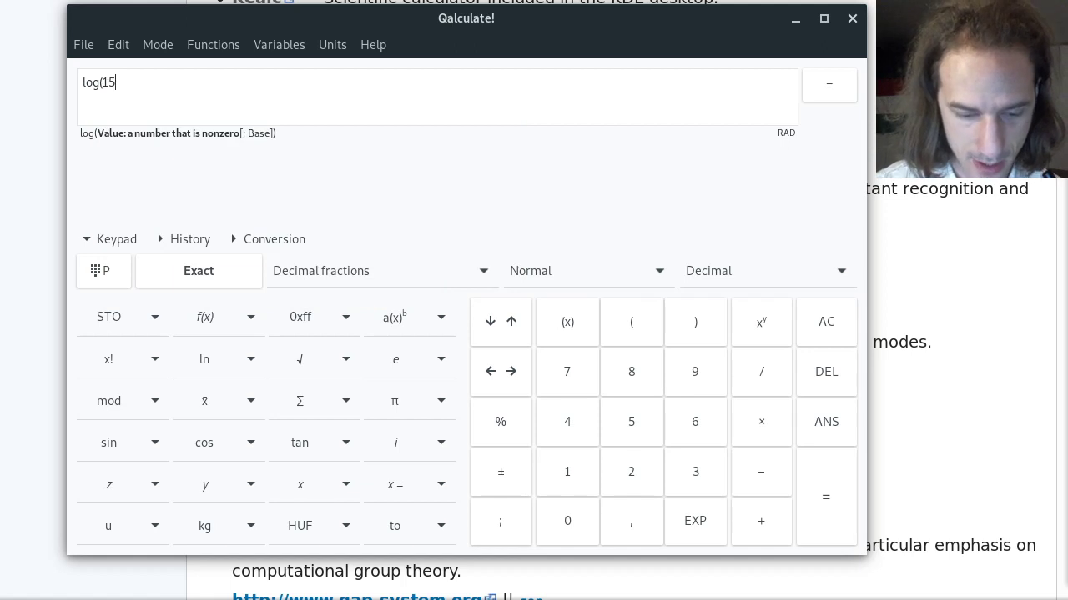
{"action": "key", "text": "BackSpace"}
{"action": "key", "text": "BackSpace"}
{"action": "type", "text": "32"}
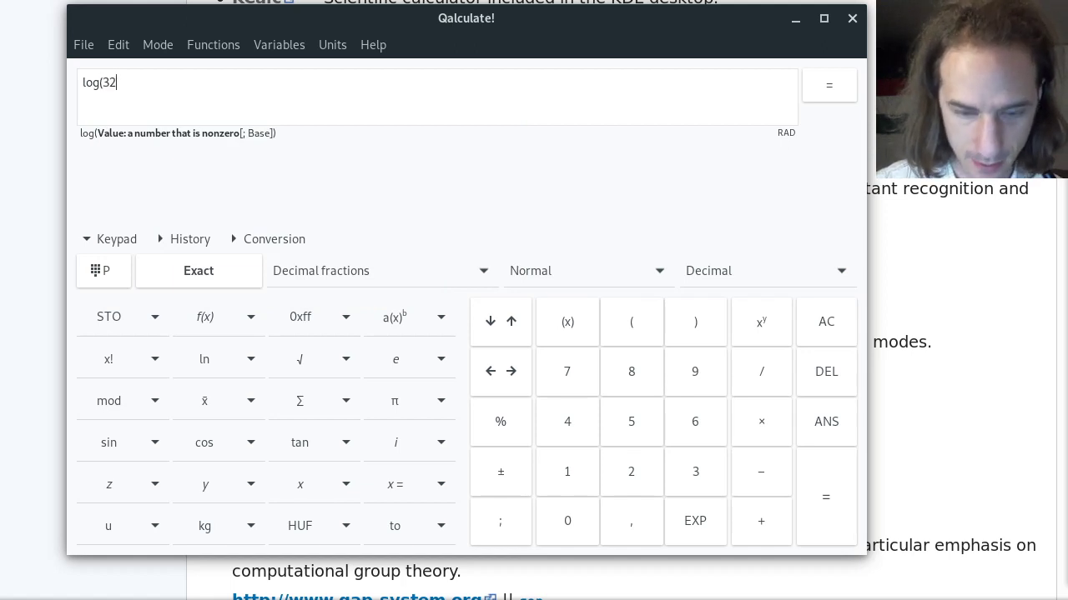
{"action": "key", "text": "BackSpace"}
{"action": "key", "text": "BackSpace"}
{"action": "type", "text": "25;"}
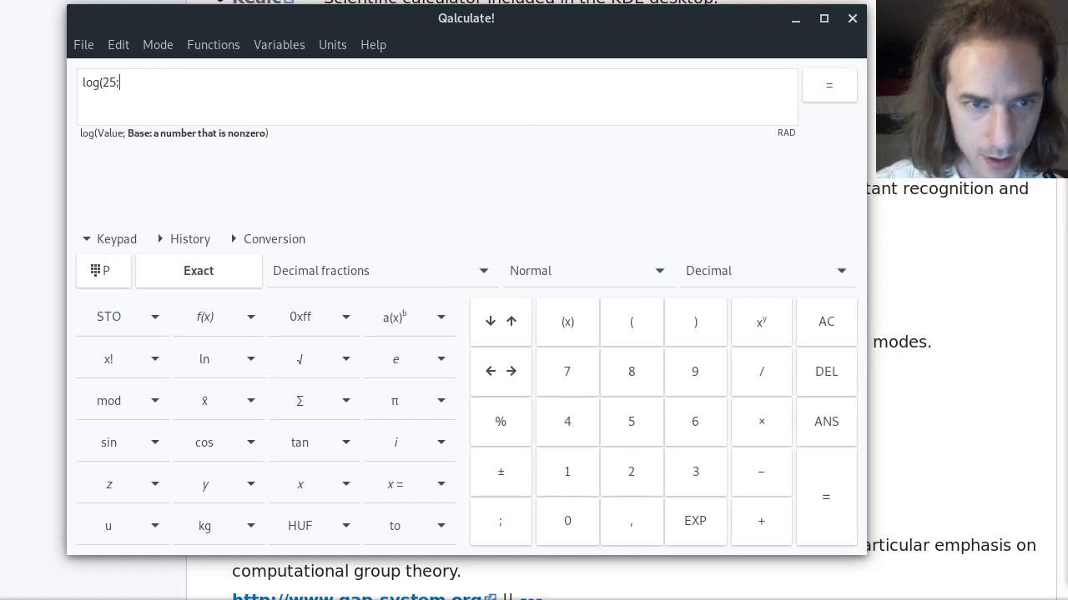
{"action": "type", "text": "5)"}
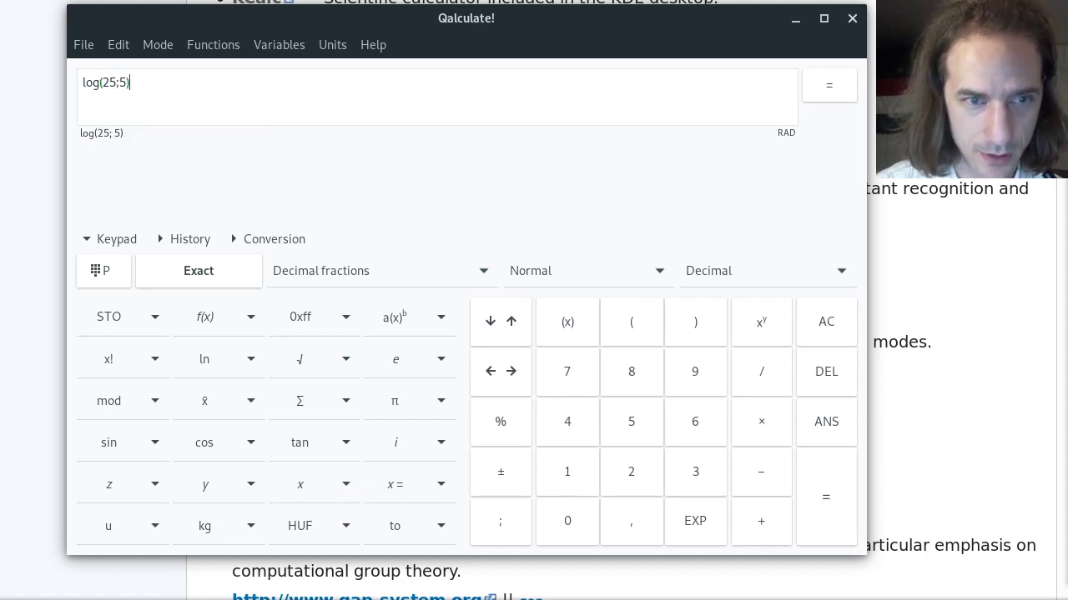
{"action": "key", "text": "Return"}
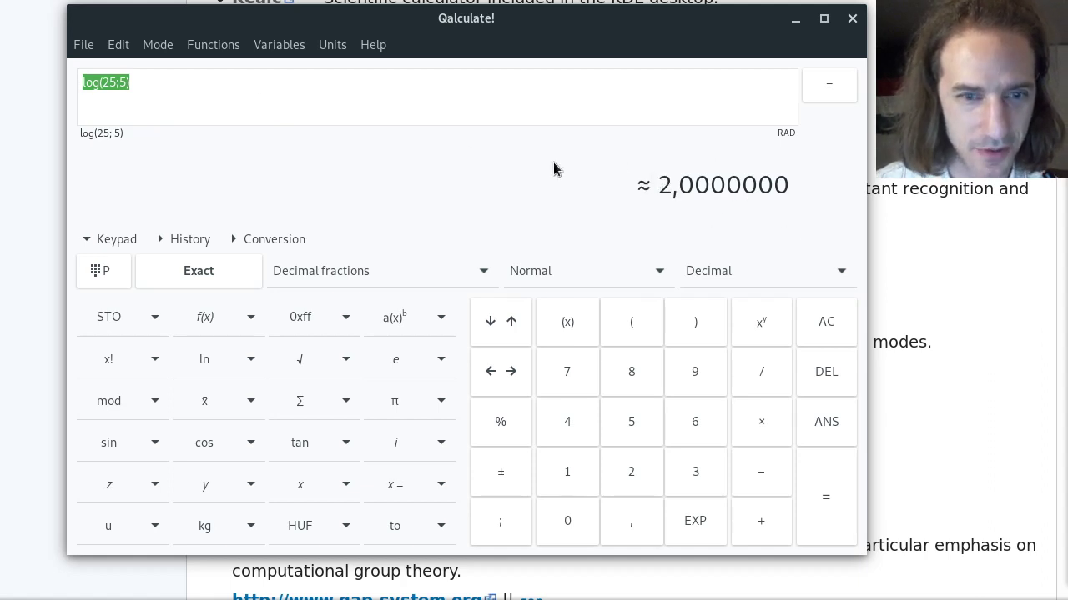
{"action": "left_click", "coordinate": [146, 109]}
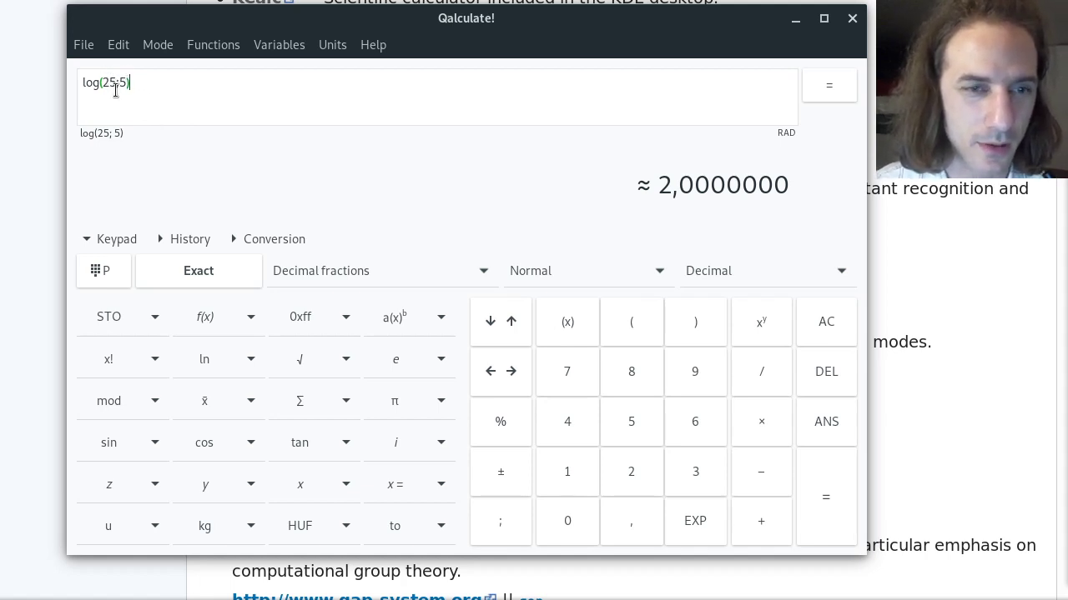
- Delete the log(25;5) expression, then undo back through earlier entries to ln(10)
{"action": "left_click_drag", "start_coordinate": [141, 88], "coordinate": [73, 82]}
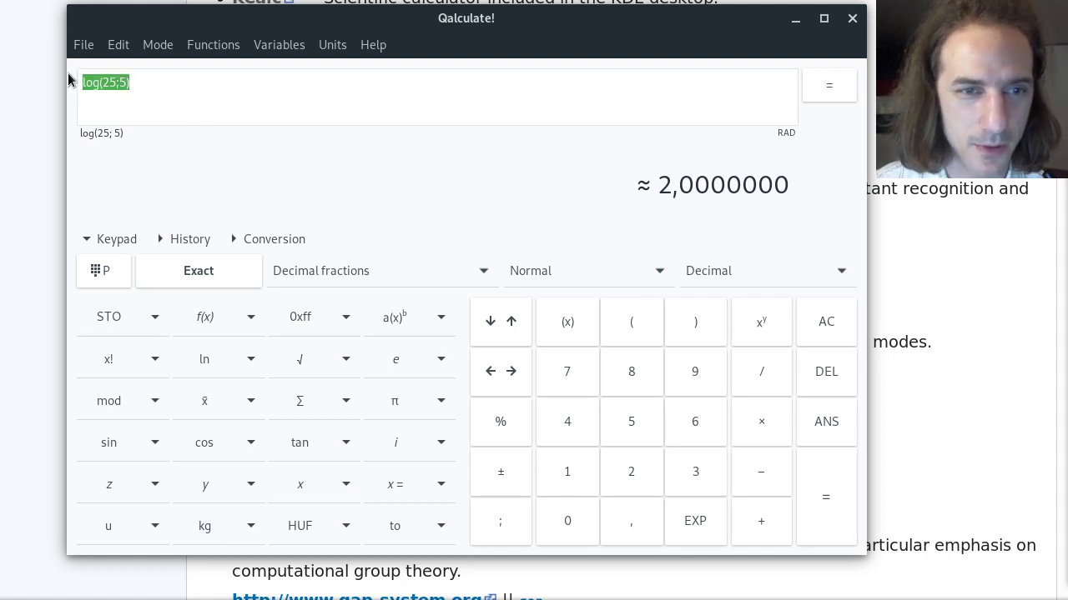
{"action": "key", "text": "BackSpace"}
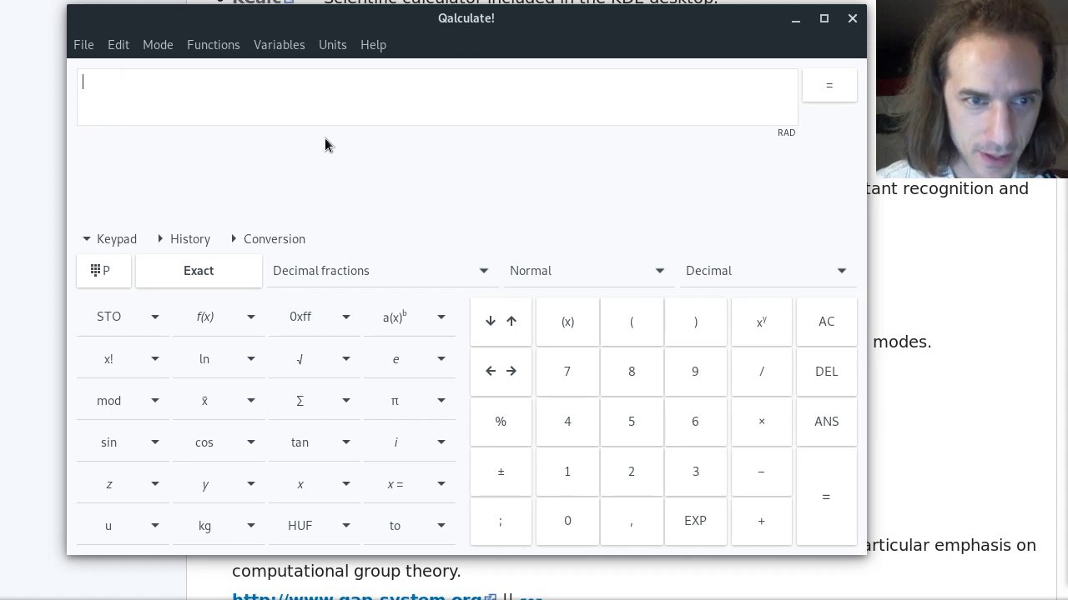
{"action": "key", "text": "ctrl+z"}
{"action": "key", "text": "ctrl+z"}
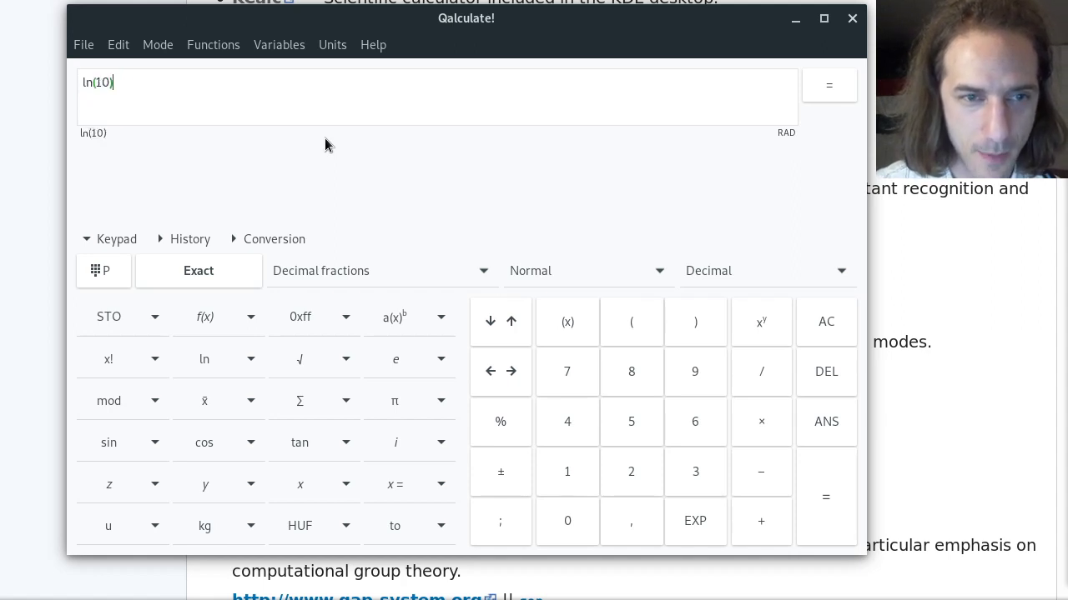
{"action": "key", "text": "ctrl+z"}
{"action": "key", "text": "ctrl+z"}
{"action": "key", "text": "ctrl+z"}
{"action": "key", "text": "ctrl+z"}
{"action": "key", "text": "ctrl+z"}
{"action": "key", "text": "ctrl+z"}
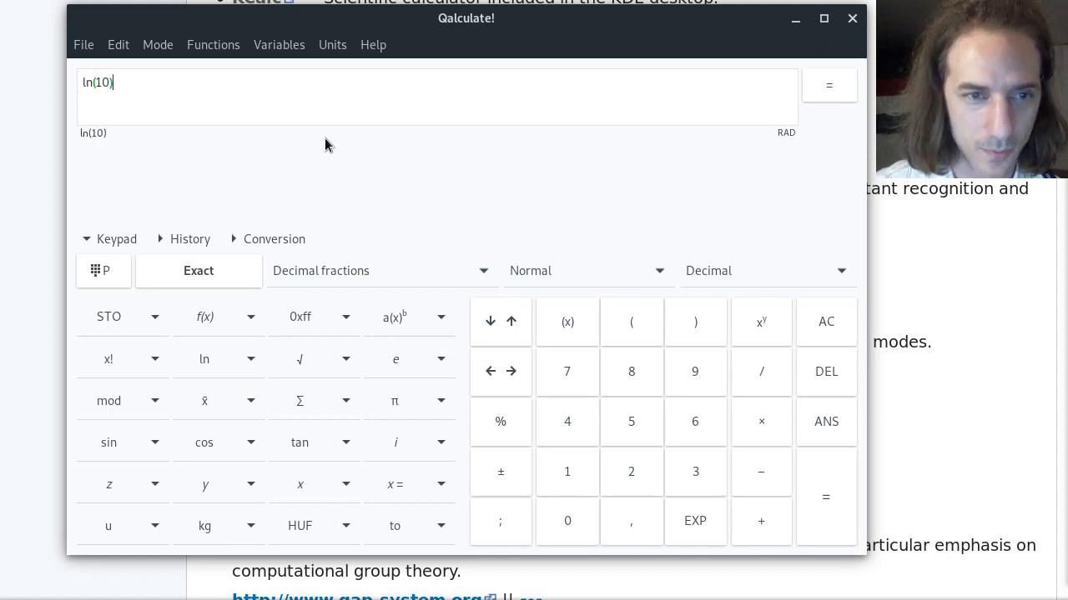
{"action": "key", "text": "ctrl+z"}
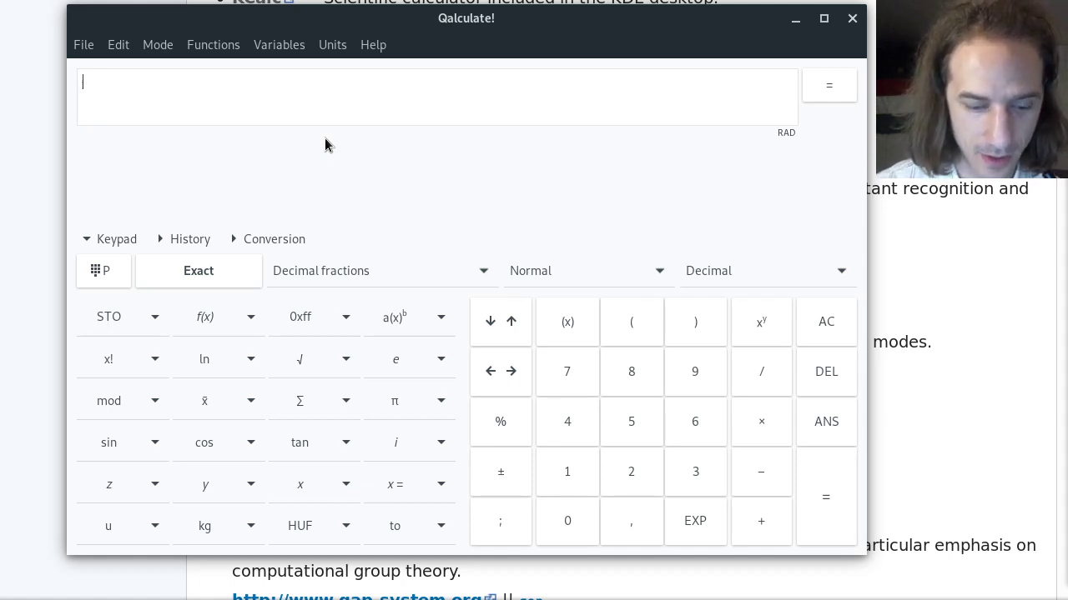
- Evaluate sin(pi), edit it to sin(pi/4), and turn on Exact mode to get 1/√2
{"action": "type", "text": "sin"}
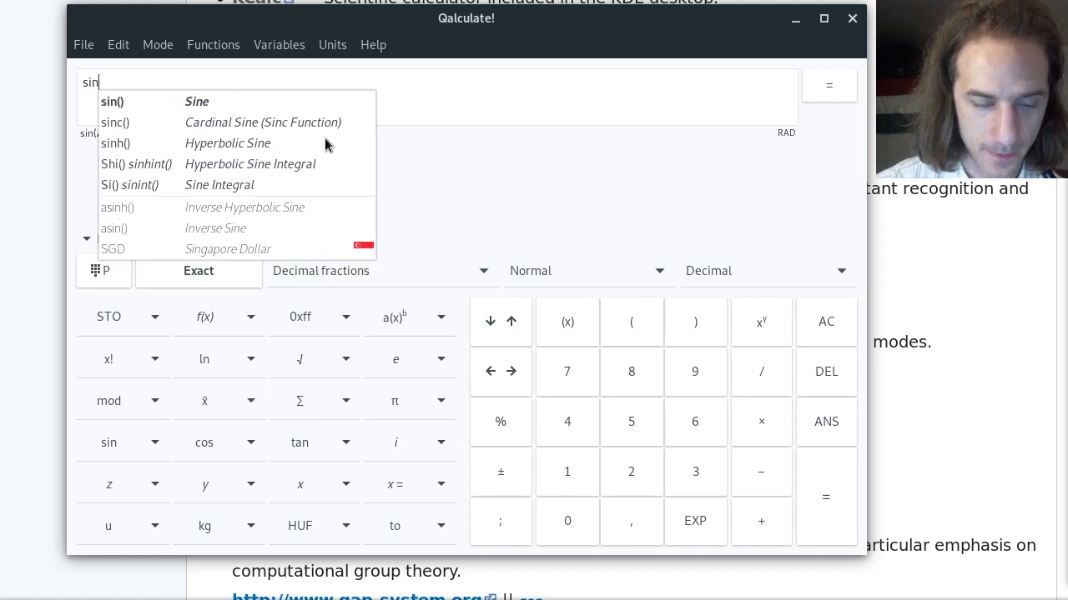
{"action": "type", "text": "(pi)"}
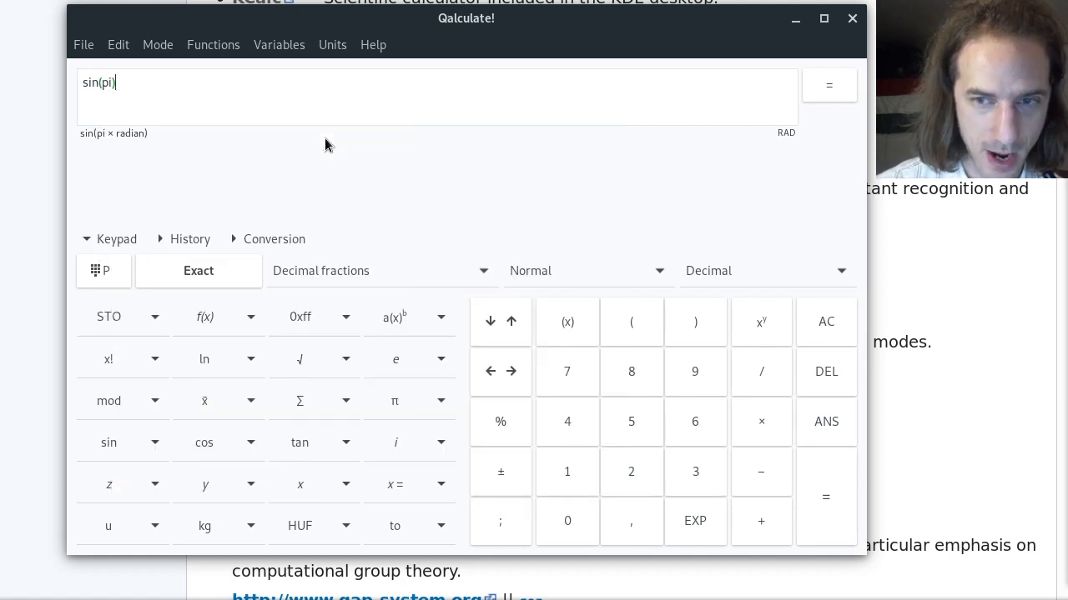
{"action": "key", "text": "Return"}
{"action": "key", "text": "Right"}
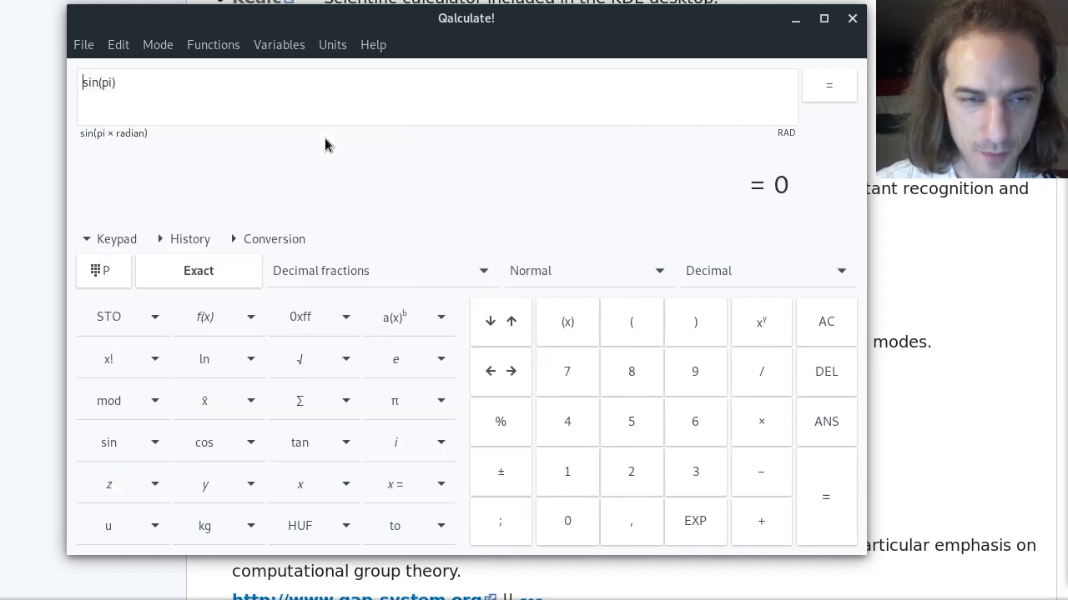
{"action": "key", "text": "Left"}
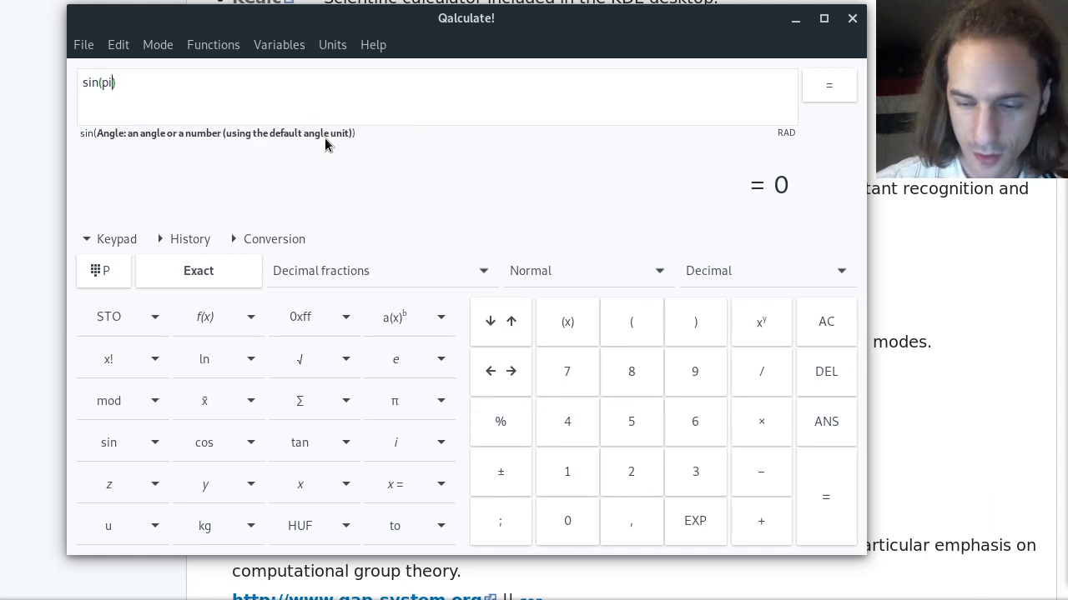
{"action": "type", "text": "/4"}
{"action": "key", "text": "Return"}
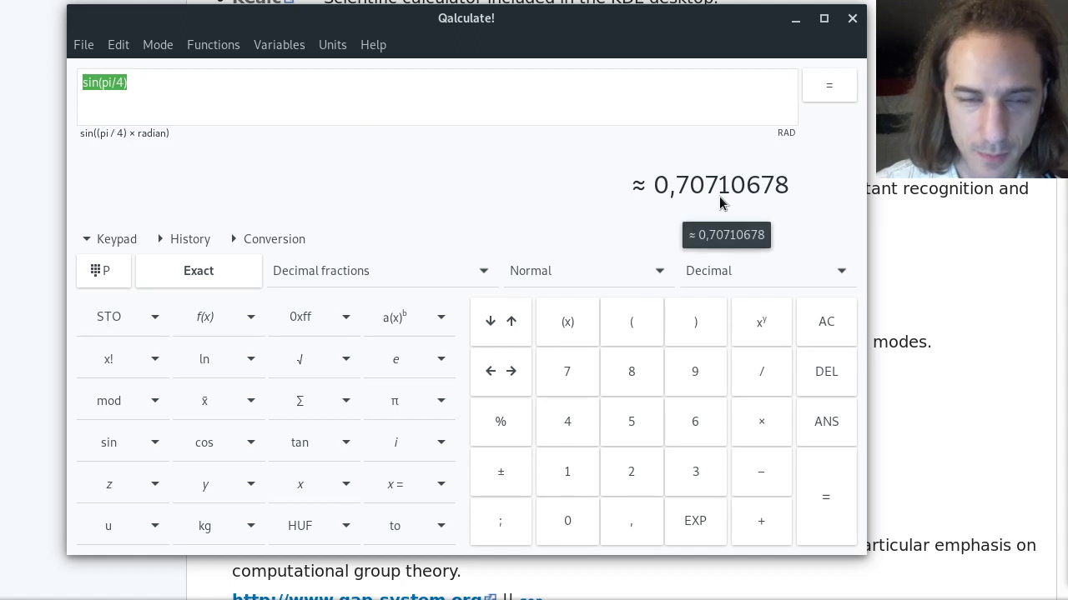
{"action": "left_click", "coordinate": [210, 279]}
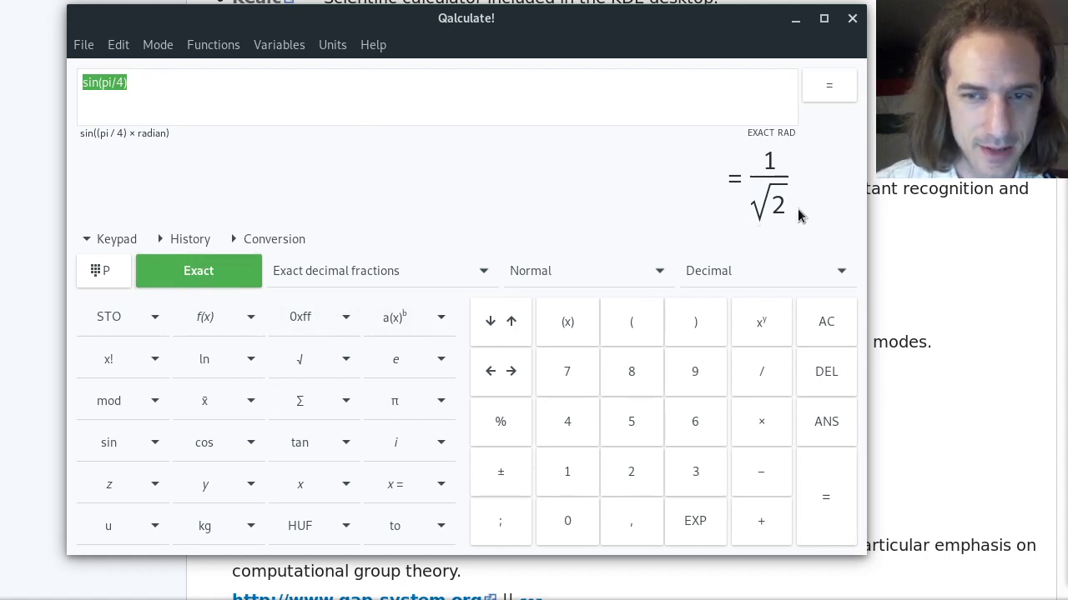
{"action": "left_click", "coordinate": [116, 82]}
- Change the divisor to 3 and evaluate sin(pi/3) as √3/2
{"action": "left_click_drag", "start_coordinate": [116, 82], "coordinate": [125, 82]}
{"action": "type", "text": "3"}
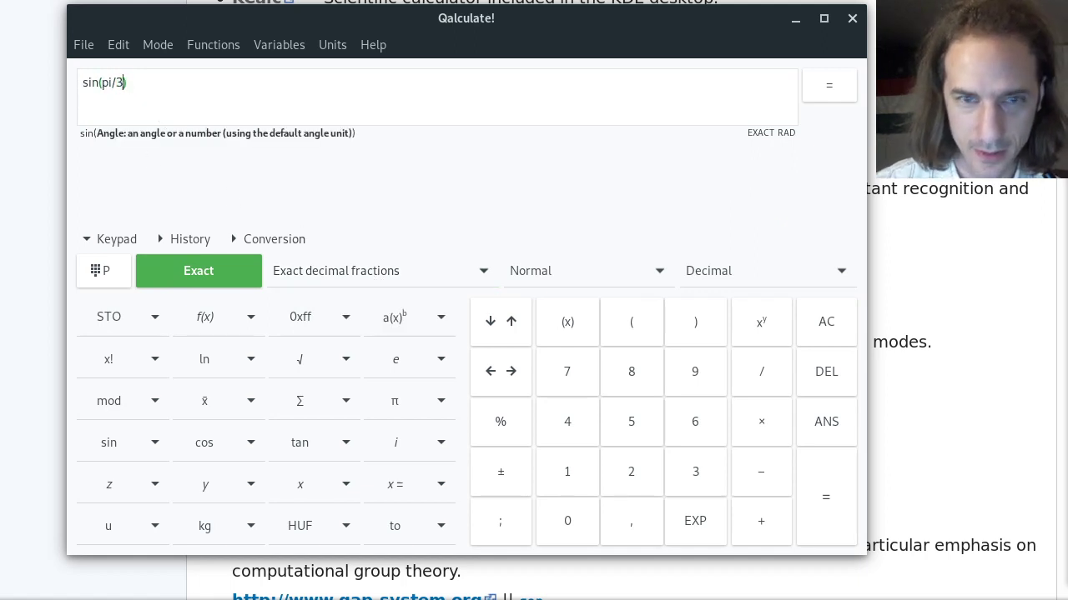
{"action": "key", "text": "Return"}
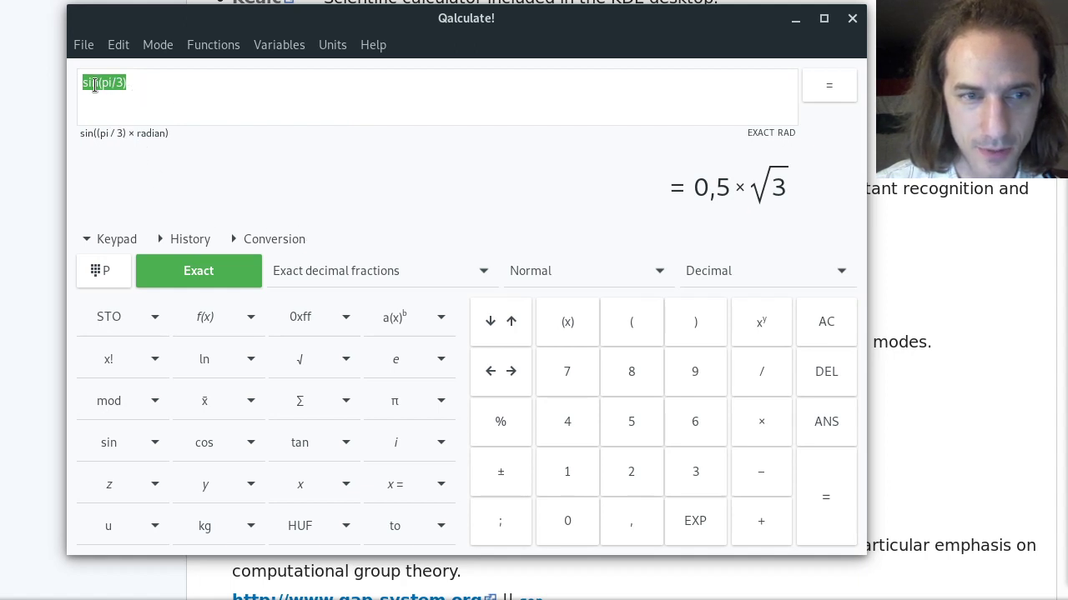
- Try decimal, simple and exact fraction displays, settling on Mixed fractions
{"action": "left_click", "coordinate": [330, 273]}
{"action": "left_click", "coordinate": [330, 254]}
{"action": "left_click", "coordinate": [335, 267]}
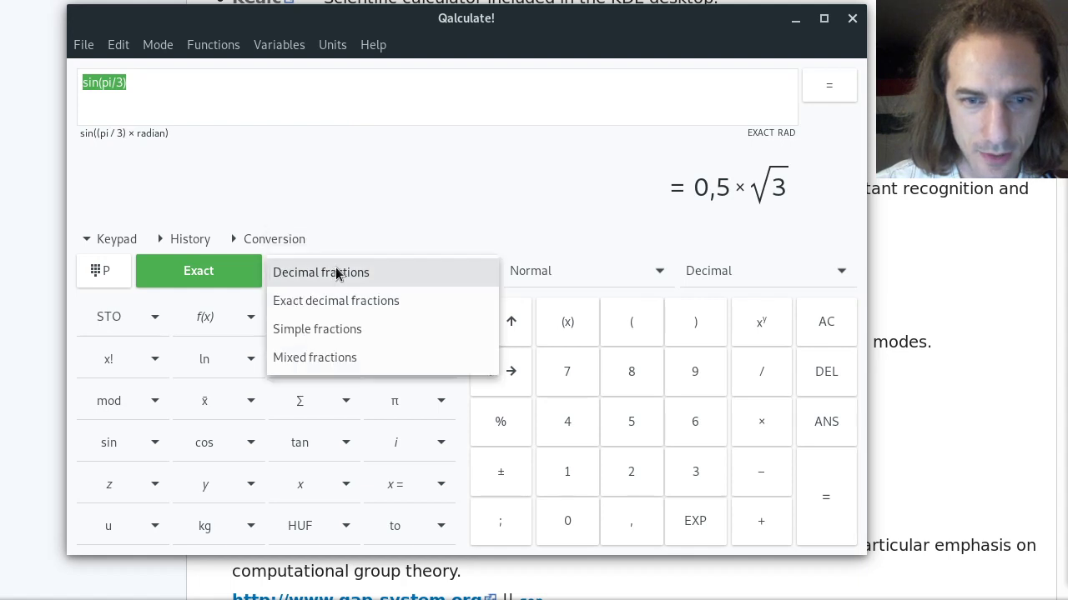
{"action": "left_click", "coordinate": [336, 272]}
{"action": "left_click", "coordinate": [339, 281]}
{"action": "left_click", "coordinate": [342, 329]}
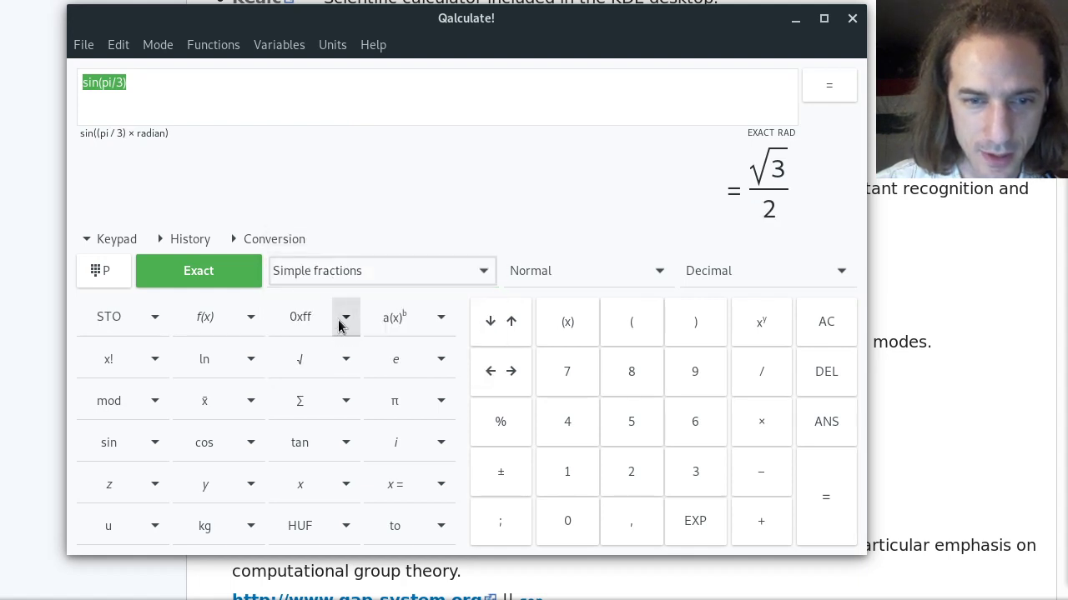
{"action": "left_click", "coordinate": [326, 272]}
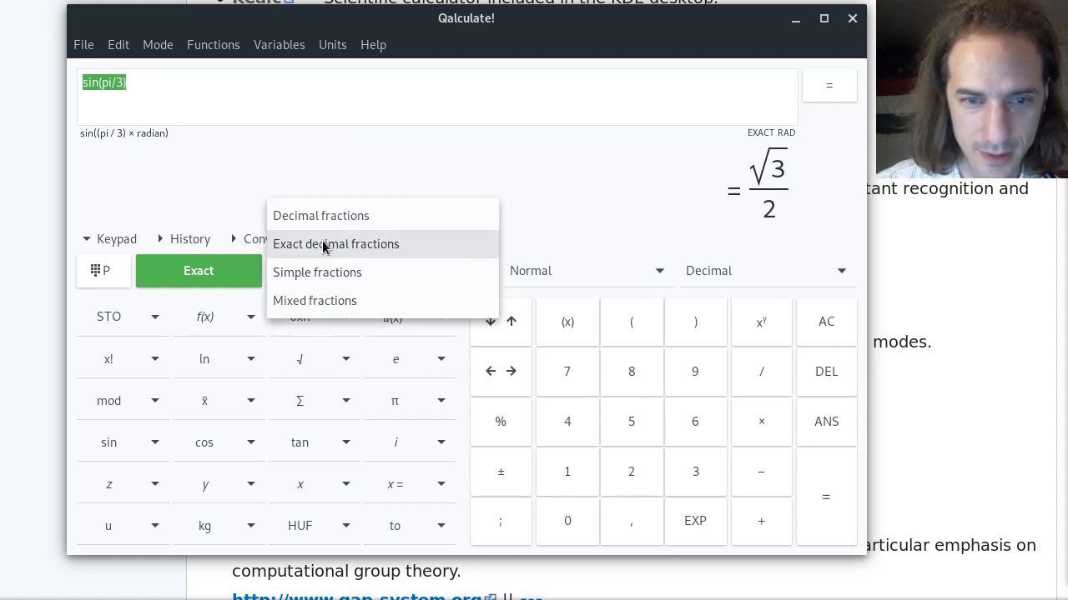
{"action": "left_click", "coordinate": [322, 243]}
{"action": "left_click", "coordinate": [322, 271]}
{"action": "left_click", "coordinate": [330, 309]}
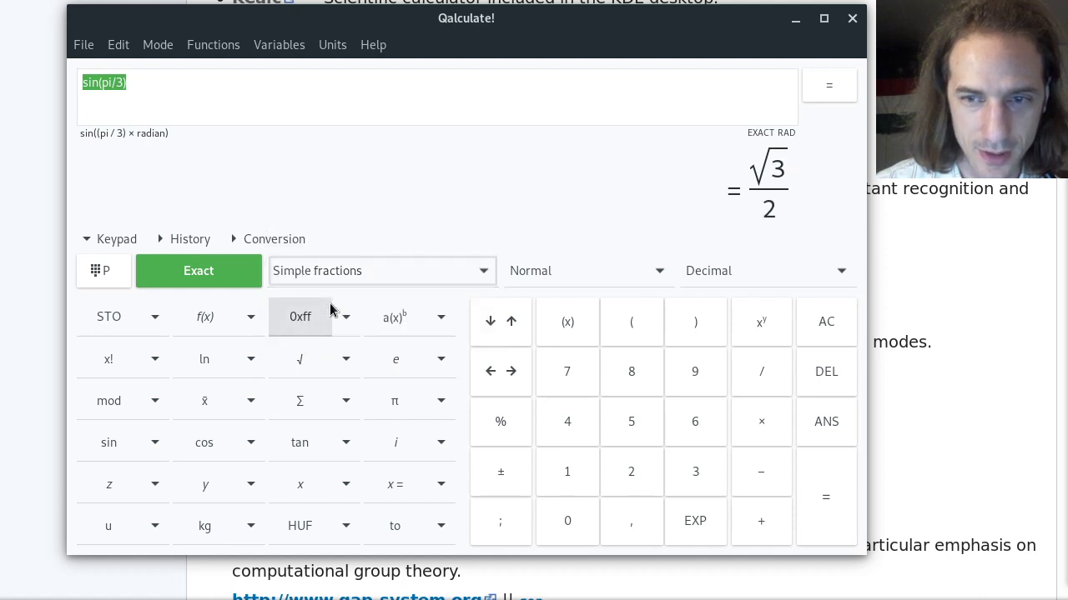
{"action": "left_click", "coordinate": [344, 276]}
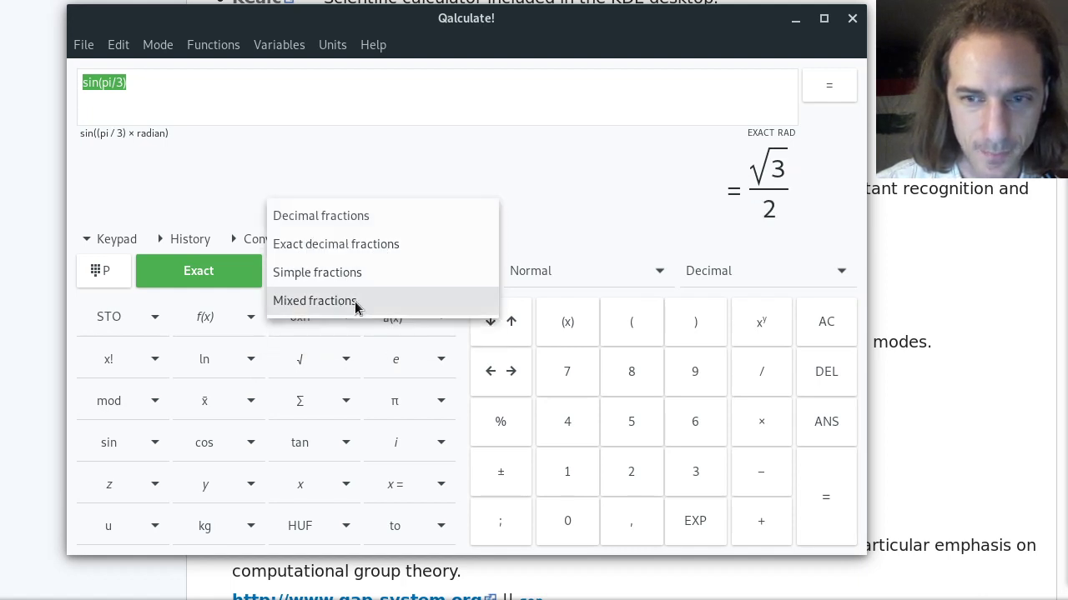
{"action": "left_click", "coordinate": [352, 307]}
{"action": "left_click", "coordinate": [82, 84]}
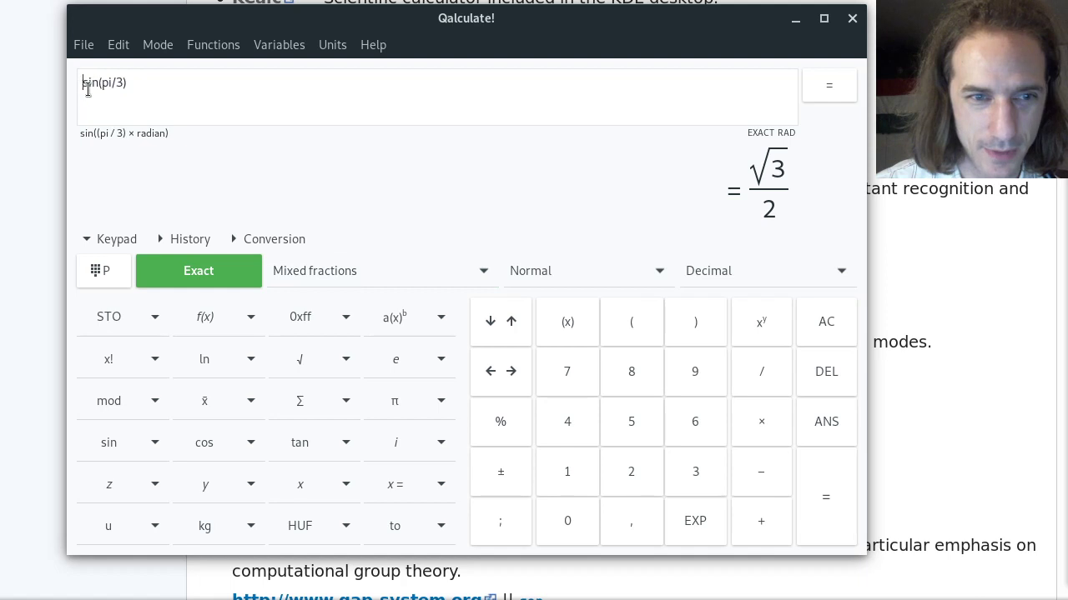
- Evaluate 2+sin(pi/3) and compare simple, exact, decimal and mixed fraction displays
{"action": "type", "text": "2+"}
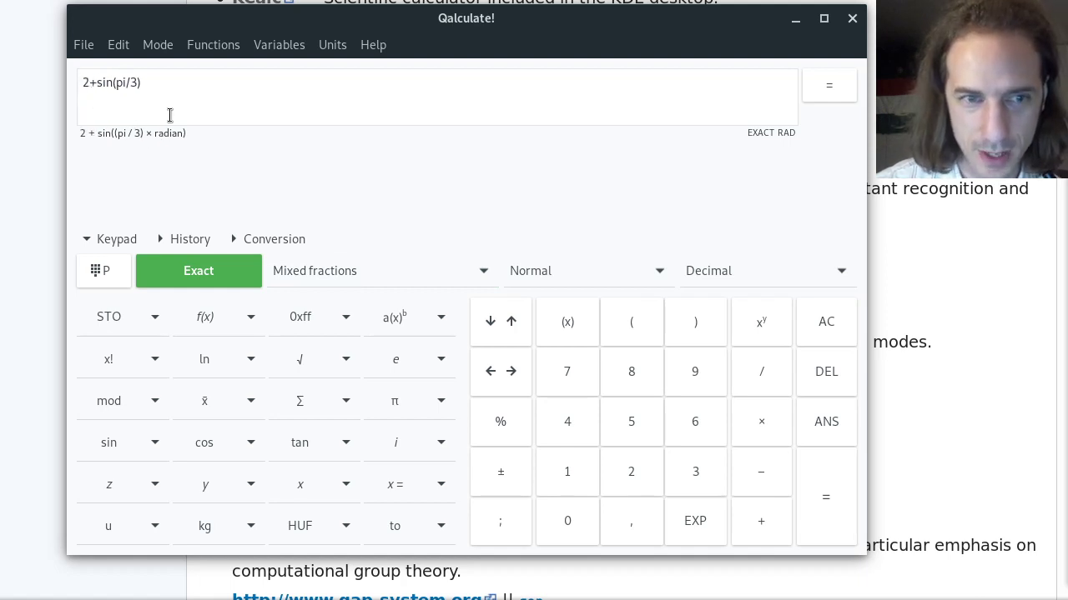
{"action": "key", "text": "Return"}
{"action": "left_click", "coordinate": [331, 263]}
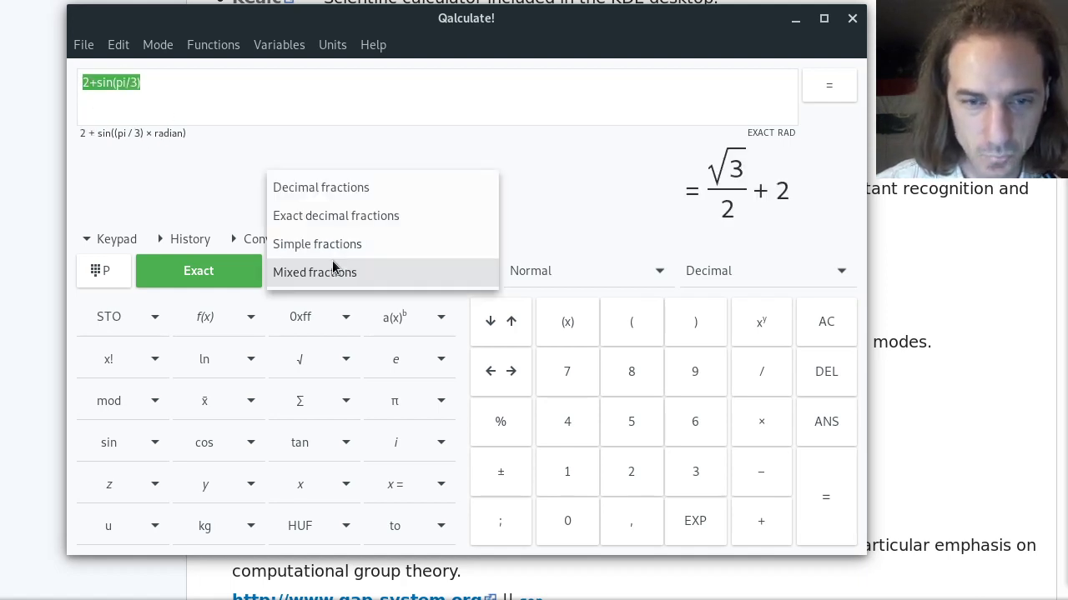
{"action": "left_click", "coordinate": [344, 250]}
{"action": "left_click", "coordinate": [357, 278]}
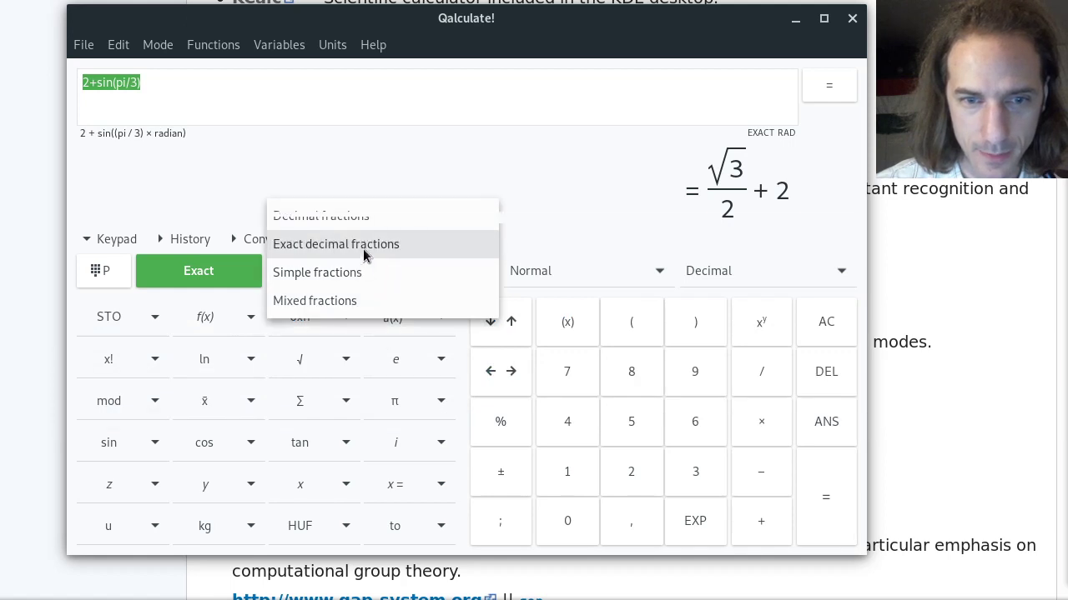
{"action": "left_click", "coordinate": [365, 251]}
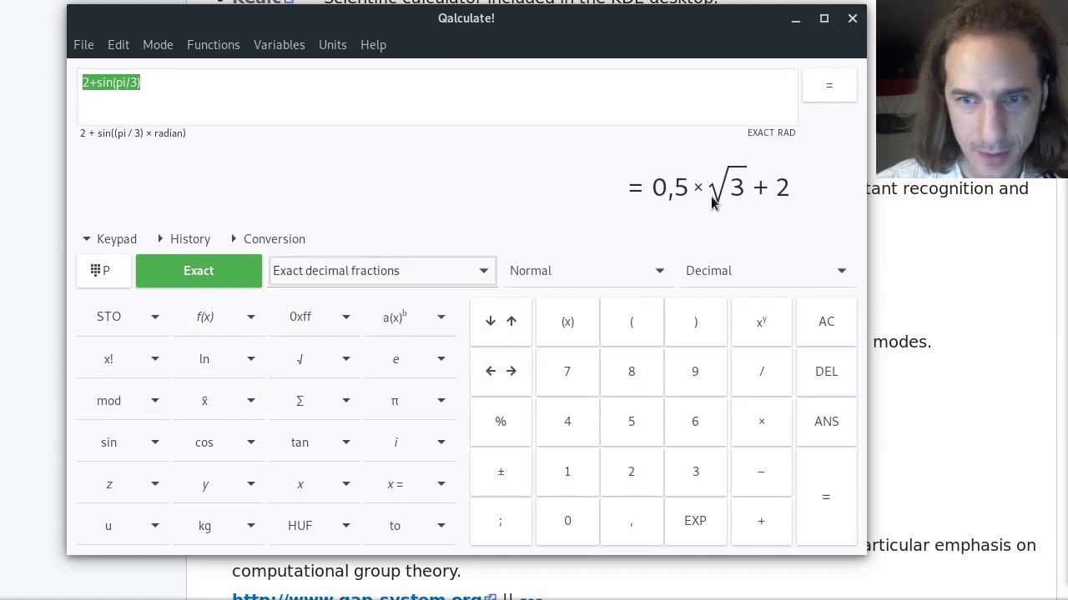
{"action": "left_click", "coordinate": [477, 278]}
{"action": "left_click", "coordinate": [418, 273]}
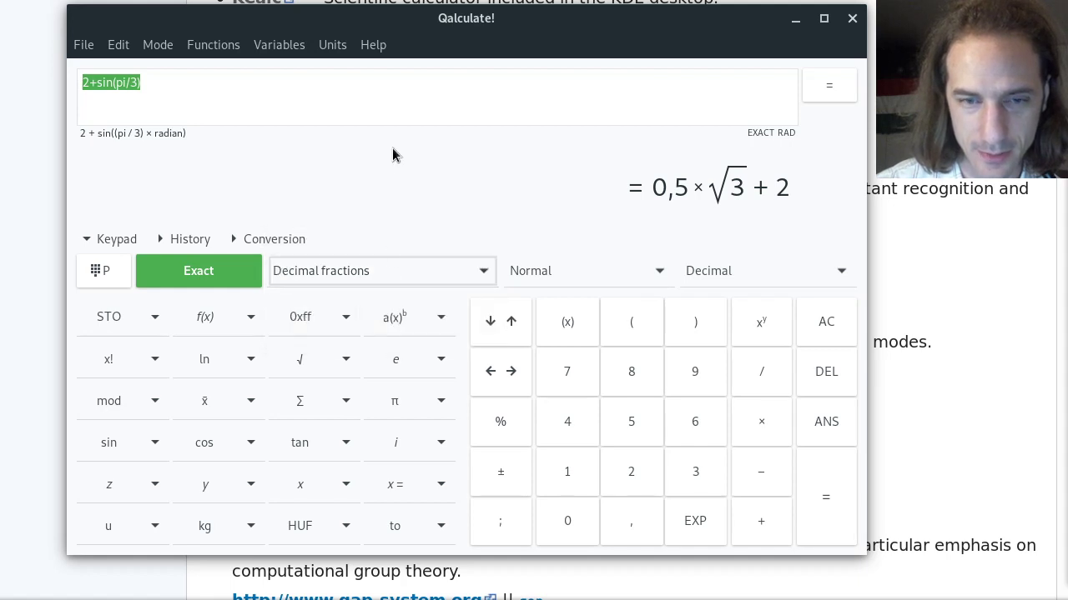
{"action": "left_click", "coordinate": [384, 261]}
{"action": "left_click", "coordinate": [372, 328]}
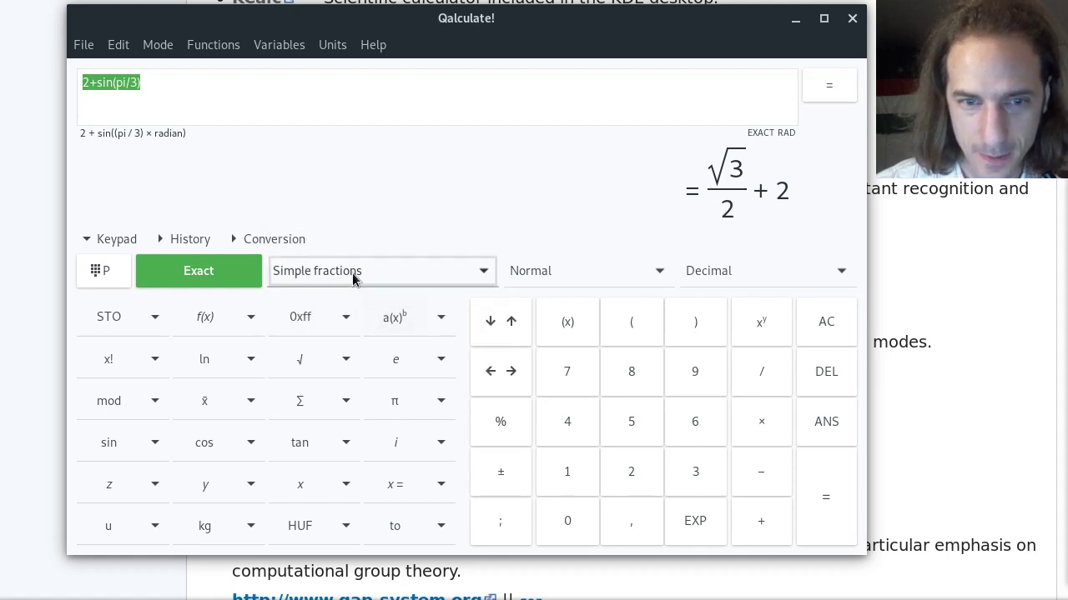
{"action": "left_click", "coordinate": [375, 271]}
{"action": "left_click", "coordinate": [371, 300]}
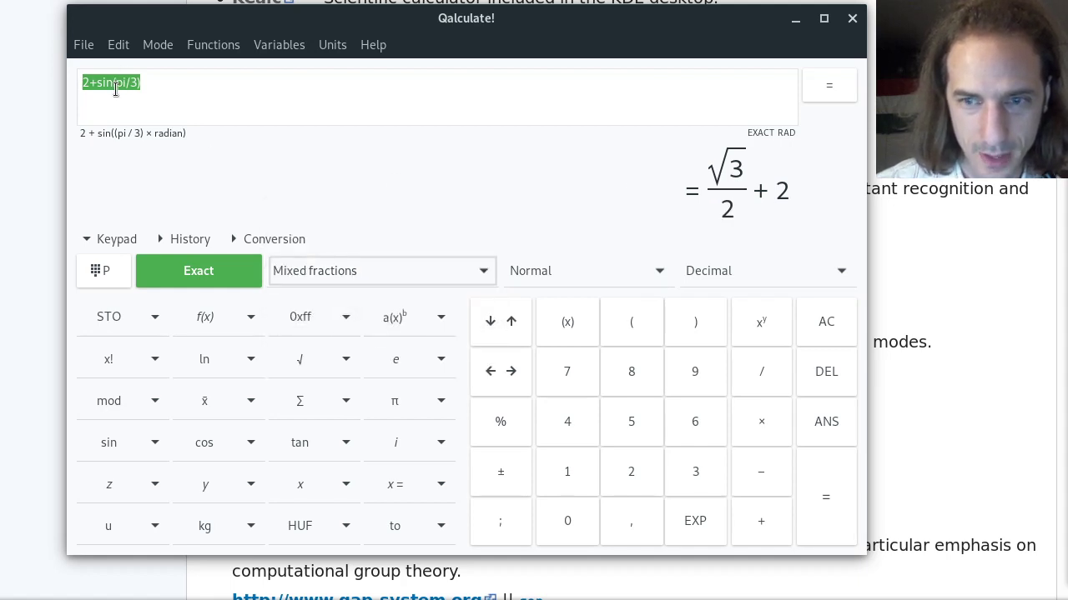
- Replace sin(pi/3) with 0,5, show 2+0,5 as the simple fraction 5/2, then clear it
{"action": "left_click", "coordinate": [116, 83]}
{"action": "left_click_drag", "start_coordinate": [95, 84], "coordinate": [255, 87]}
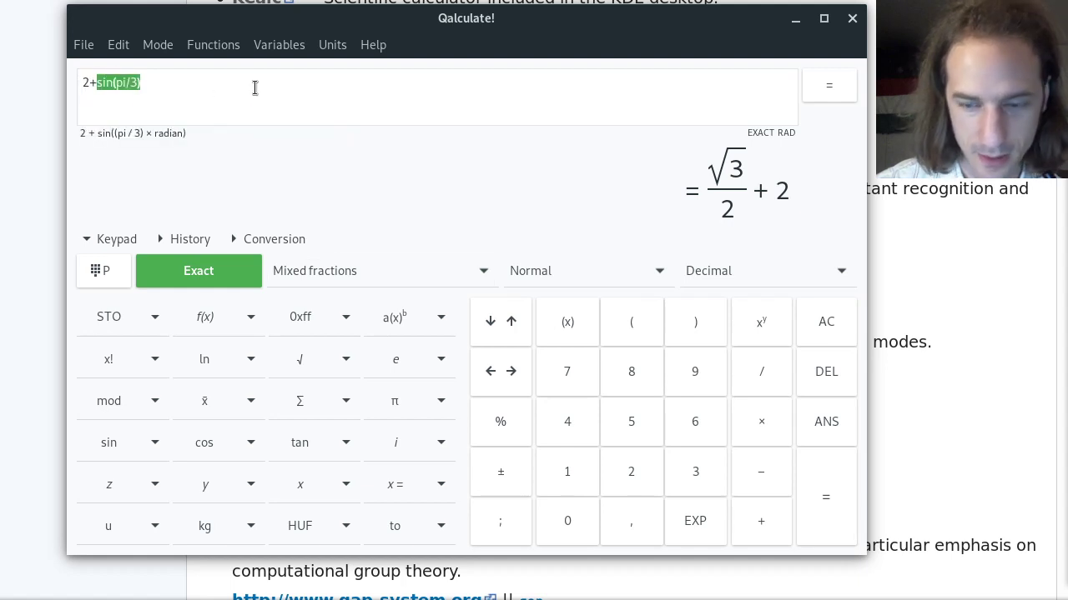
{"action": "type", "text": "0,5"}
{"action": "key", "text": "Return"}
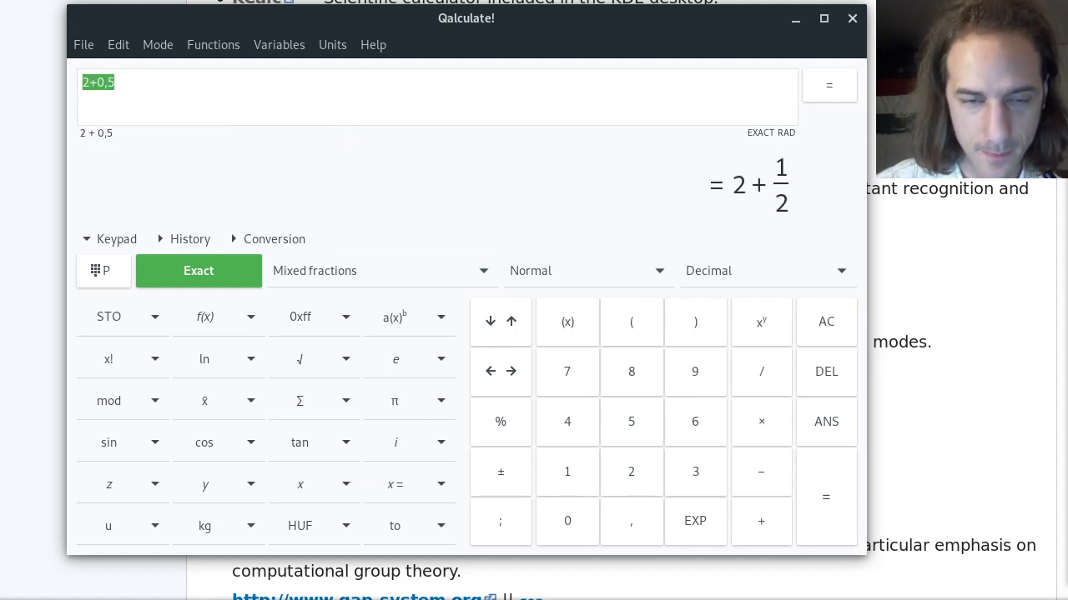
{"action": "left_click", "coordinate": [390, 283]}
{"action": "left_click", "coordinate": [355, 243]}
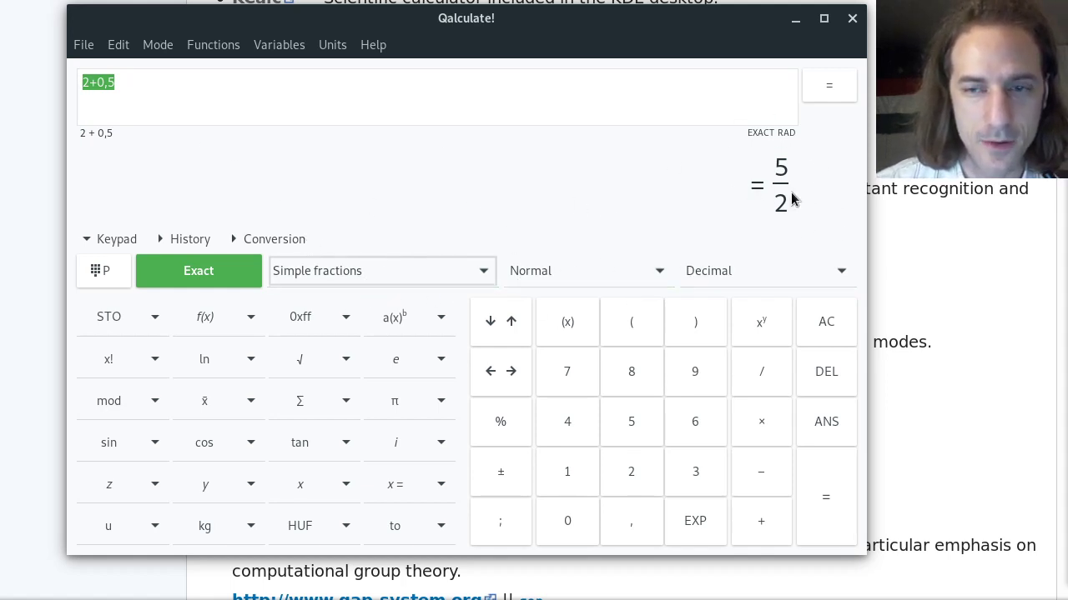
{"action": "key", "text": "BackSpace"}
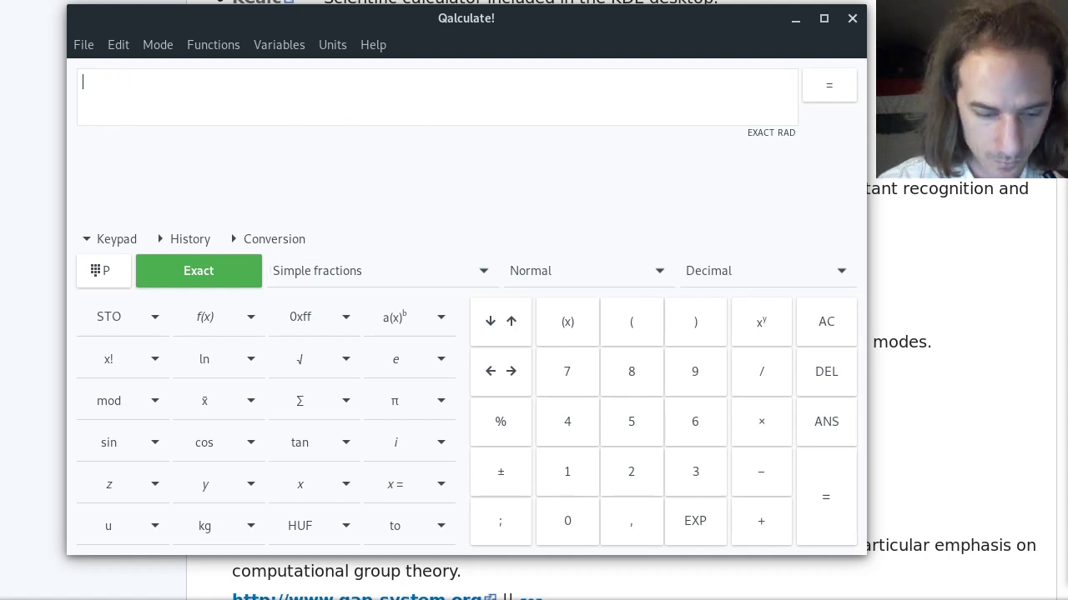
- Evaluate exp(1+0,5i), turn Exact off for ≈ 2,3855167 + 1,3032137i, then clear the input
{"action": "type", "text": "exp("}
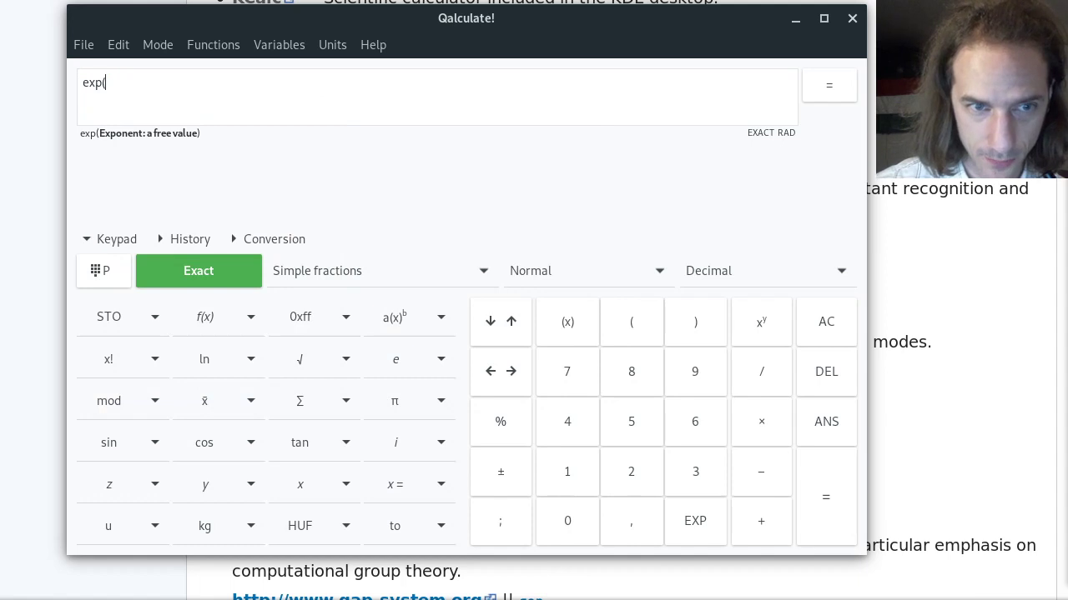
{"action": "type", "text": "1+0"}
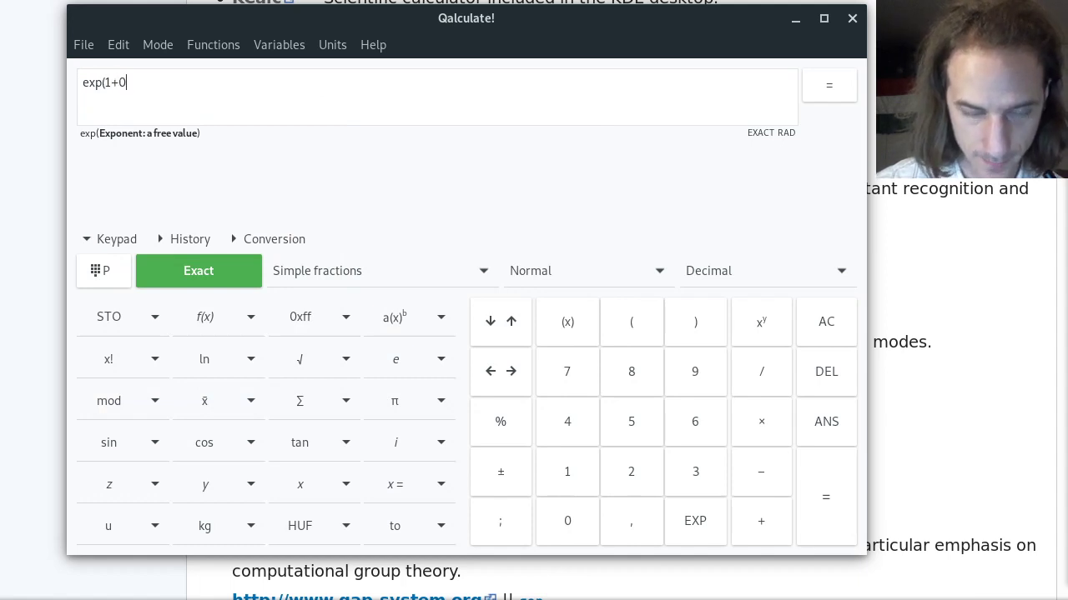
{"action": "type", "text": ",5i)"}
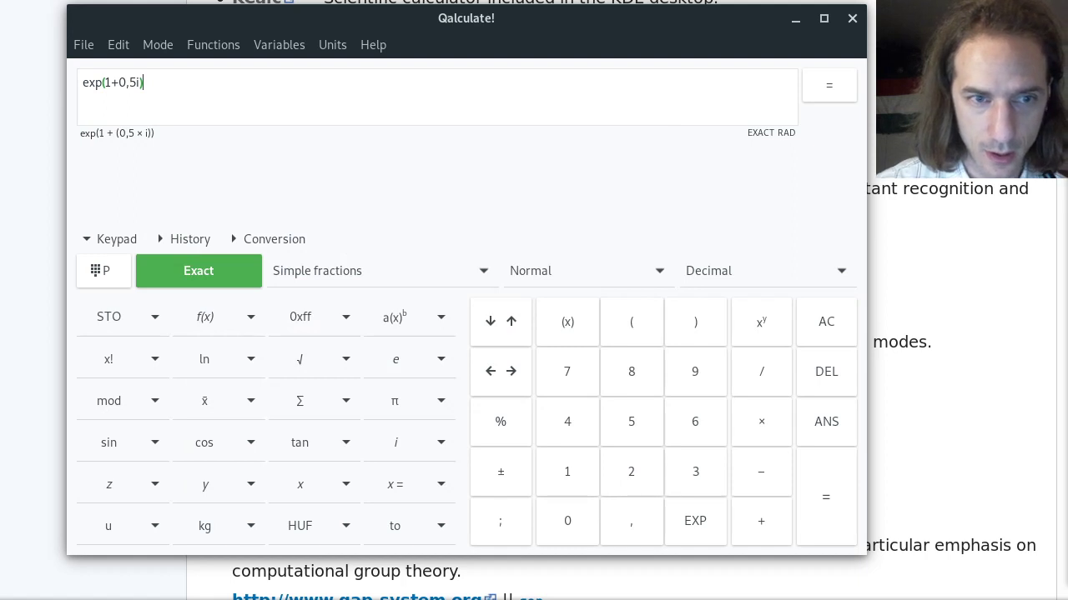
{"action": "key", "text": "Return"}
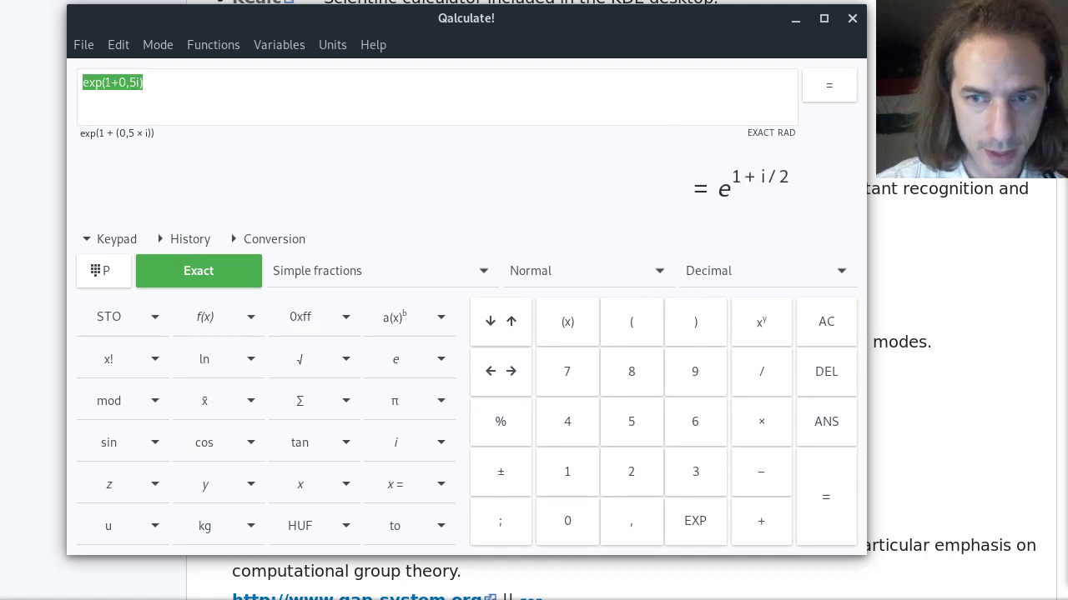
{"action": "left_click", "coordinate": [240, 280]}
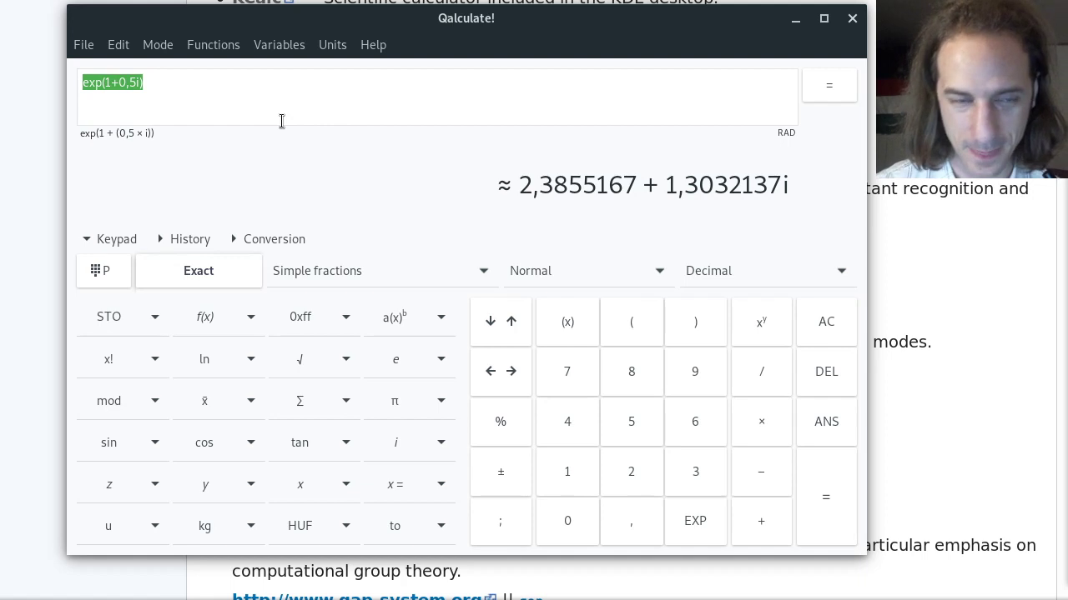
{"action": "key", "text": "BackSpace"}
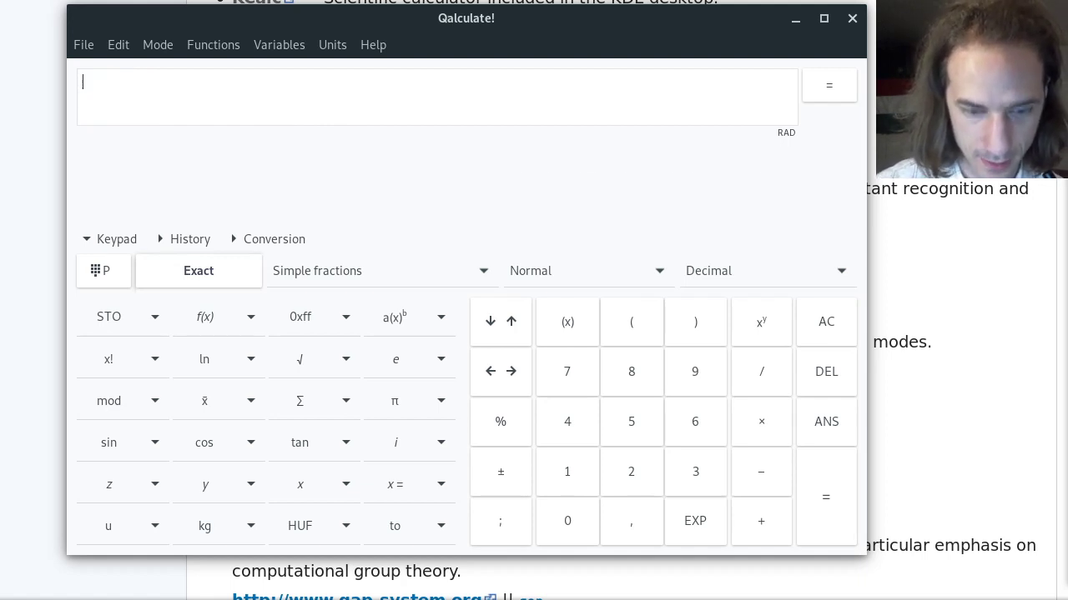
- Enter exp(i*pi) and evaluate it to exactly −1
{"action": "type", "text": "exp"}
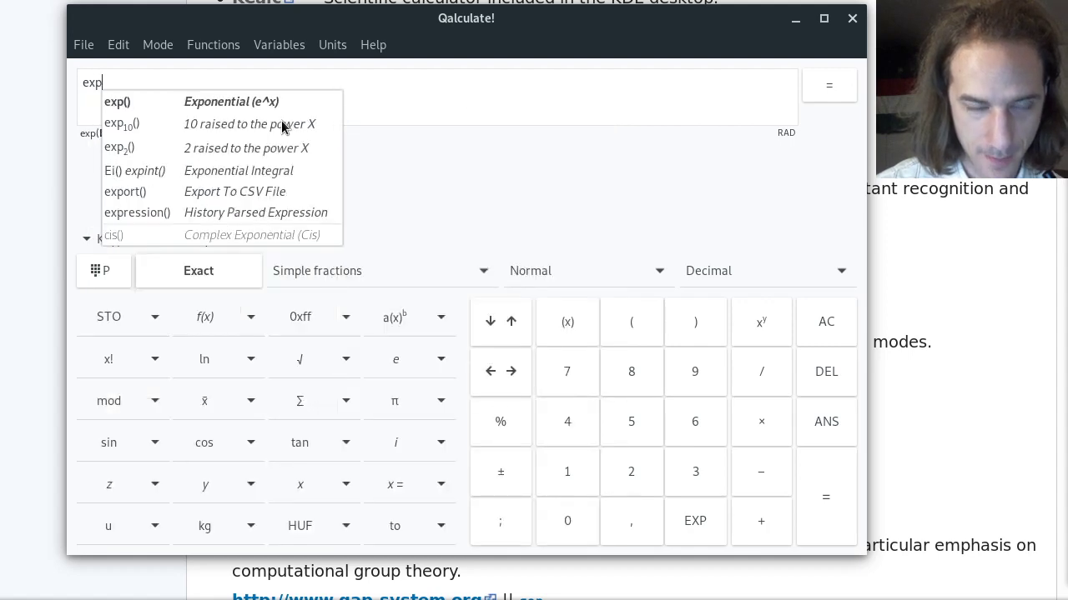
{"action": "type", "text": "(i"}
{"action": "key", "text": "BackSpace"}
{"action": "type", "text": "i"}
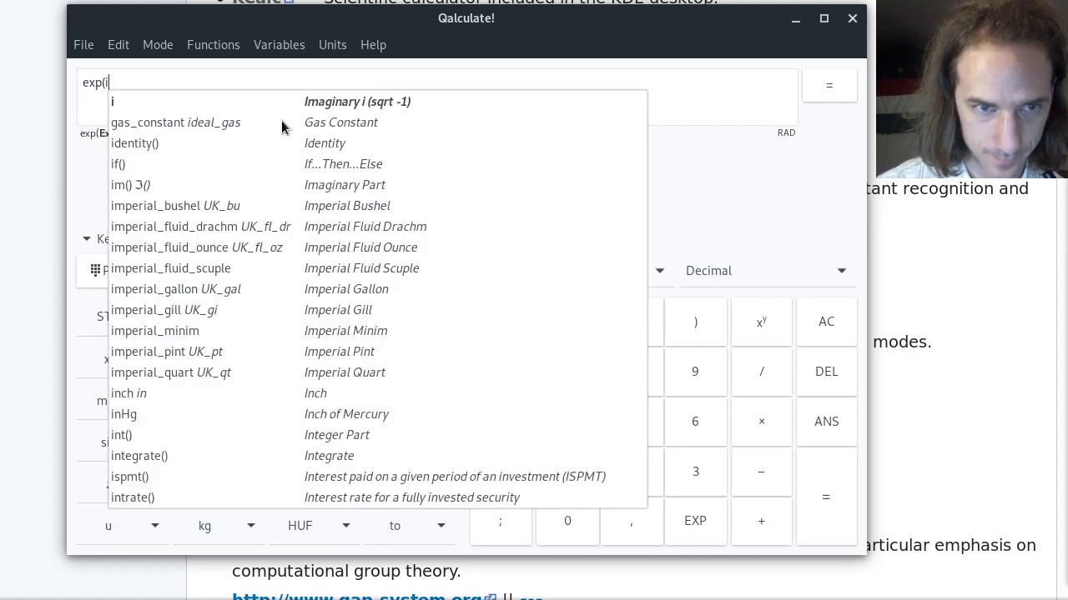
{"action": "key", "text": "BackSpace"}
{"action": "type", "text": "i*"}
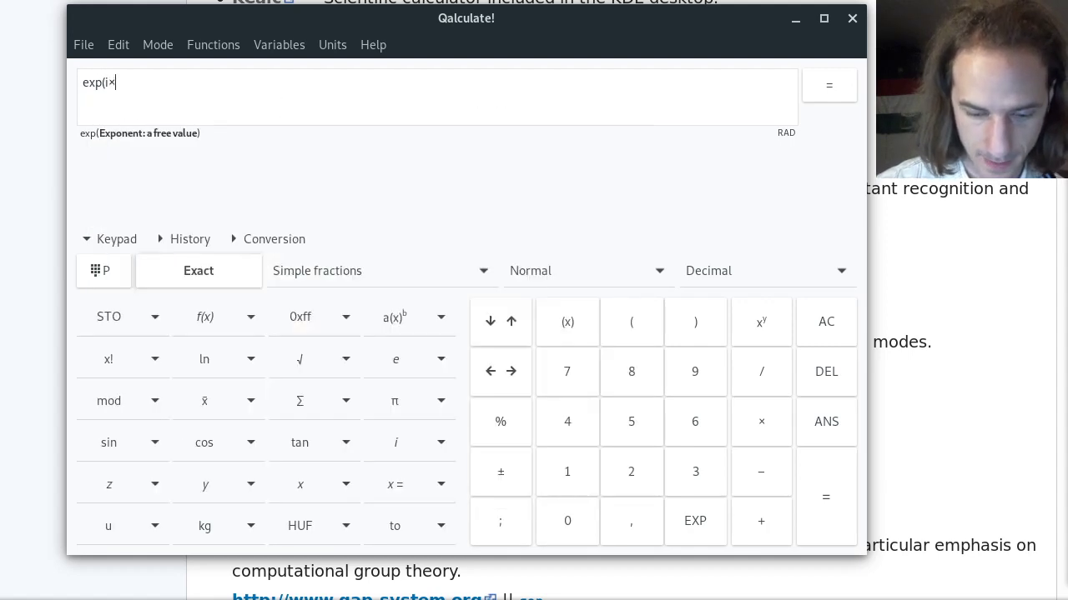
{"action": "type", "text": "pi)"}
{"action": "key", "text": "Return"}
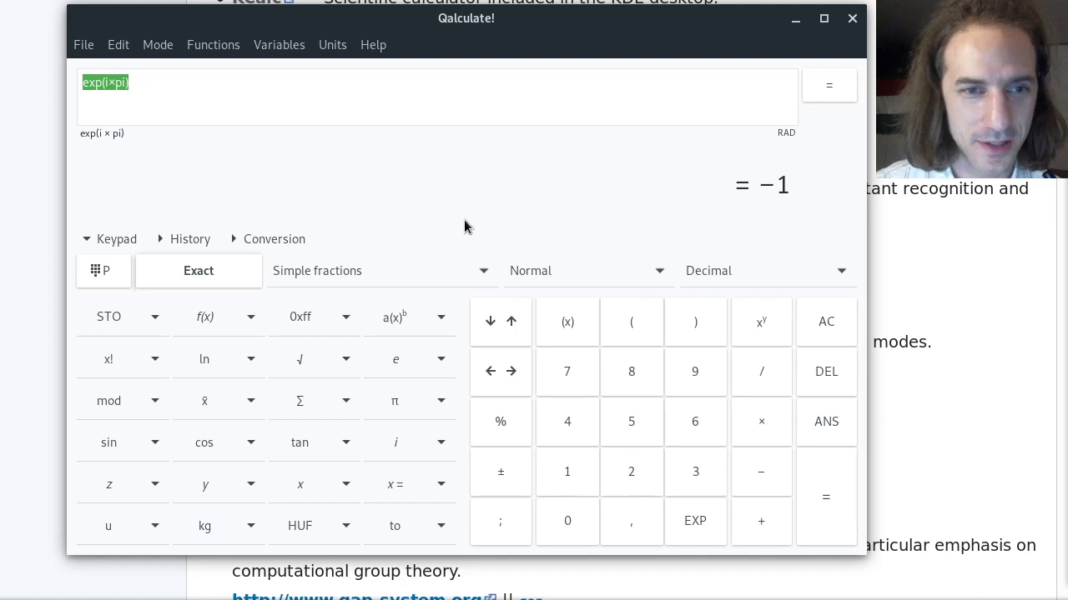
- Delete the exp(i×pi) expression and browse back and forth through expression history
{"action": "left_click", "coordinate": [326, 105]}
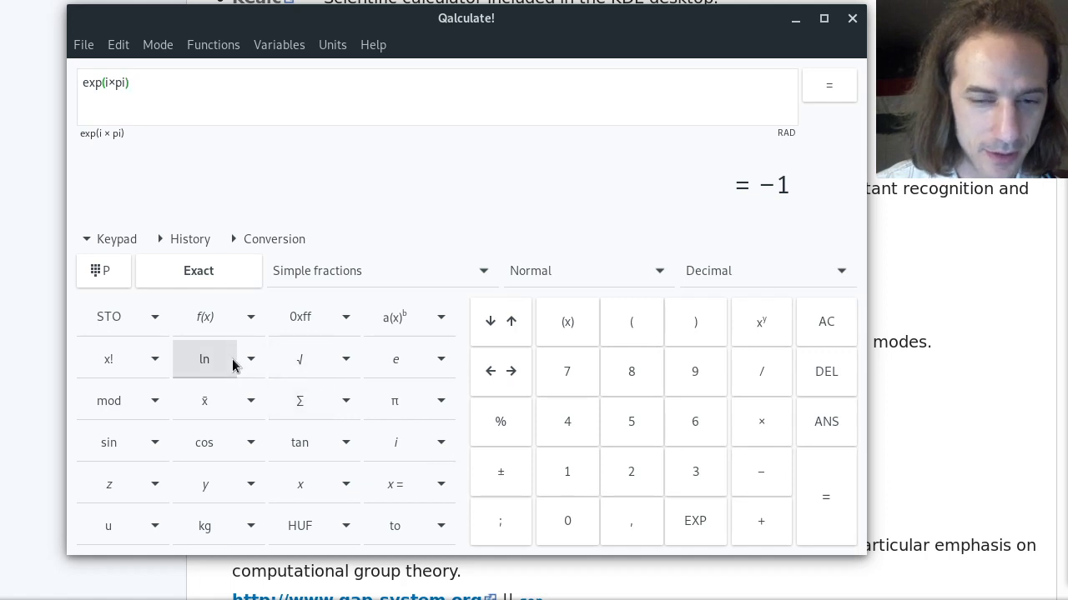
{"action": "left_click_drag", "start_coordinate": [295, 91], "coordinate": [80, 80]}
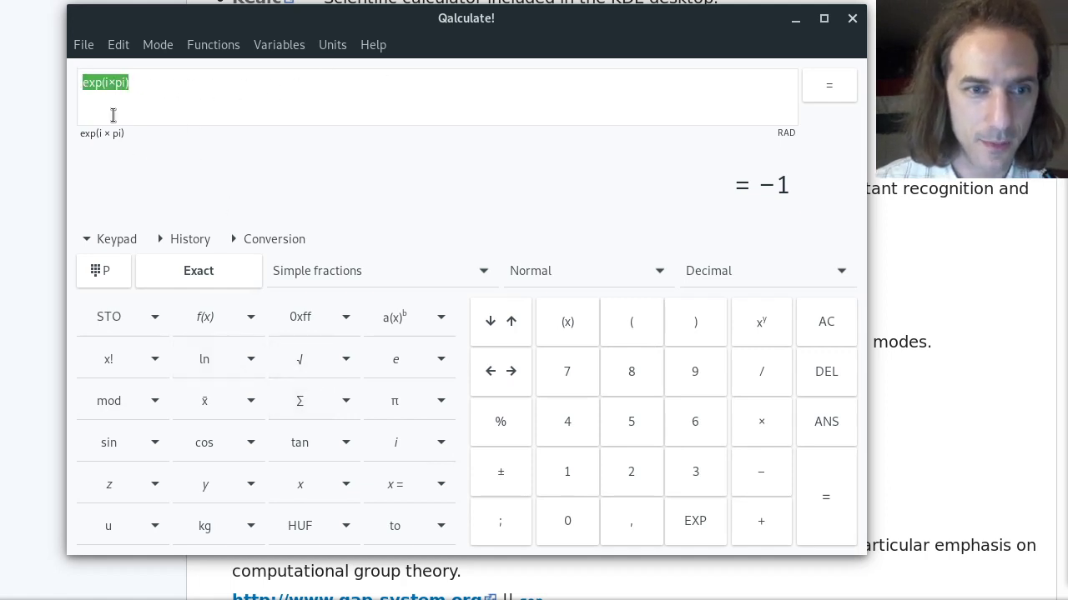
{"action": "key", "text": "BackSpace"}
{"action": "key", "text": "Up"}
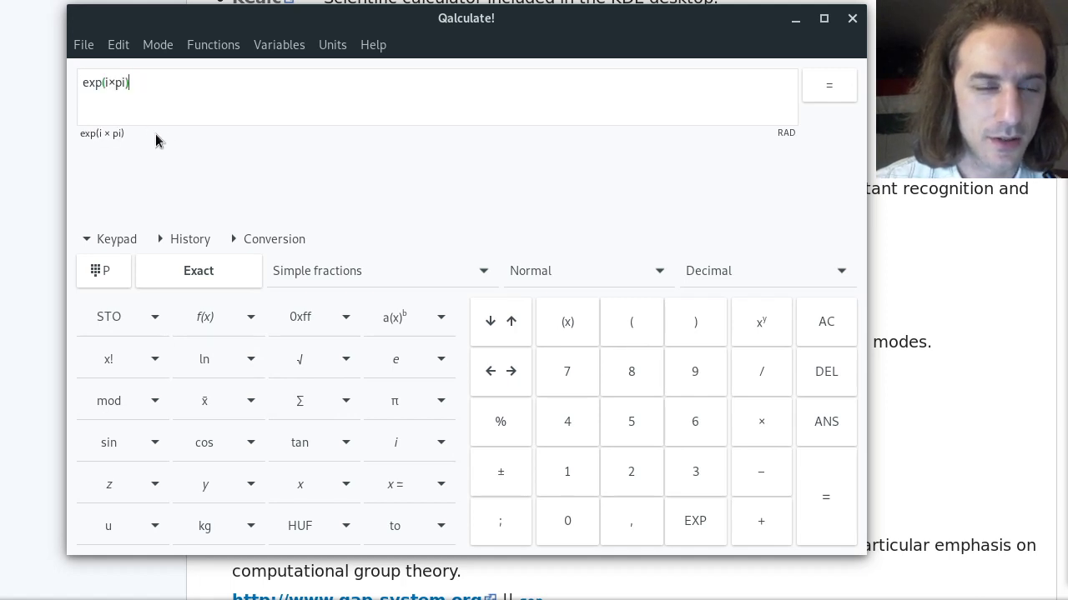
{"action": "key", "text": "Up"}
{"action": "key", "text": "Down"}
{"action": "key", "text": "Down"}
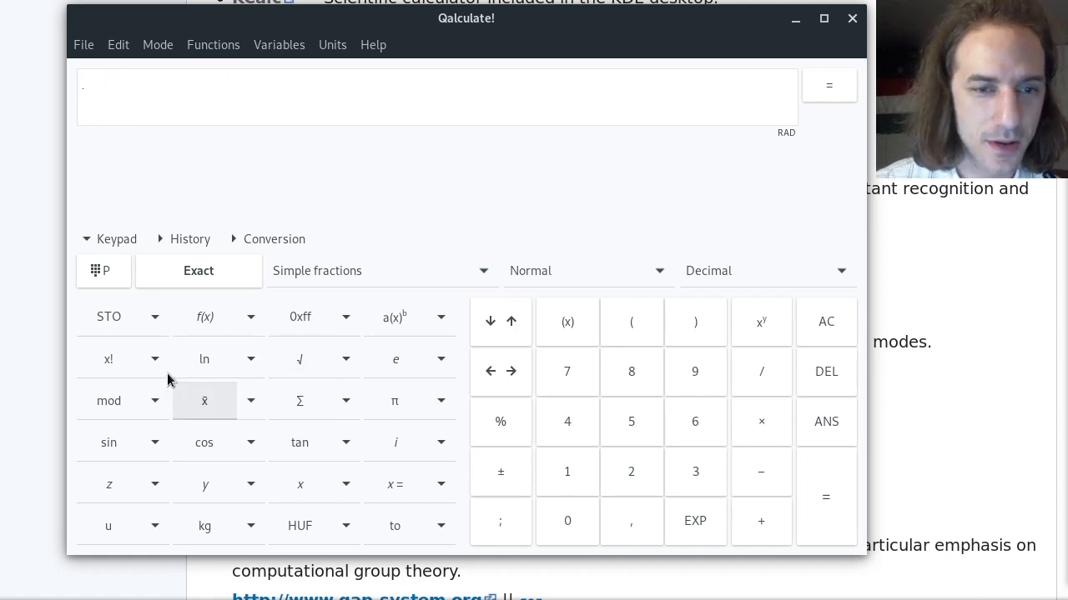